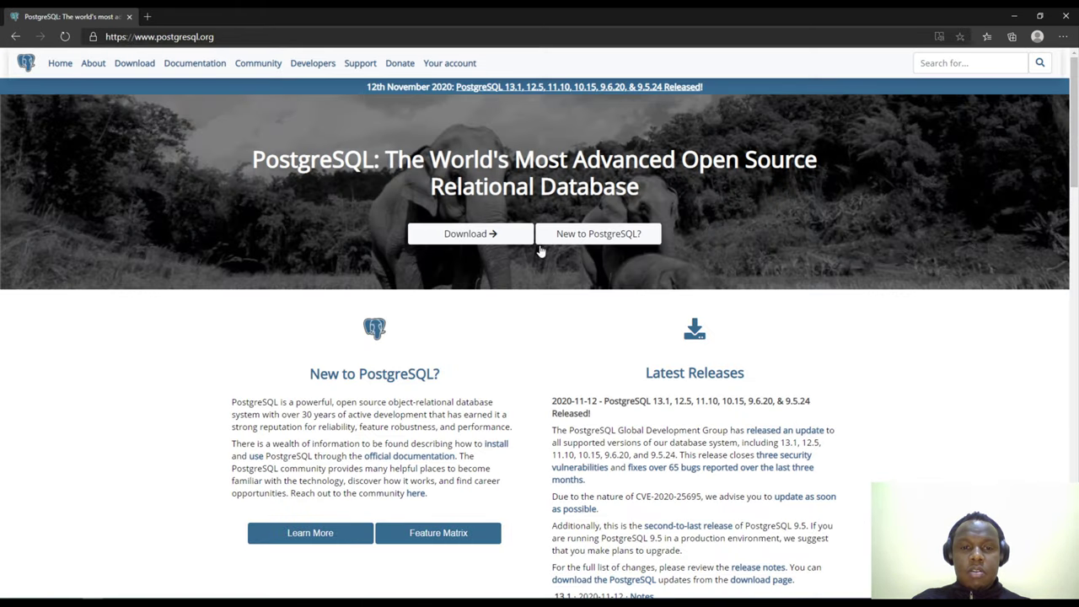
Open the Windows installers page from the PostgreSQL downloads and check the supported versions in the platform table
left_click(460, 242)
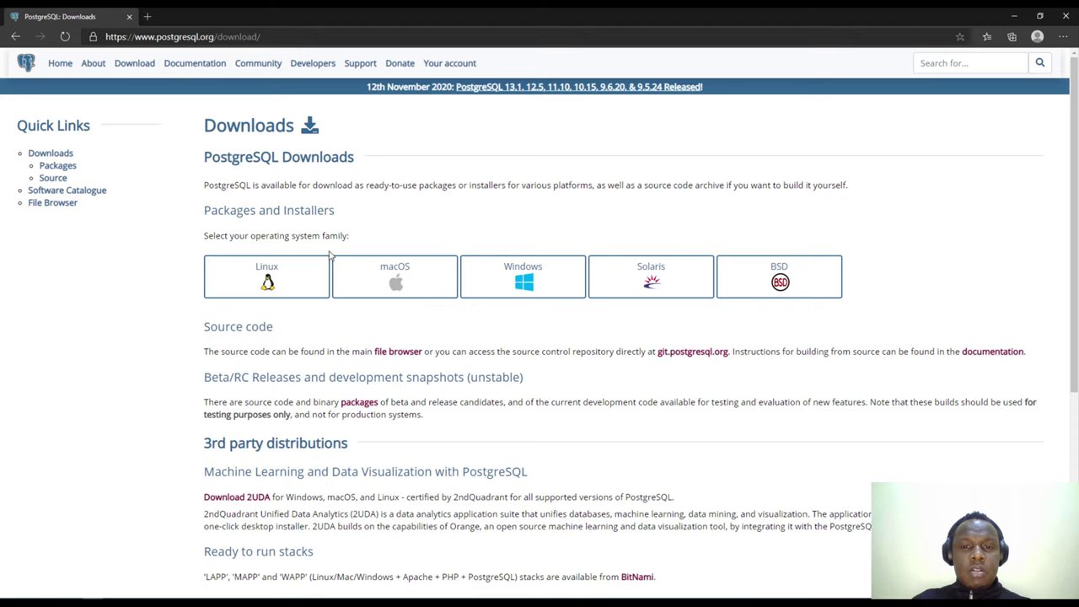
left_click(540, 289)
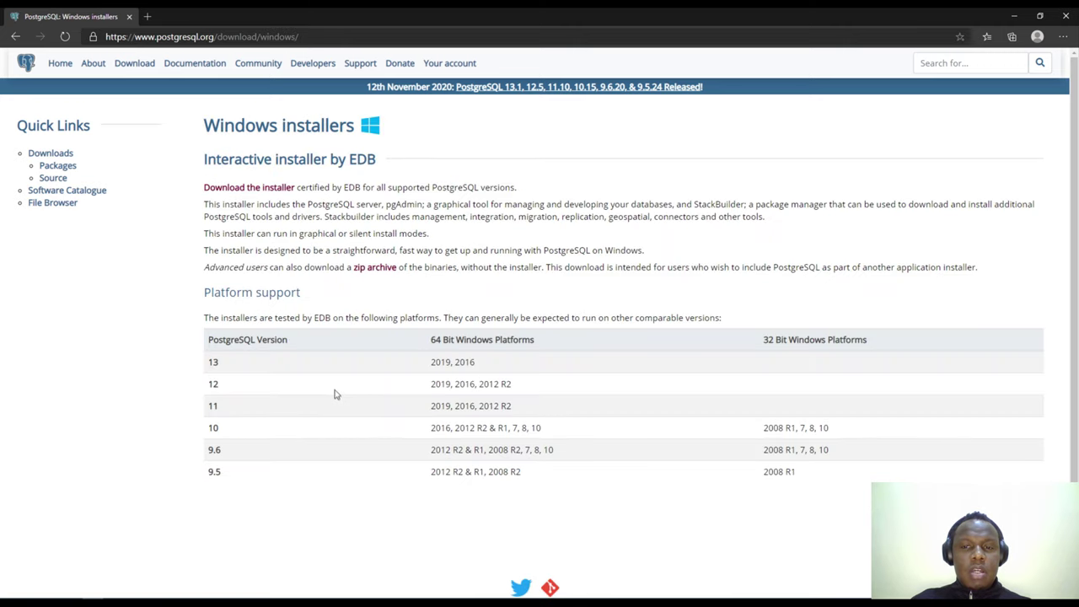
scroll(329, 369, "down", 1)
scroll(308, 301, "up", 1)
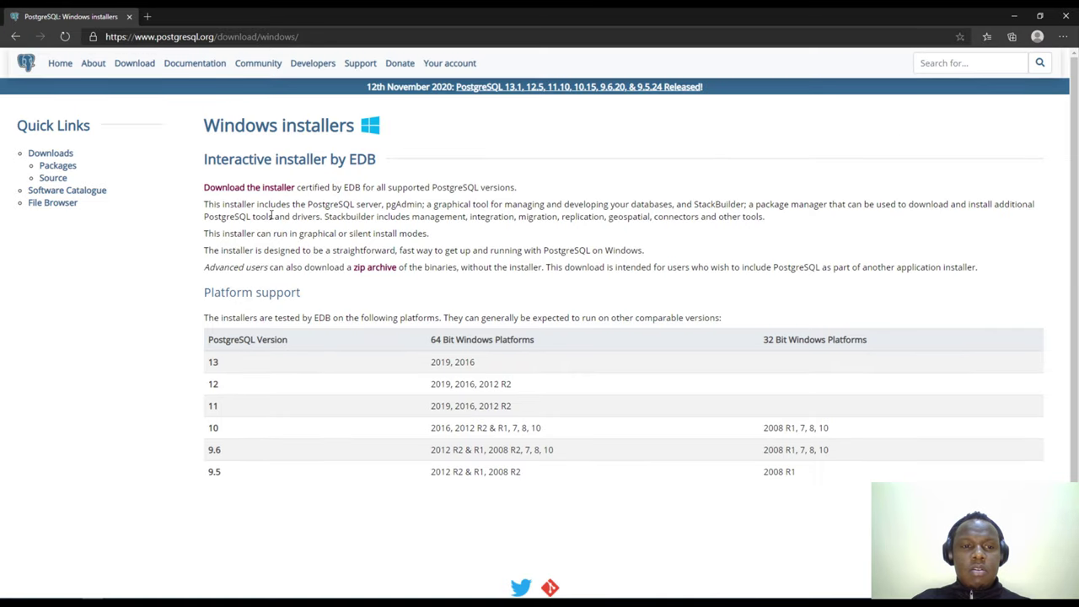
left_click_drag(210, 363, 229, 366)
left_click(218, 368)
left_click(224, 368)
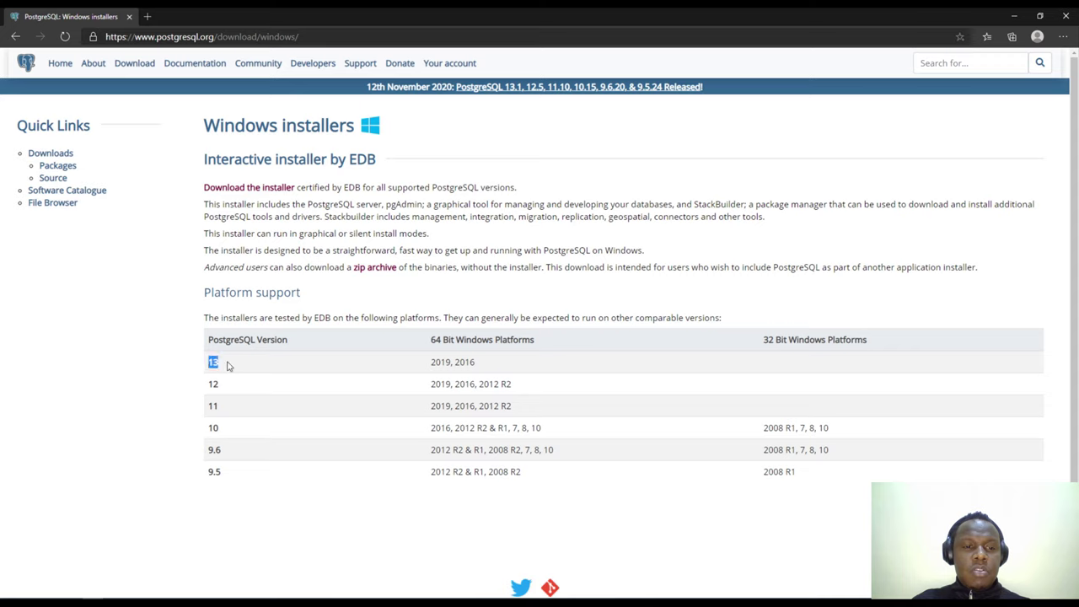
left_click(250, 364)
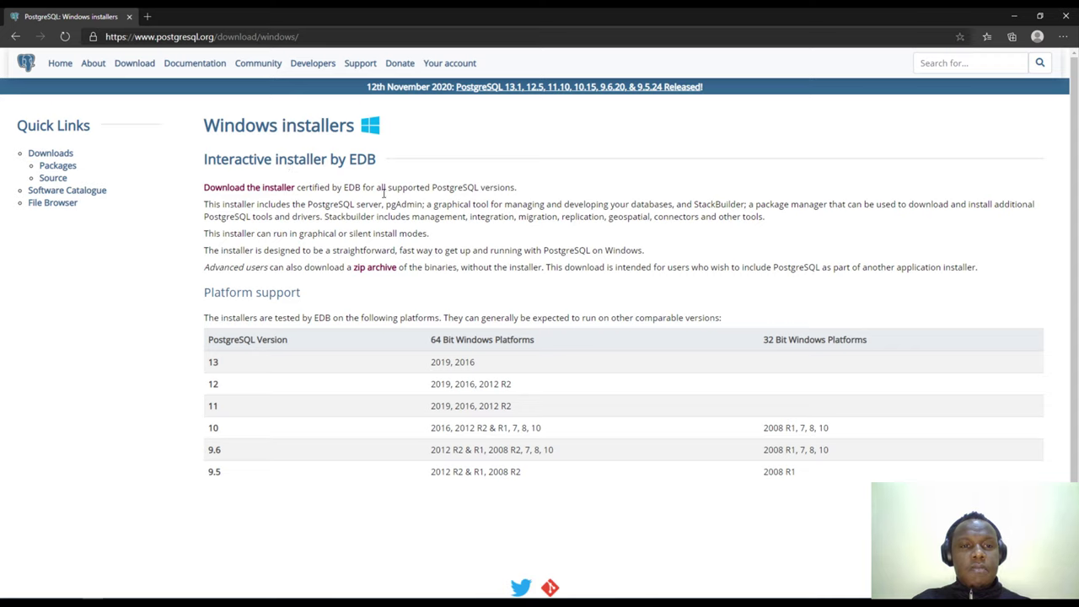
Open EDB's installer download page and examine which PostgreSQL versions are offered for 32-bit and 64-bit Linux and Windows
left_click(232, 194)
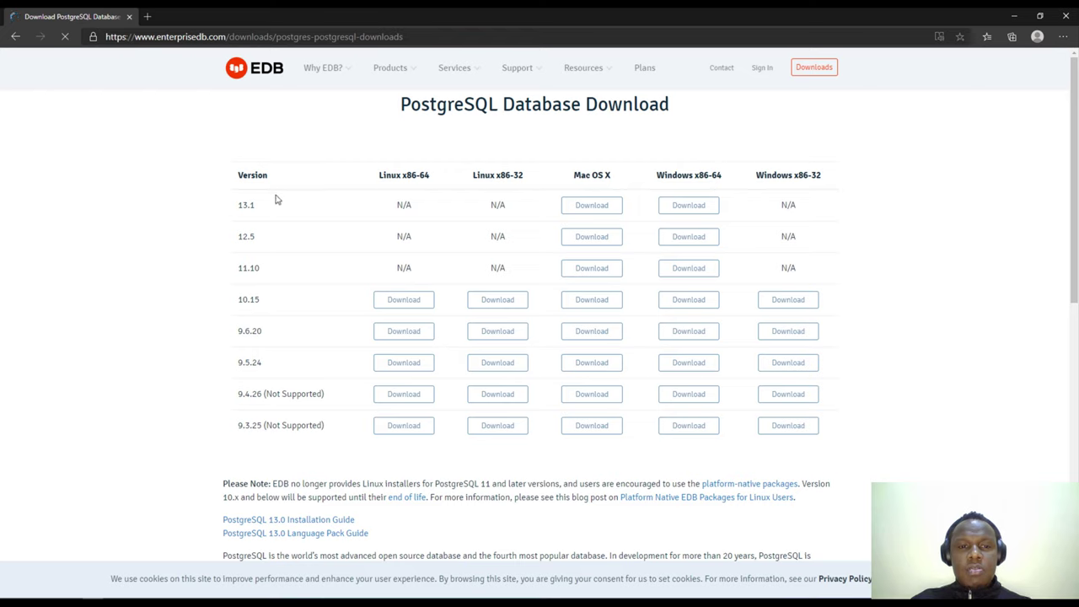
left_click_drag(231, 300, 262, 302)
left_click(262, 302)
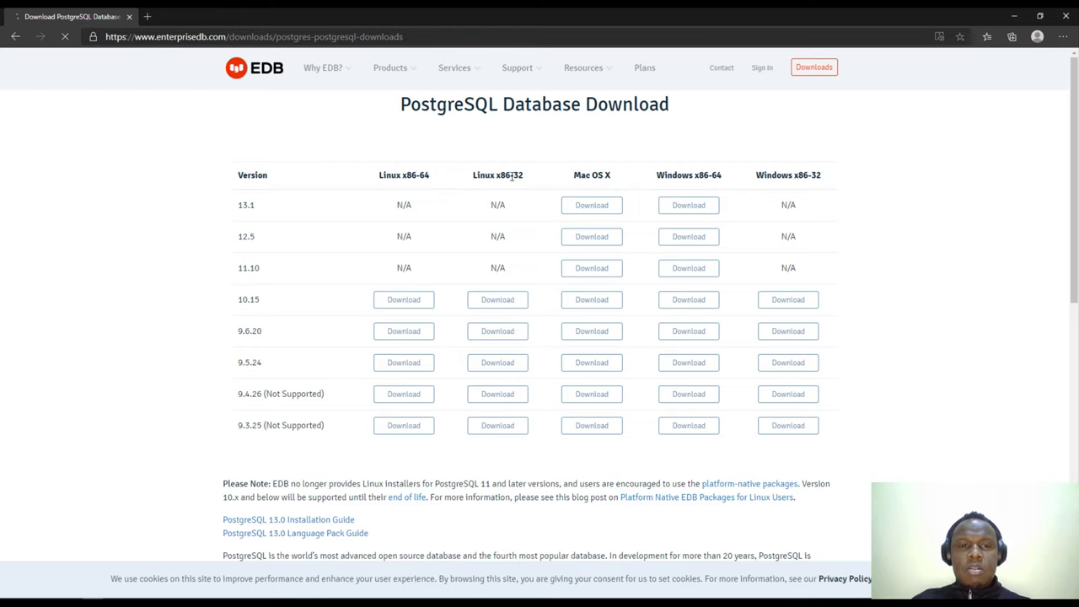
left_click_drag(514, 175, 523, 175)
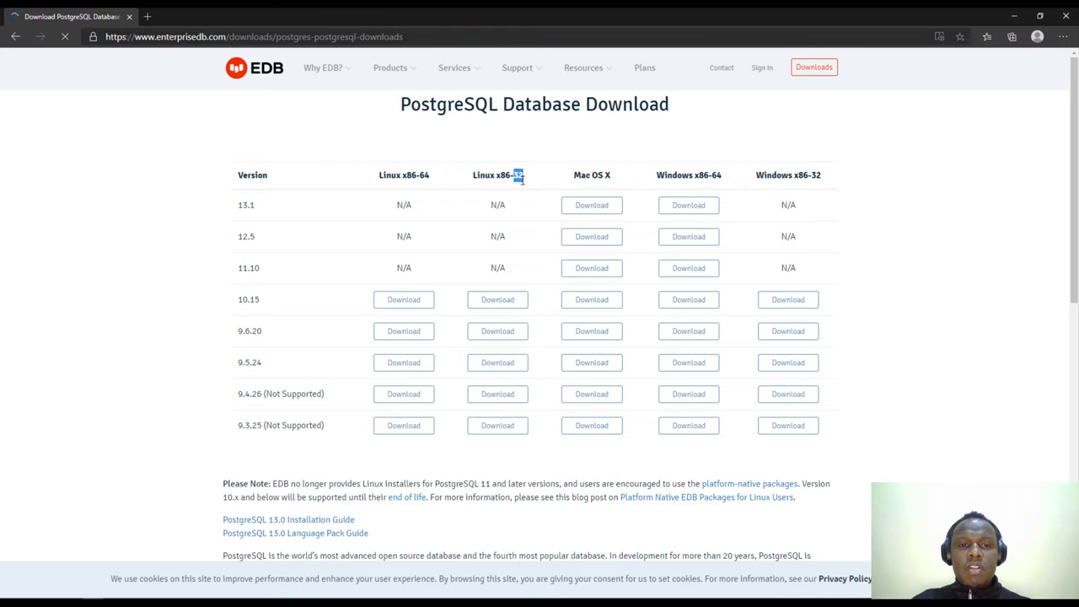
left_click(424, 244)
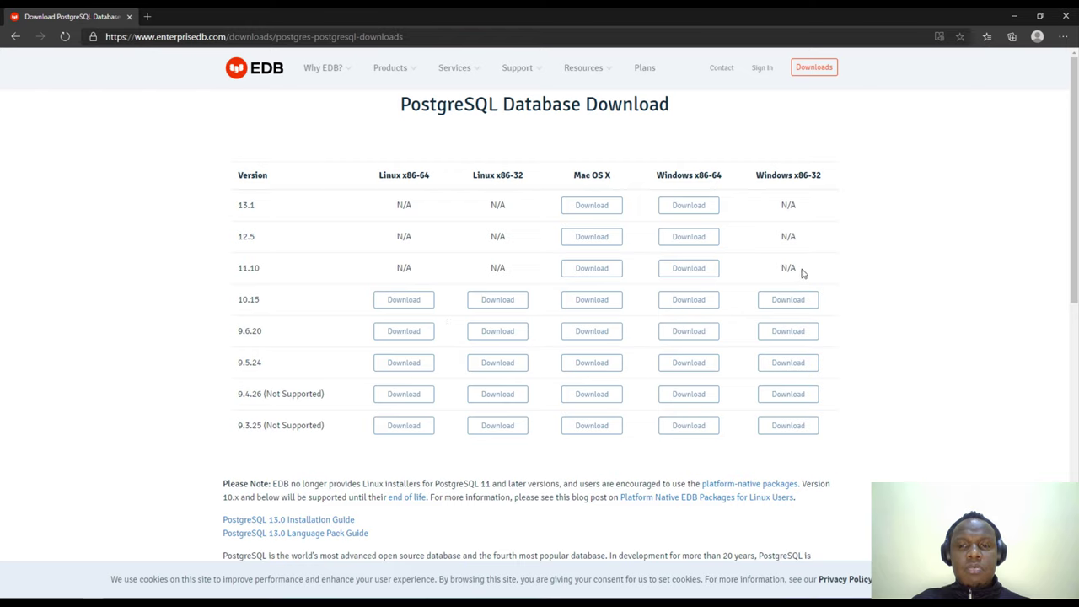
left_click_drag(802, 270, 790, 245)
mouse_move(803, 208)
left_mouse_down()
mouse_move(790, 205)
mouse_move(815, 212)
left_mouse_up()
left_click(815, 262)
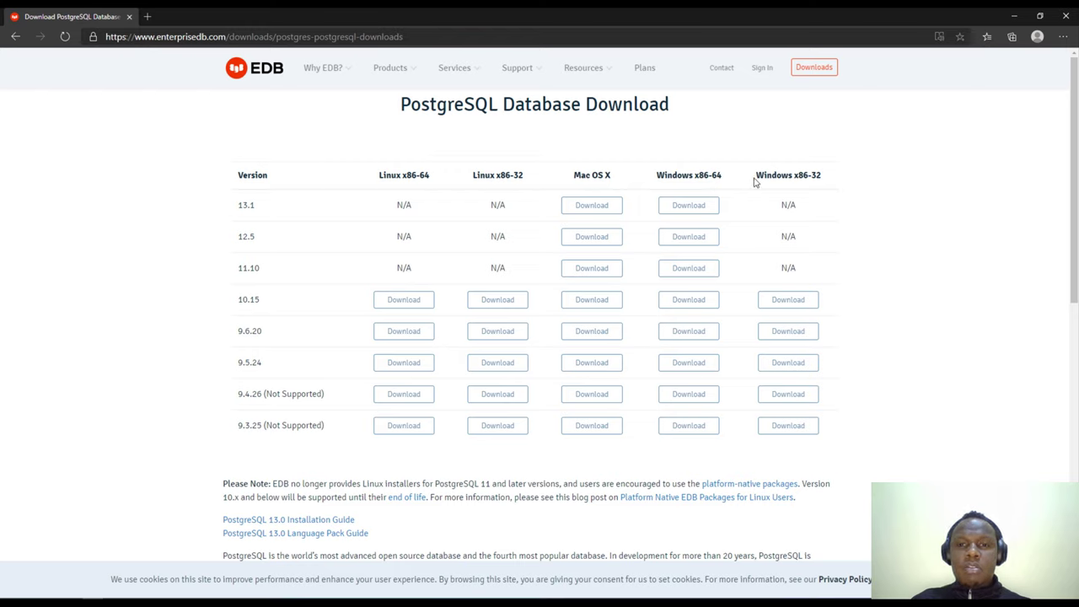
Switch to File Explorer and launch the postgresql-13.1-1-windows-x64 installer from the software folder inside the desktop's GIS folder
left_click(1014, 16)
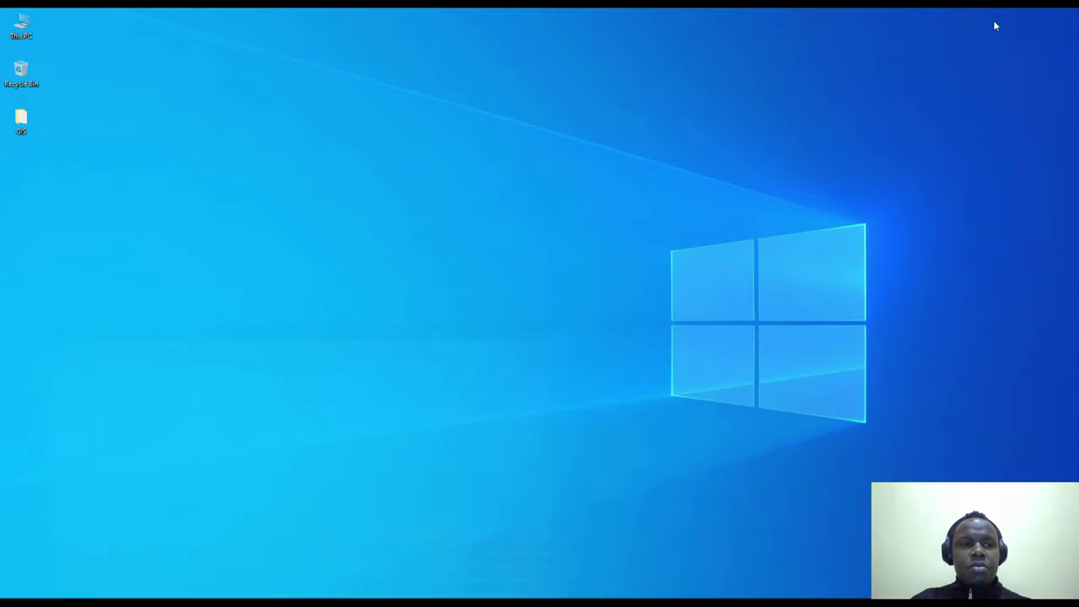
double_click(24, 120)
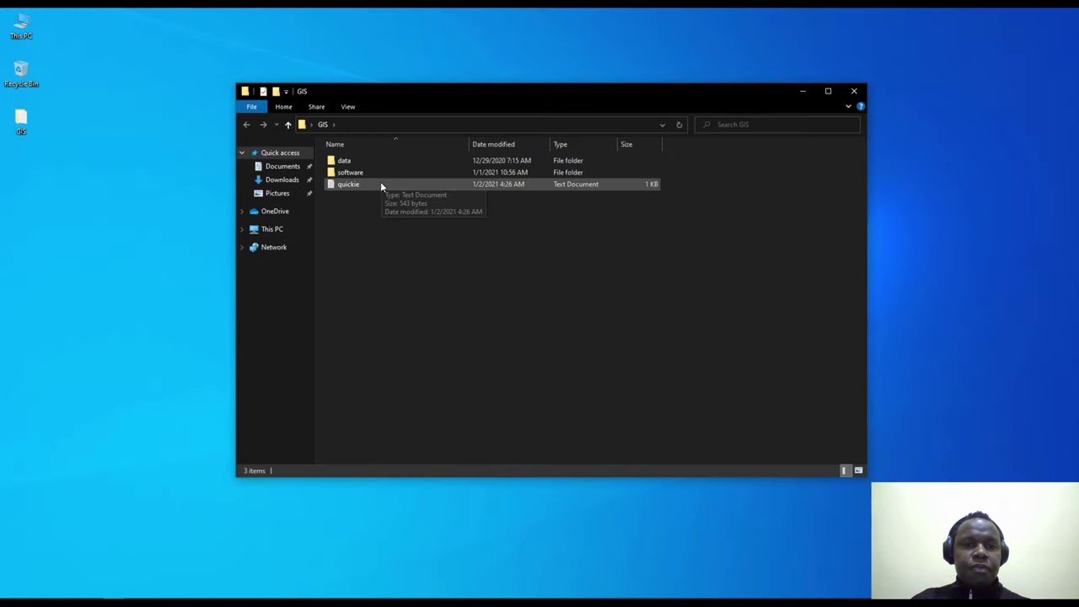
double_click(348, 172)
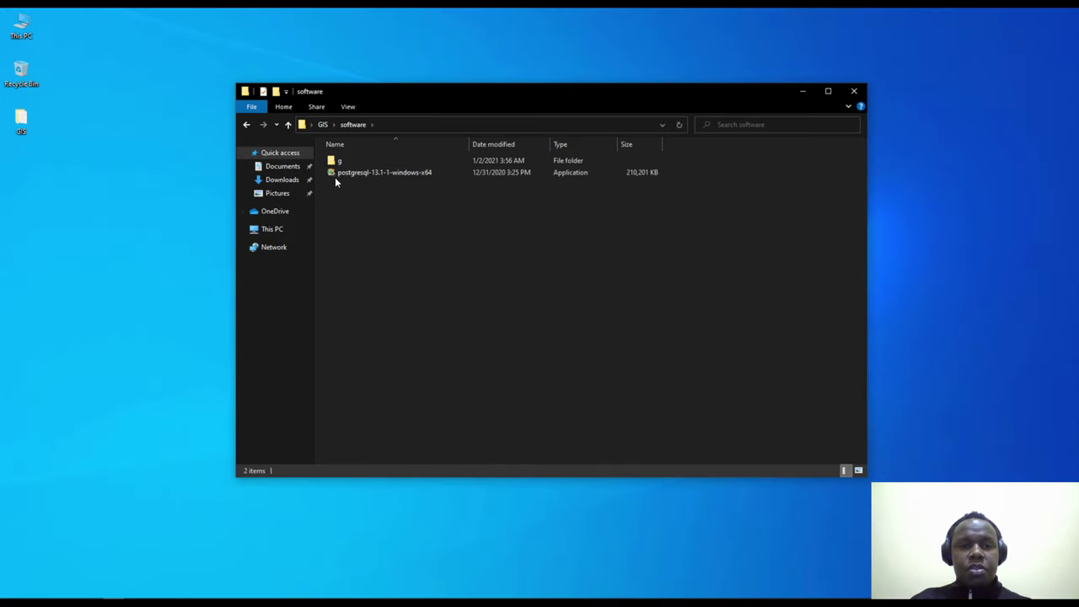
left_click(456, 176)
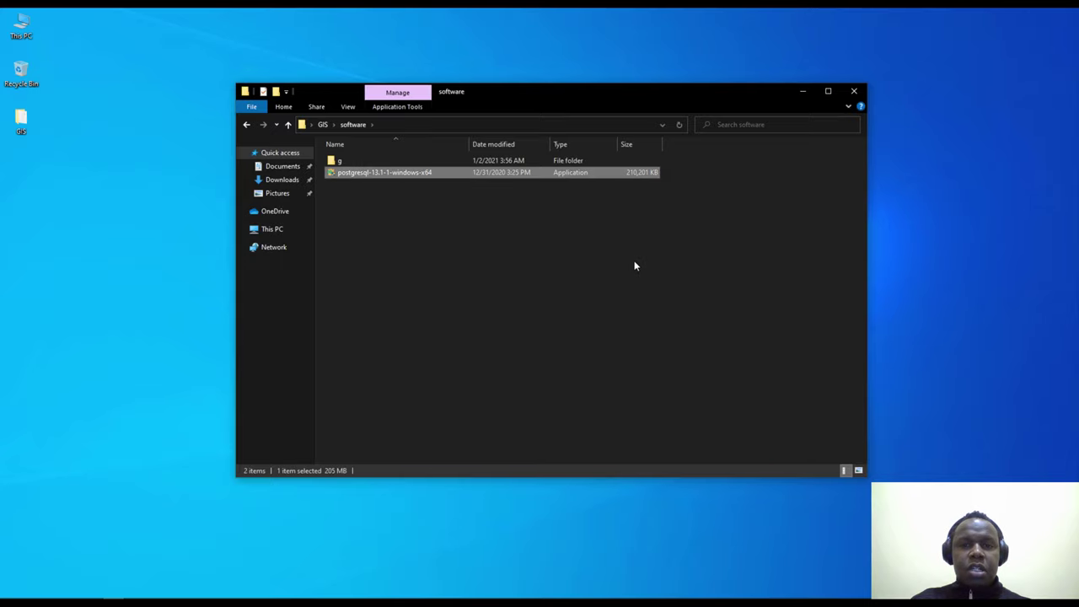
left_click(661, 208)
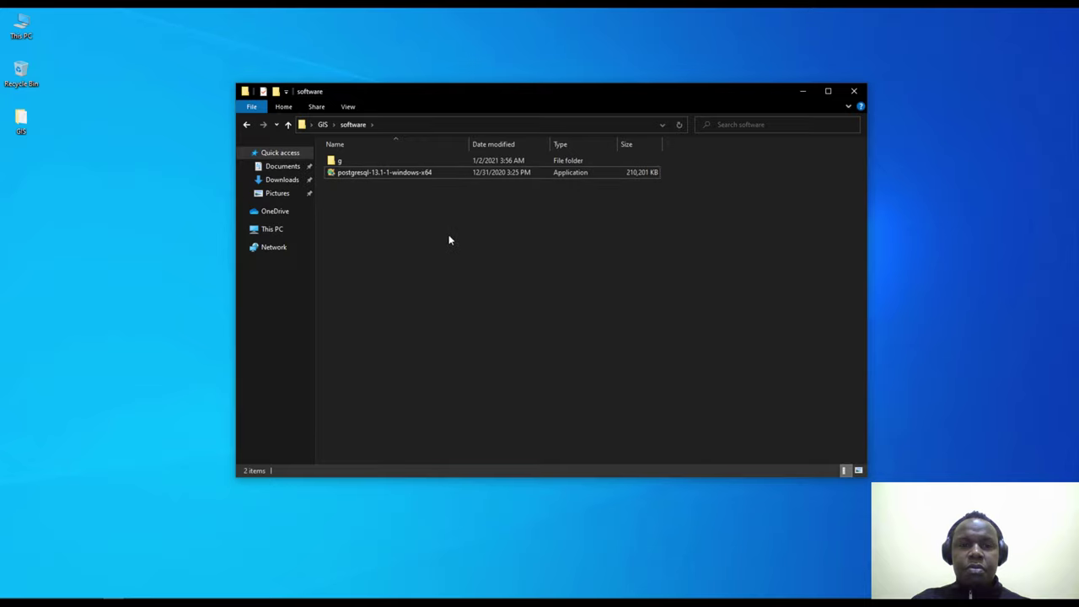
double_click(396, 174)
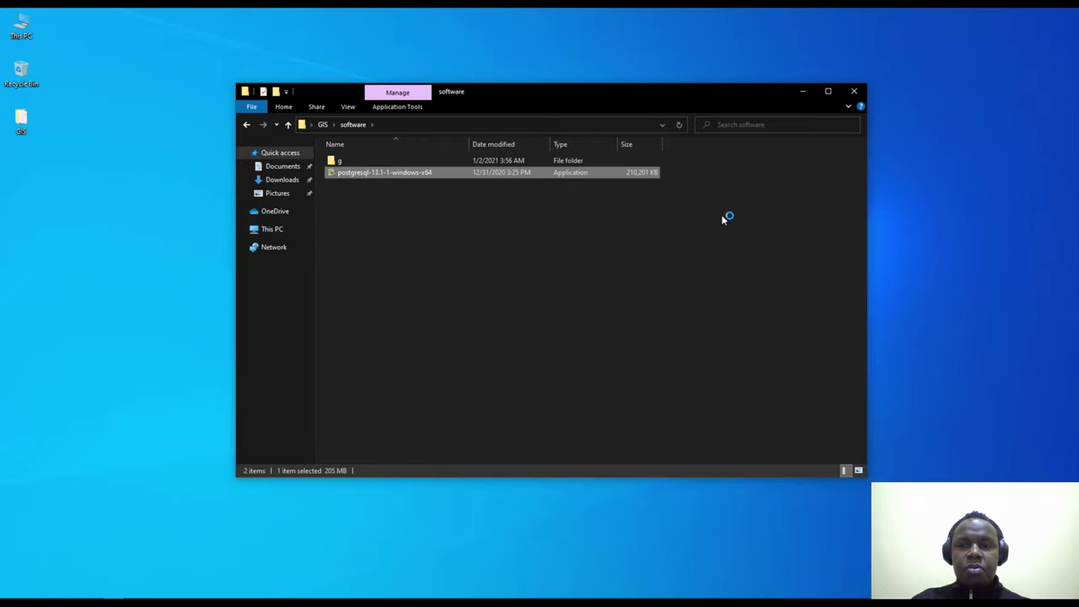
left_click(804, 92)
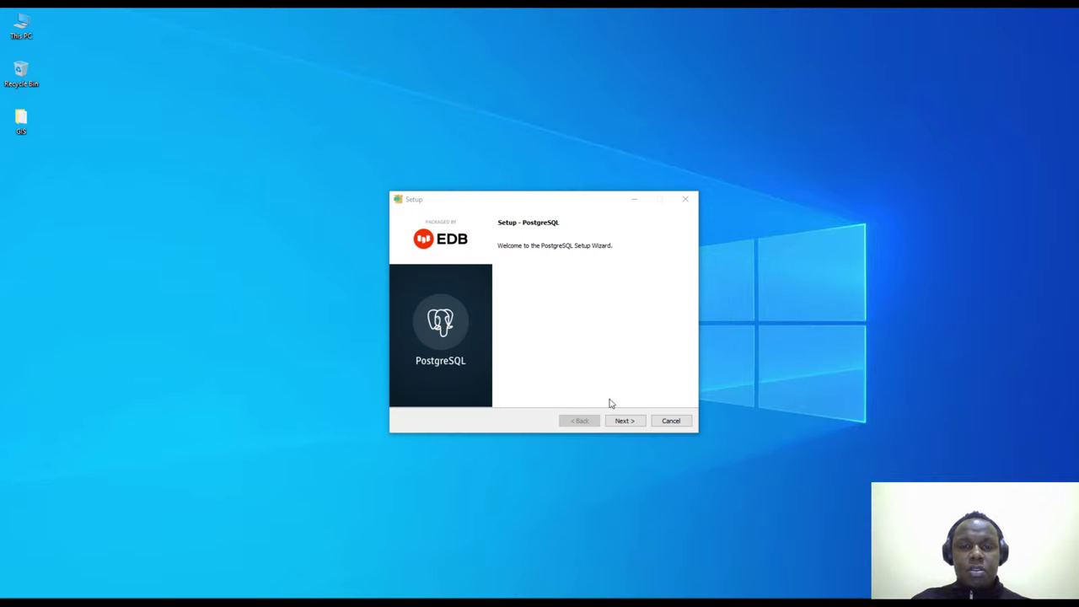
Accept the installation directory C:\Program Files\PostgreSQL\13, all four components and the data directory C:\Program Files\PostgreSQL\13\data
left_click(625, 422)
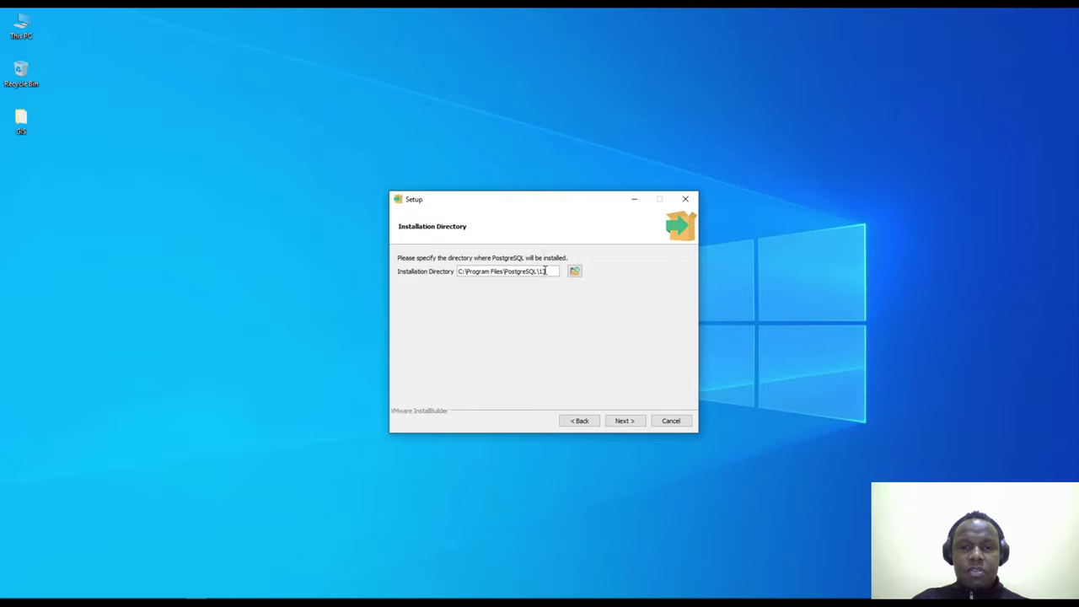
left_click(622, 423)
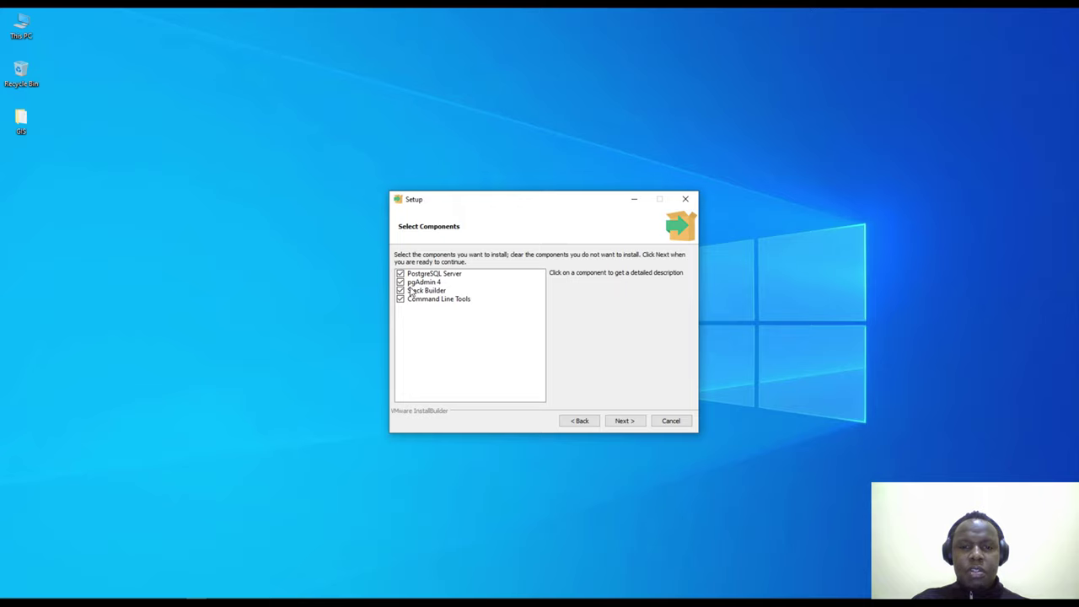
left_click(624, 420)
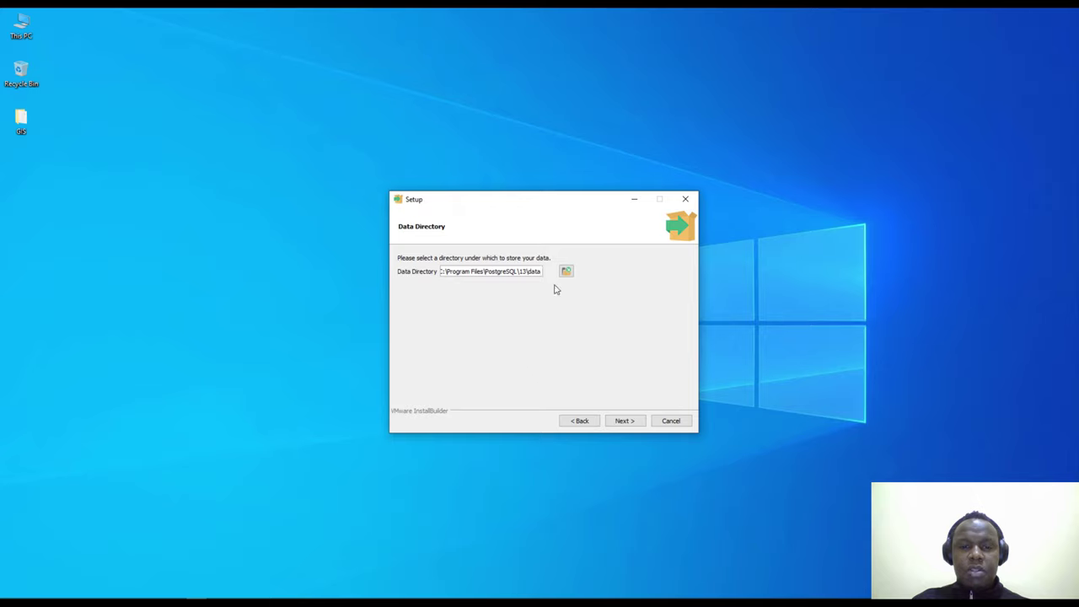
left_click(625, 421)
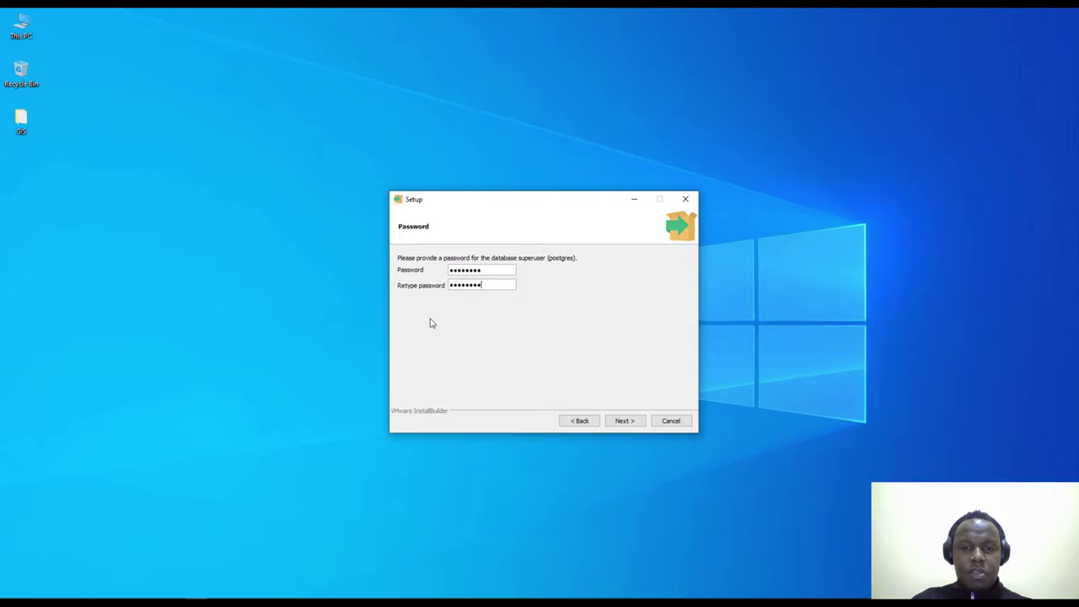
Enter and retype the database superuser password, and accept 5432 as the server port
left_click(626, 426)
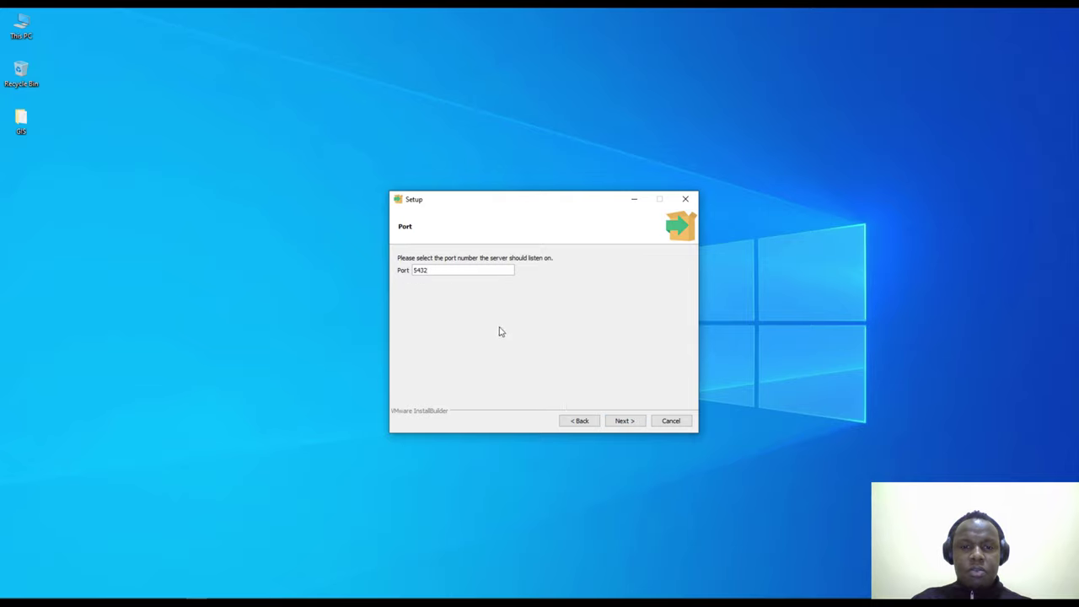
left_click(625, 422)
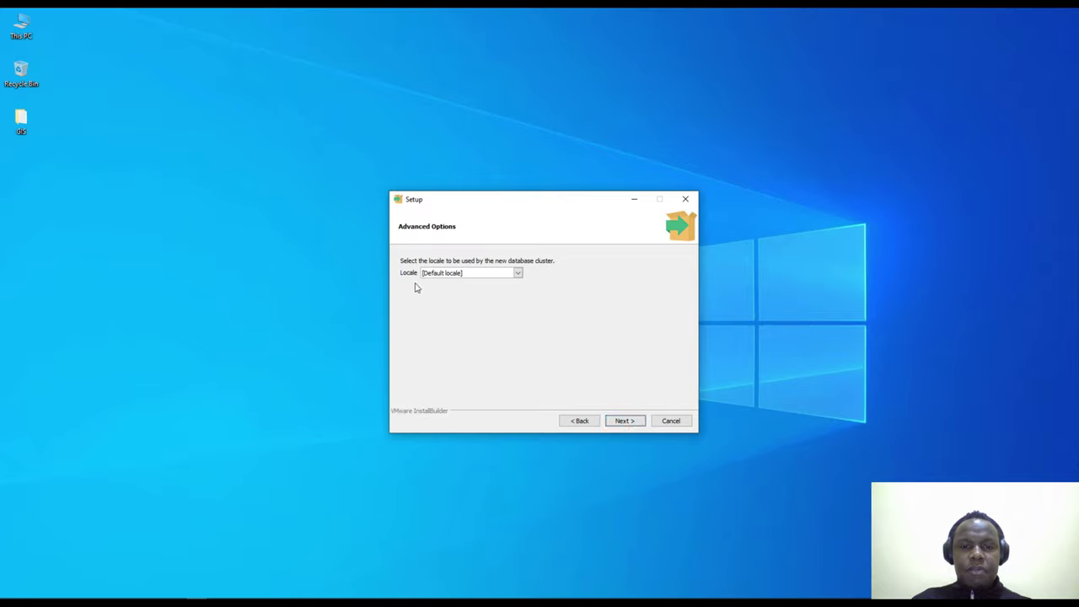
Browse the available locales for the database cluster and keep the default locale
left_click(518, 273)
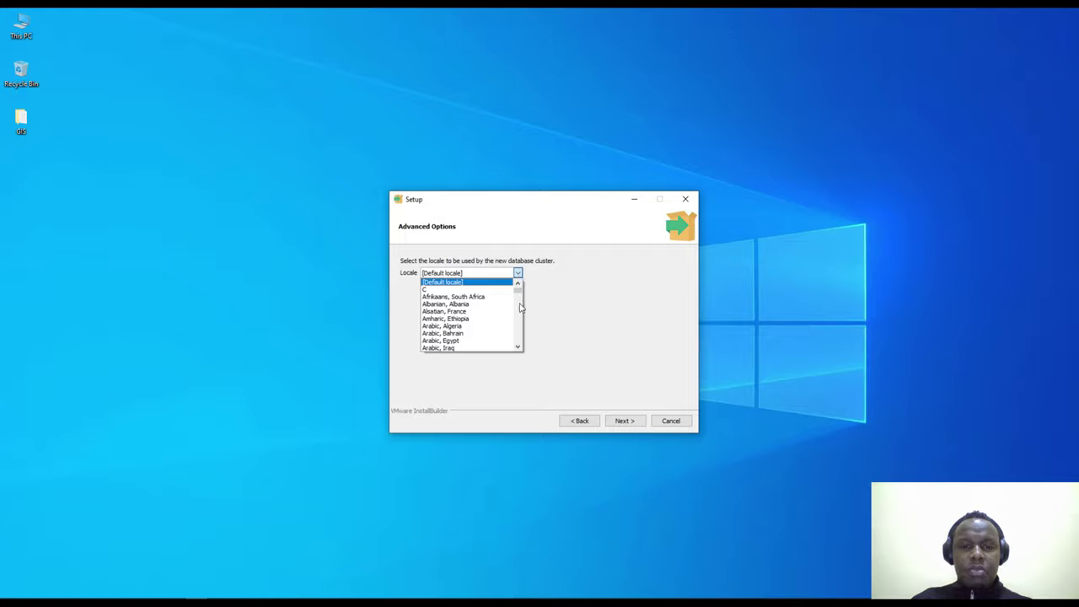
left_click_drag(517, 291, 549, 289)
left_click(460, 281)
left_click(623, 422)
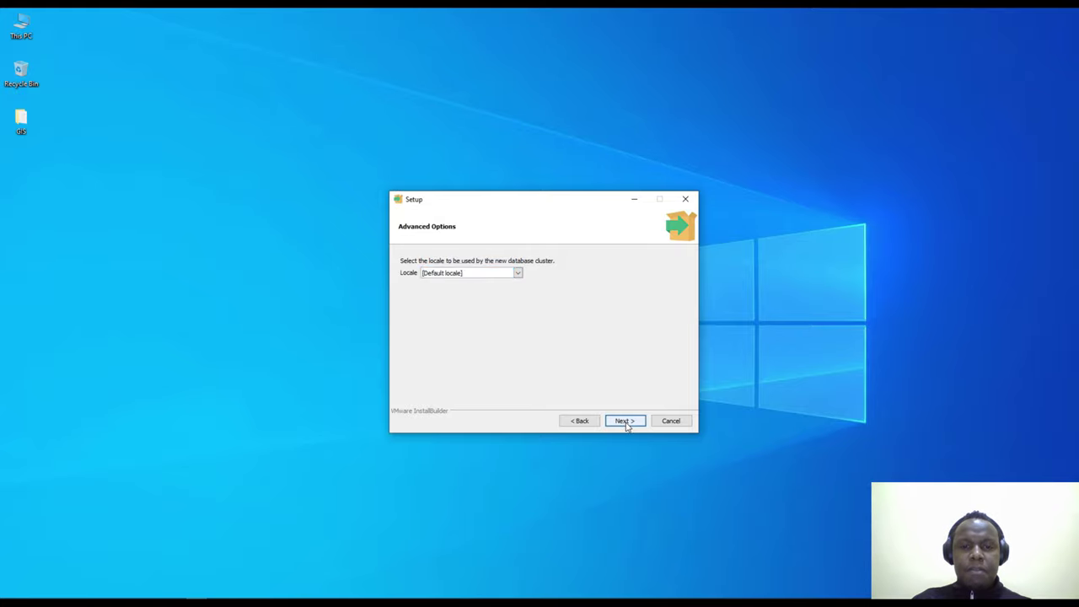
Review the pre-installation summary and start the PostgreSQL installation
left_click_drag(603, 346, 396, 278)
left_click(421, 278)
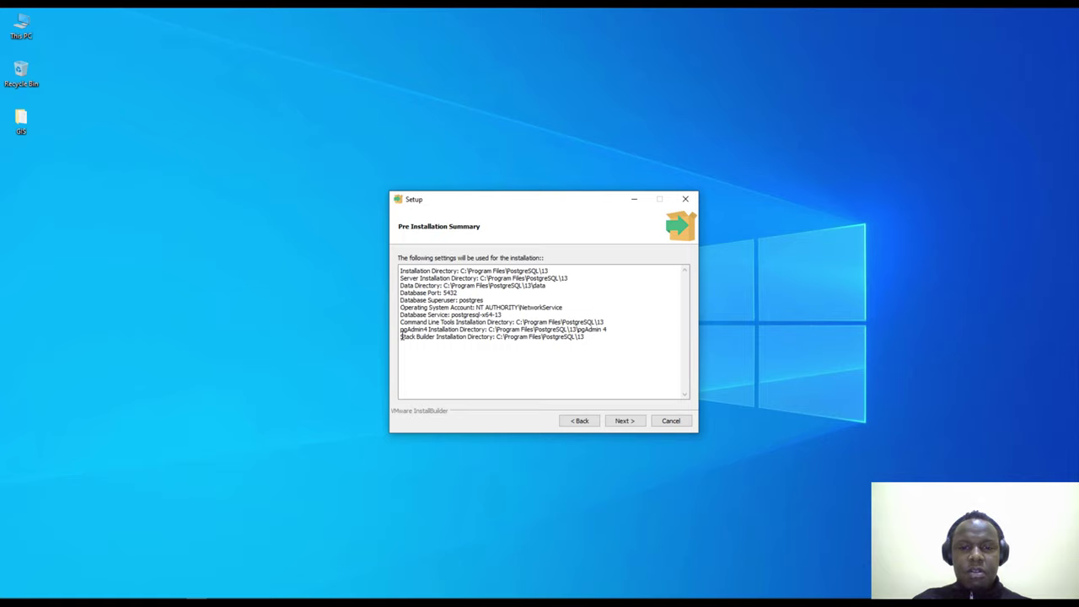
left_click_drag(602, 339, 406, 271)
left_click(415, 274)
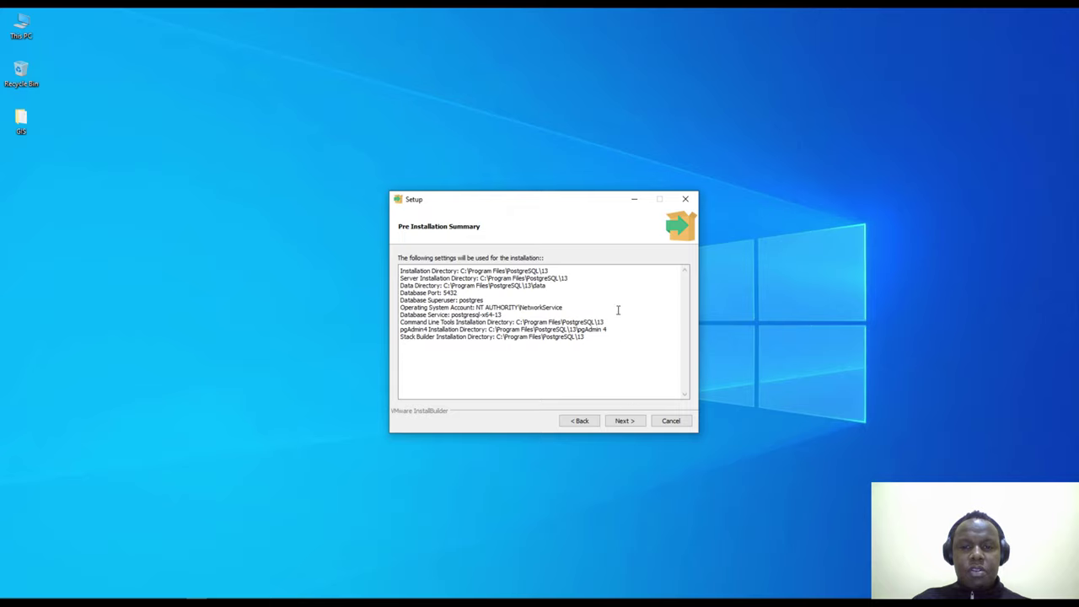
left_click(627, 422)
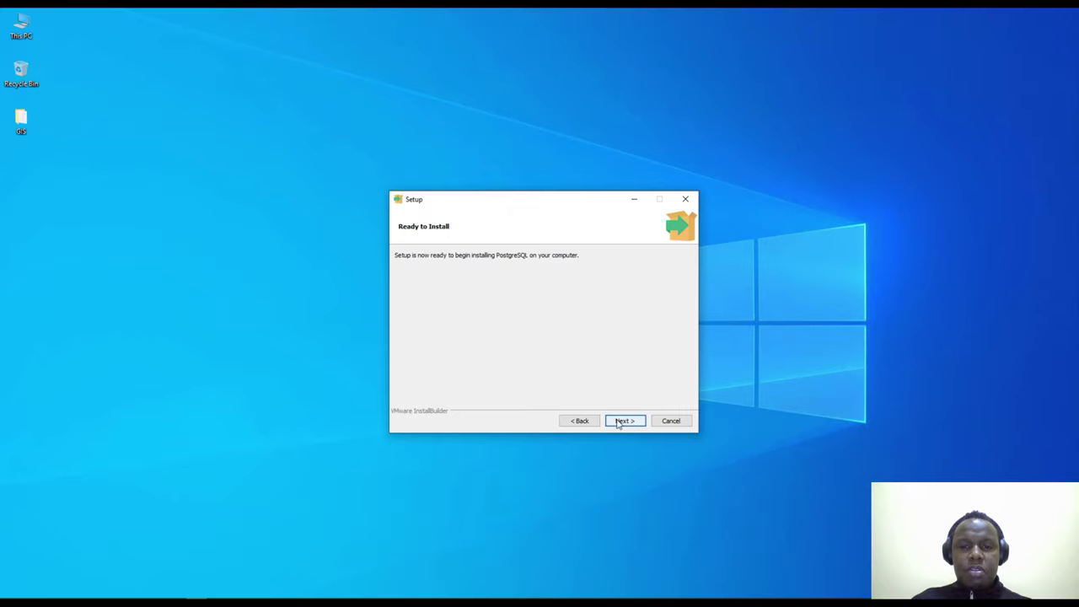
left_click(625, 422)
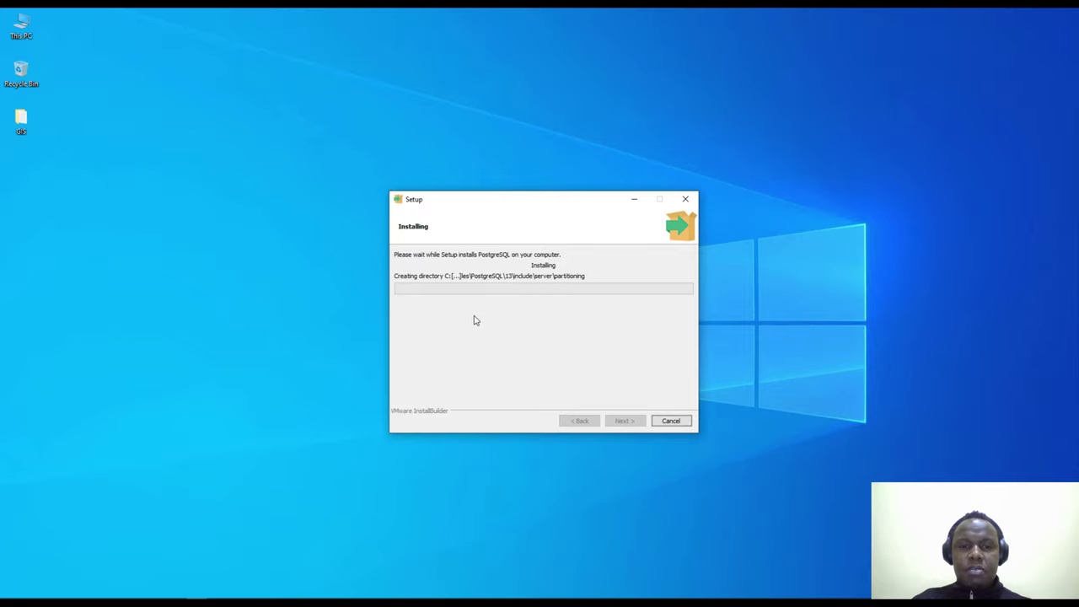
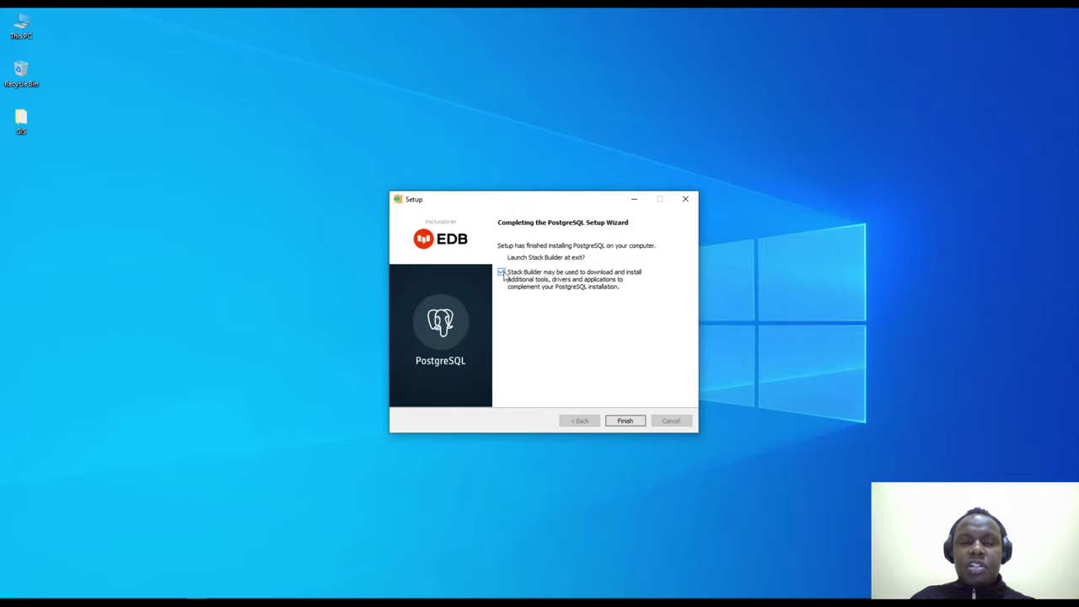
Finish the setup wizard with Stack Builder launching at exit, and select PostgreSQL 13 (x64) on port 5432 as its target installation
left_click(625, 421)
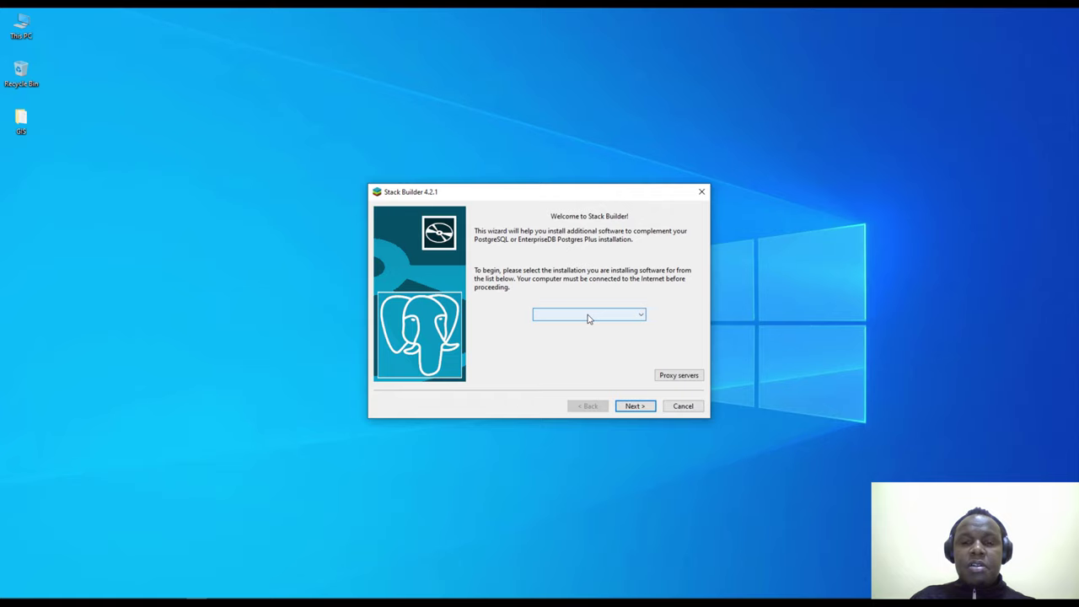
left_click(589, 317)
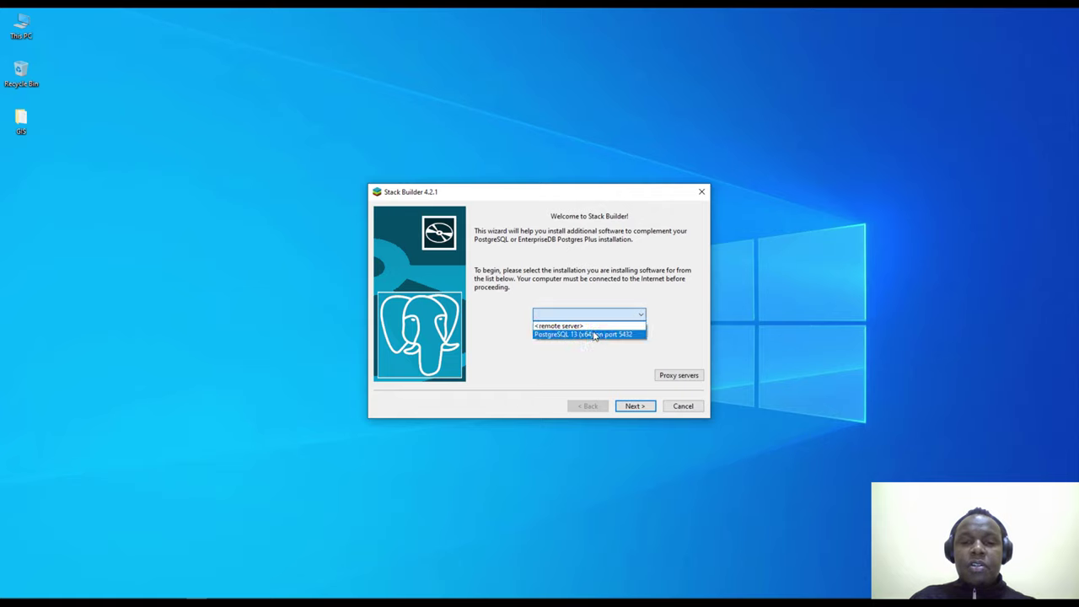
left_click(562, 328)
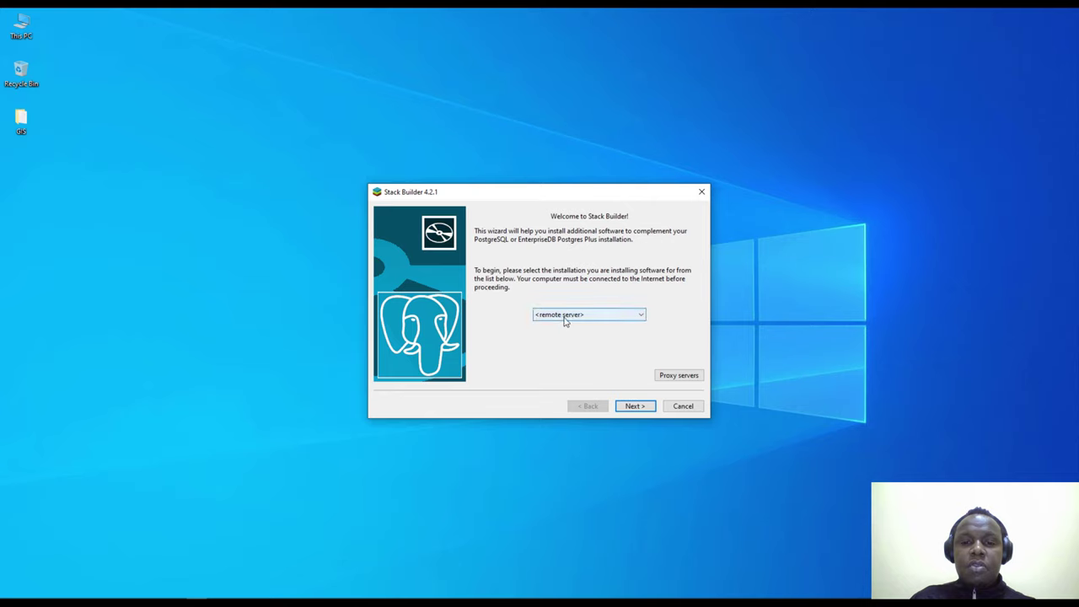
left_click(564, 317)
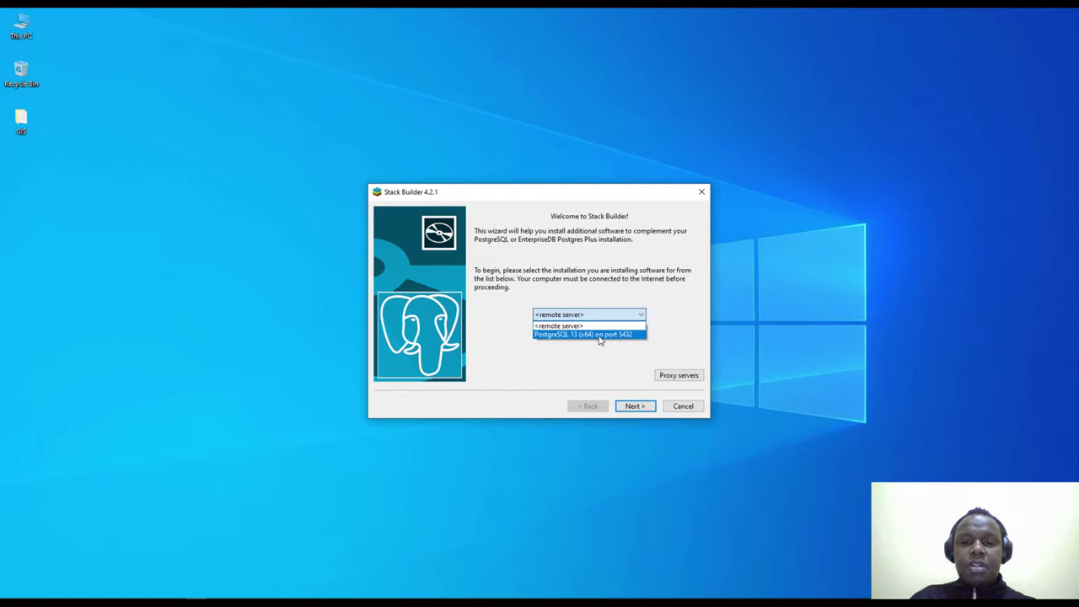
left_click(579, 335)
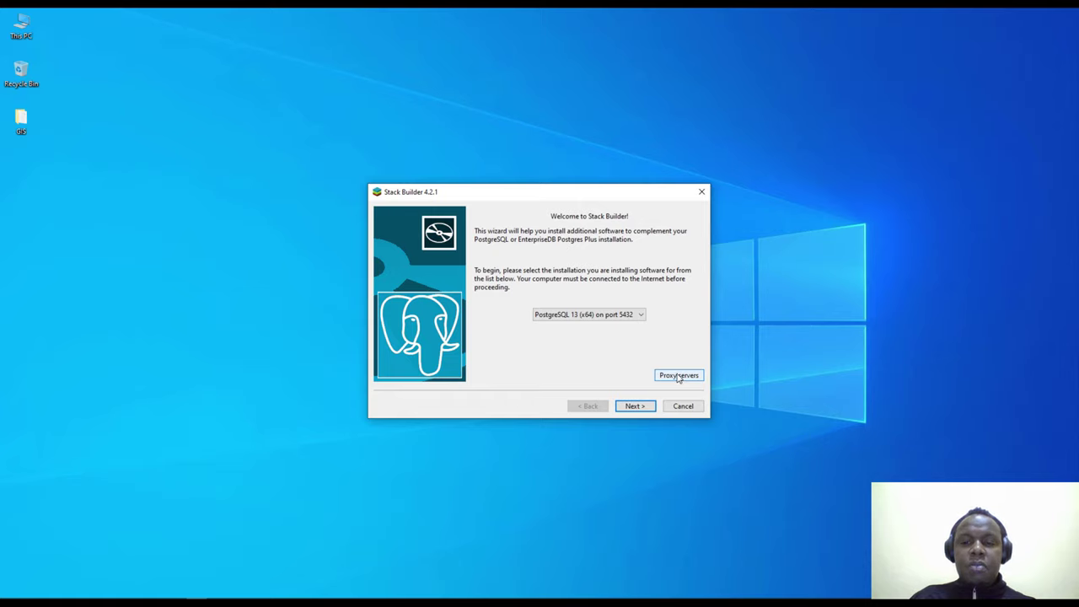
Continue to the list of installable applications and check what the Web Development category offers
left_click(642, 408)
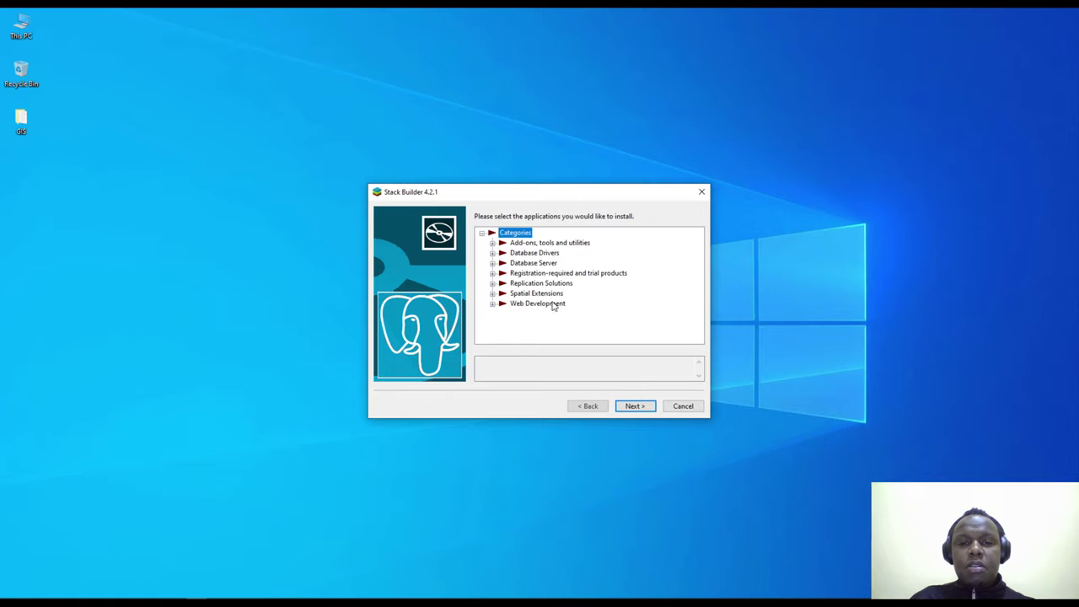
left_click(494, 304)
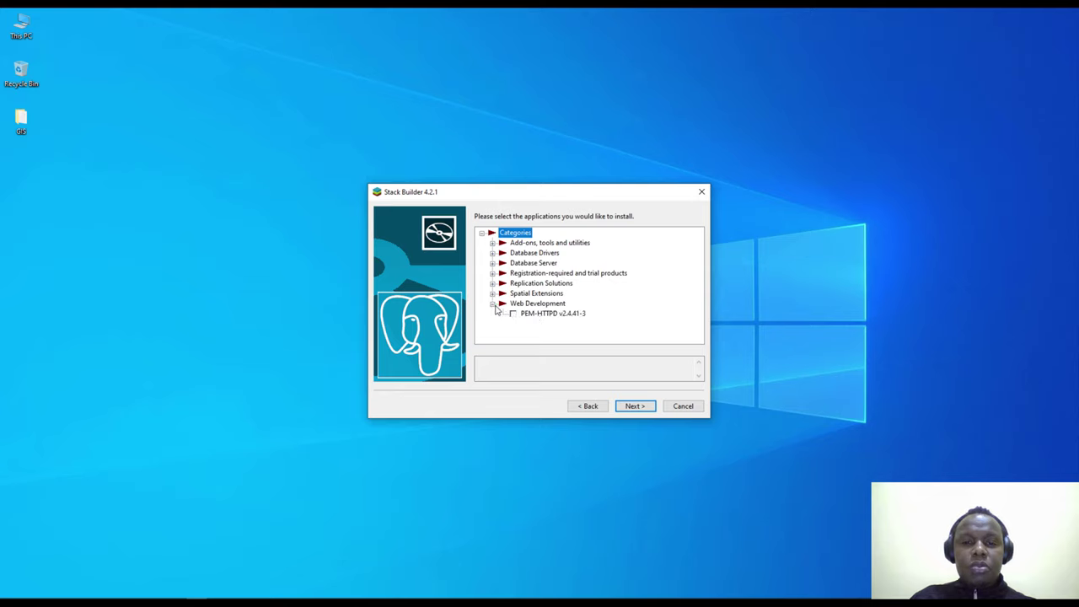
left_click(493, 305)
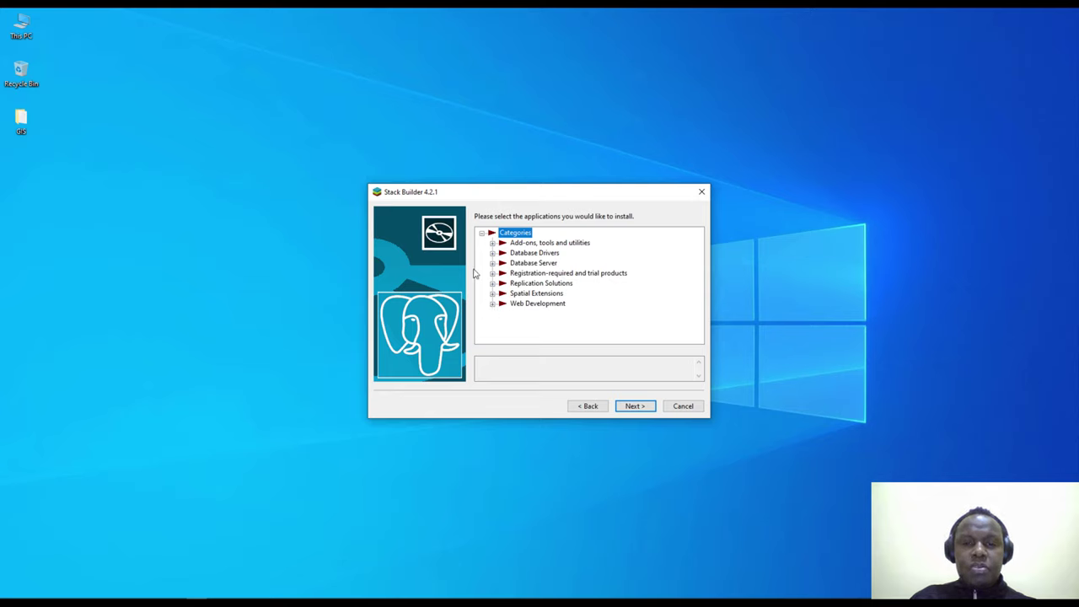
left_click(483, 234)
left_click(482, 235)
Select PostGIS 3.0 Bundle for PostgreSQL 13 (64 bit) v3.0.3 under Spatial Extensions for installation
left_click(524, 294)
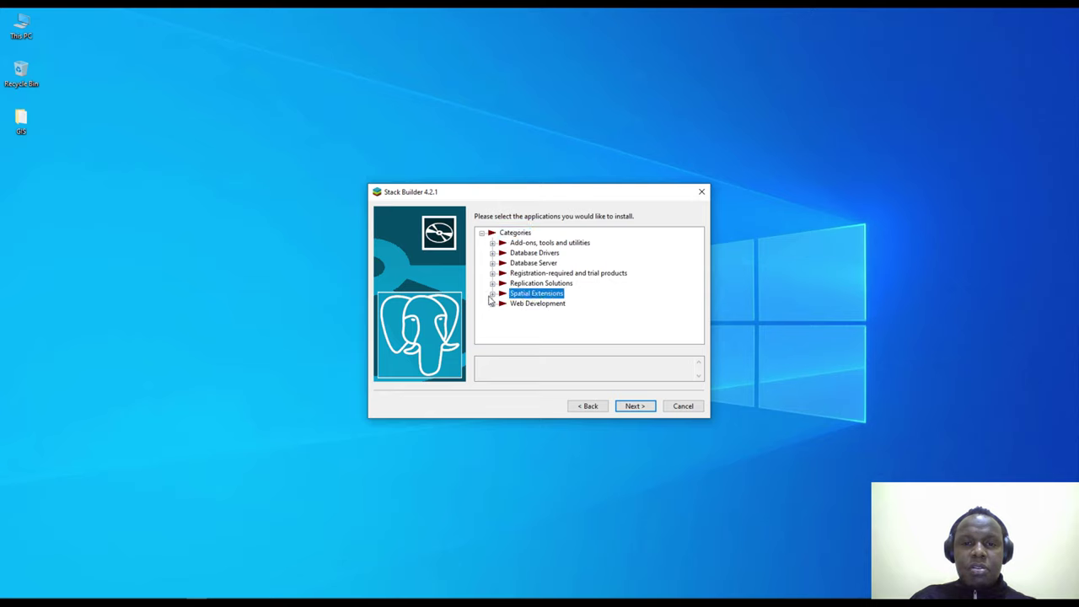
left_click(492, 294)
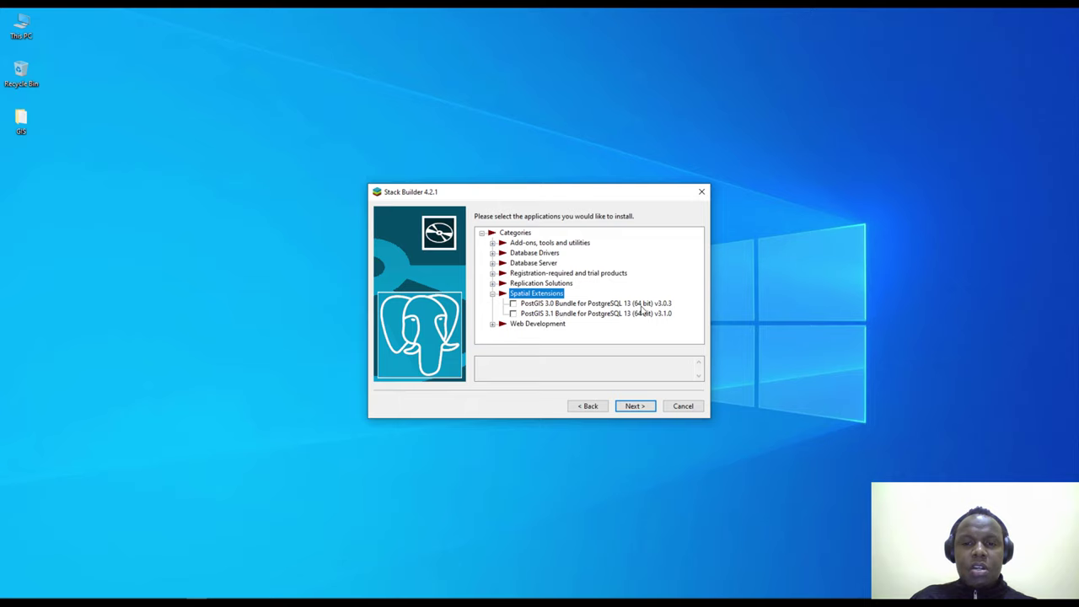
left_click(518, 307)
left_click(513, 305)
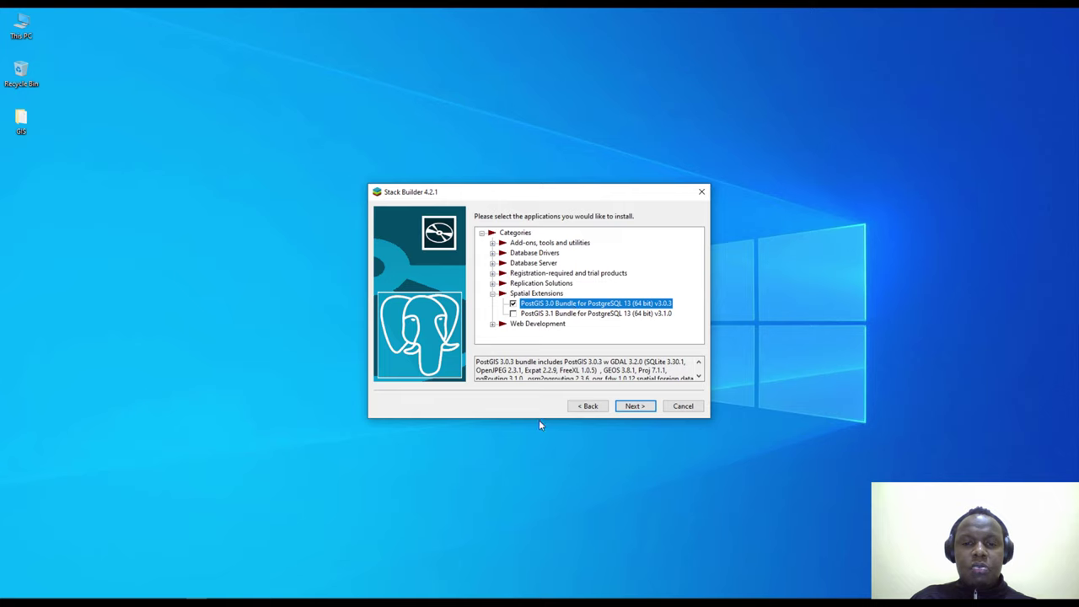
Read through the PostGIS 3.0 bundle description to examine which libraries and extensions it includes
left_click(526, 371)
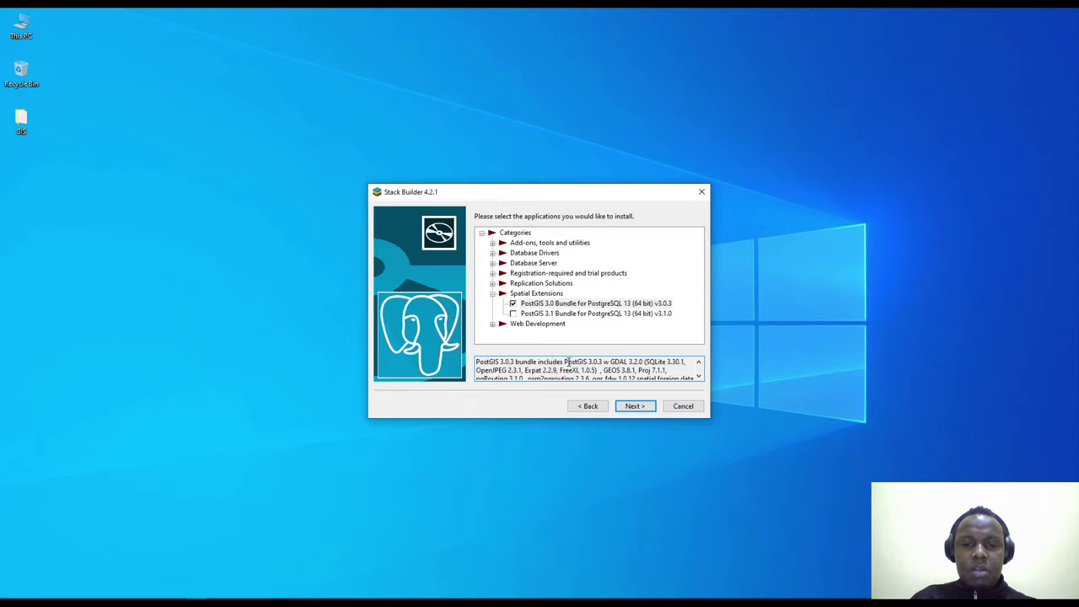
left_click_drag(569, 361, 624, 365)
left_click(629, 363)
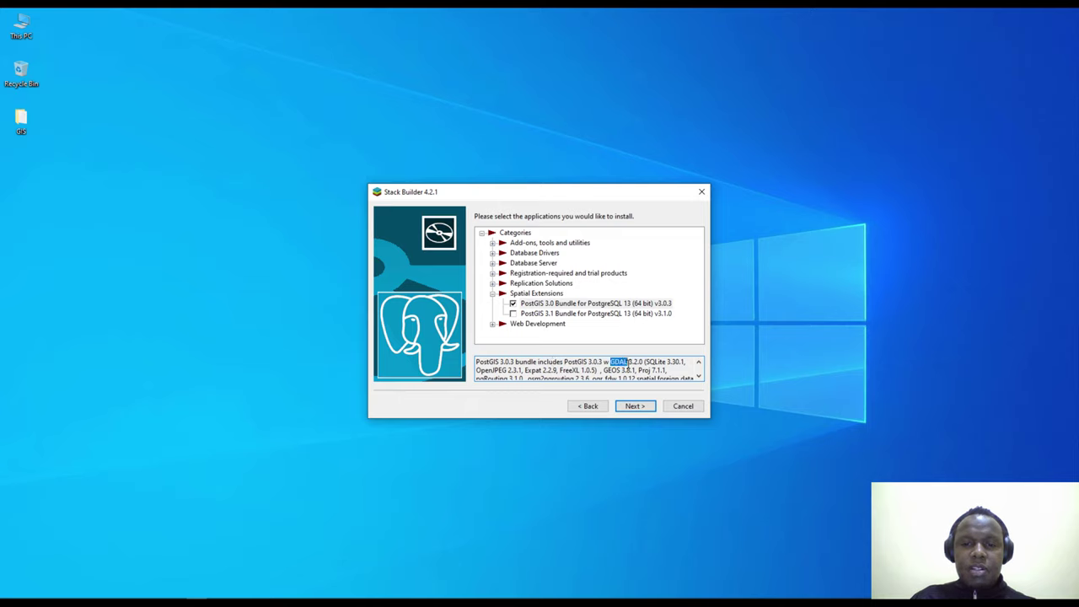
left_click(610, 363)
left_click_drag(614, 363, 629, 364)
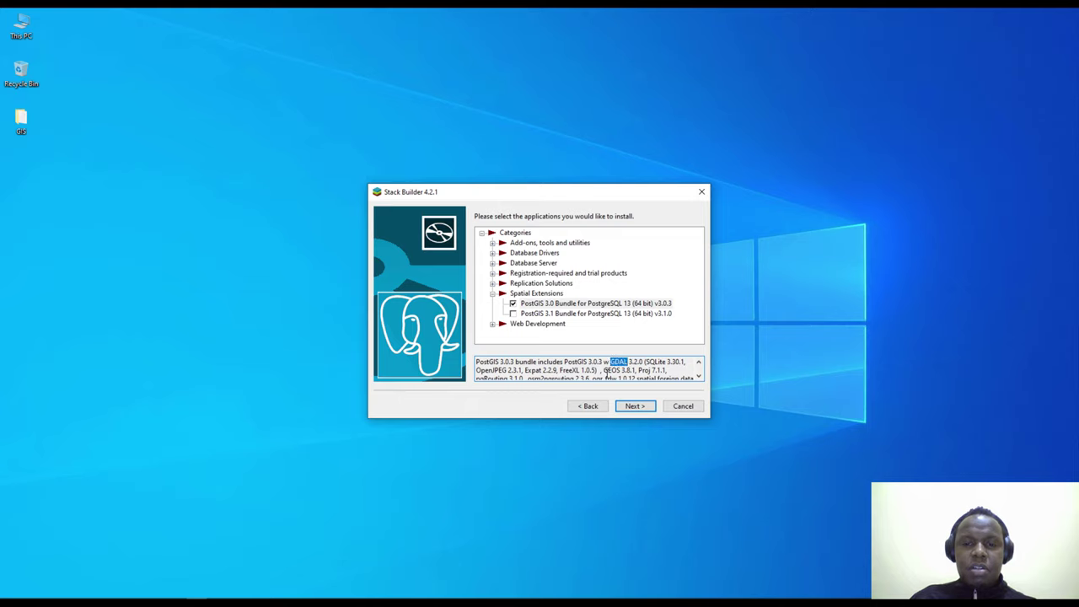
scroll(566, 371, "down", 1)
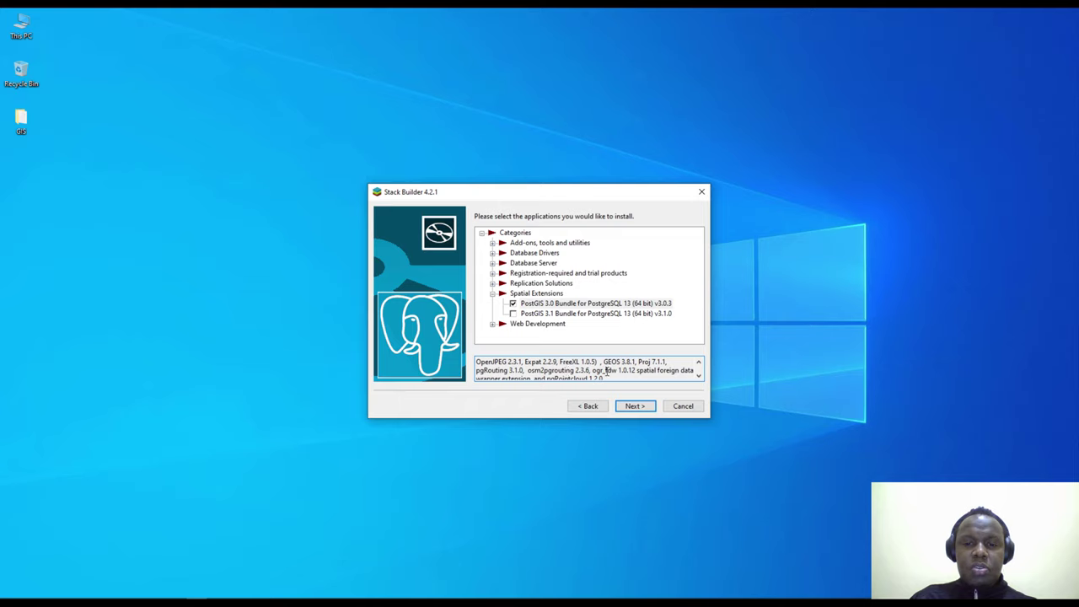
scroll(606, 371, "down", 1)
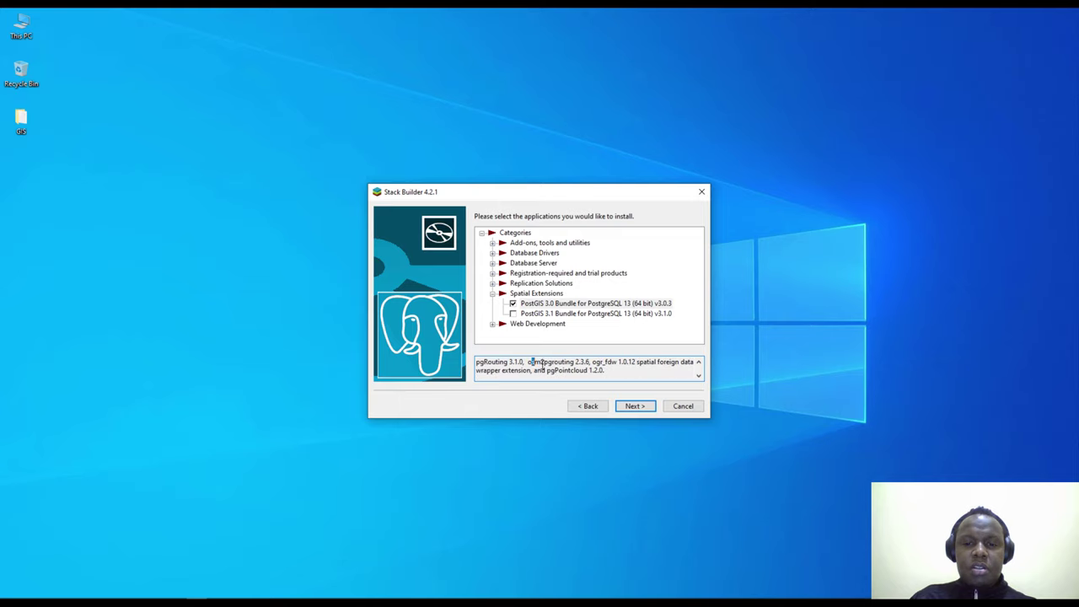
left_click_drag(531, 363, 607, 375)
left_click(595, 371)
scroll(595, 371, "up", 1)
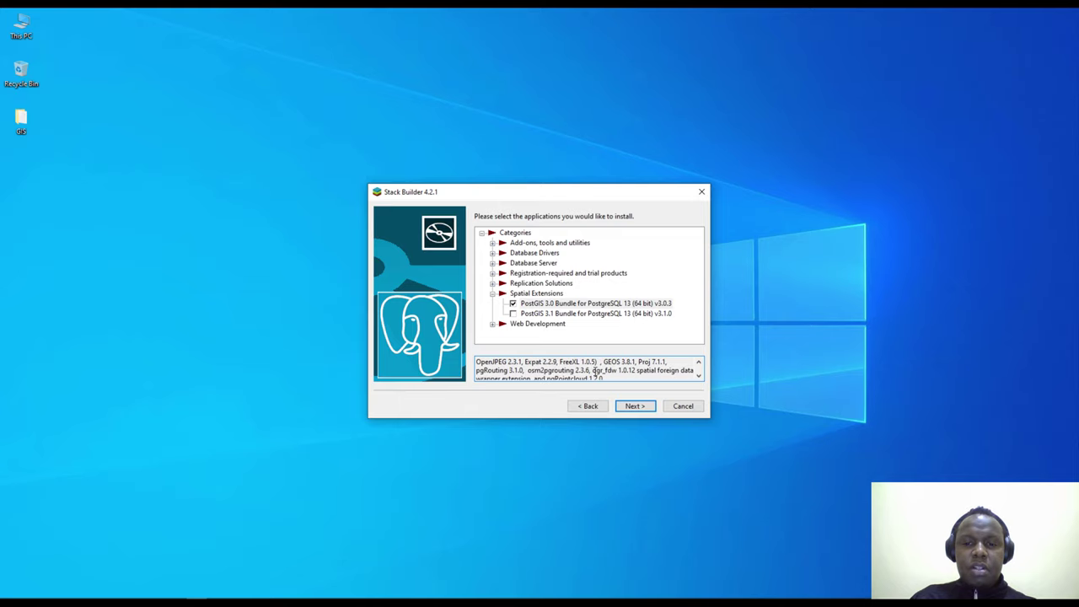
scroll(563, 364, "down", 1)
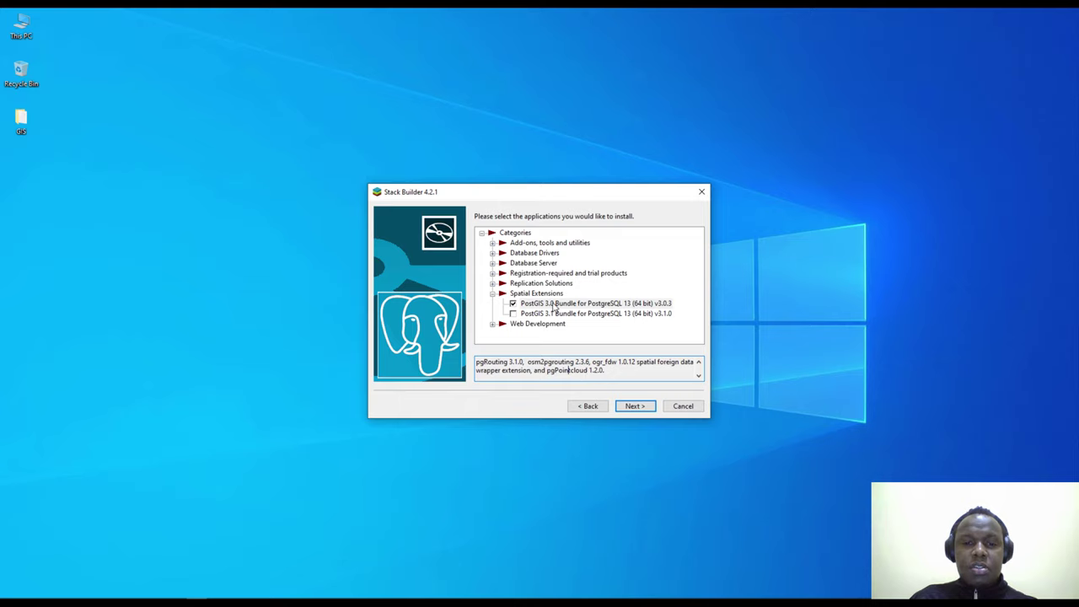
Keep only the PostGIS 3.0 bundle selected and continue to the review of the chosen packages
left_click(554, 305)
left_click(512, 304)
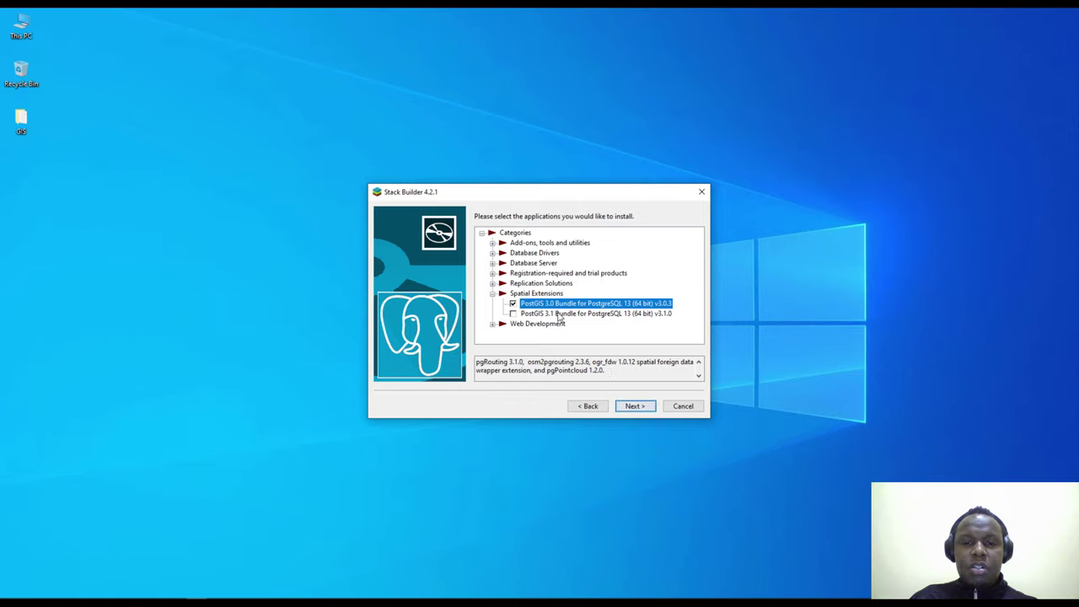
left_click(627, 407)
left_click(636, 410)
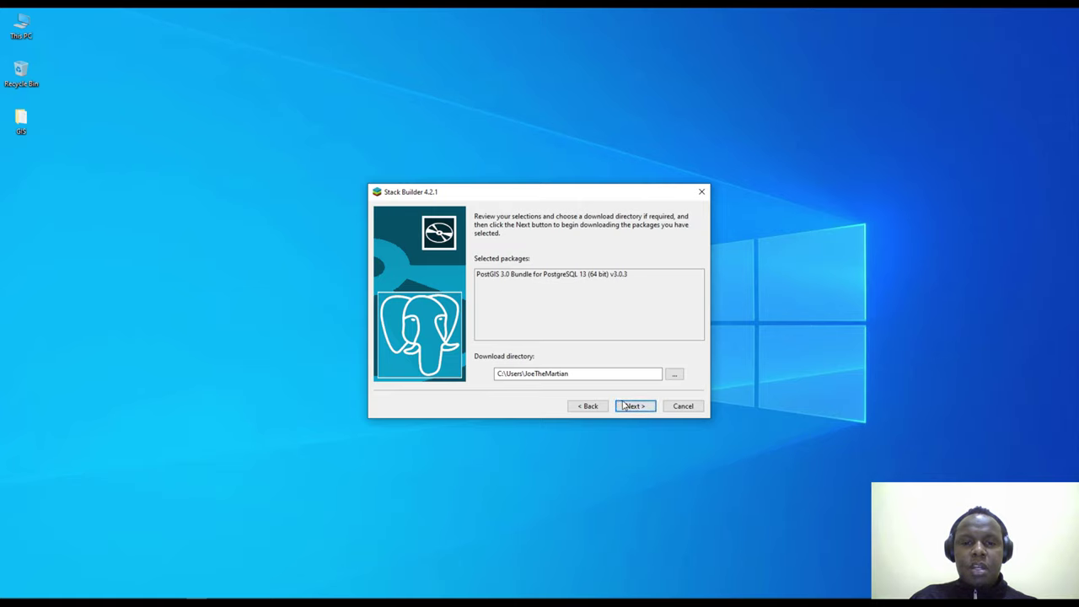
Set the package download directory to the software folder inside the GIS folder on the Desktop
left_click(575, 375)
left_click(674, 374)
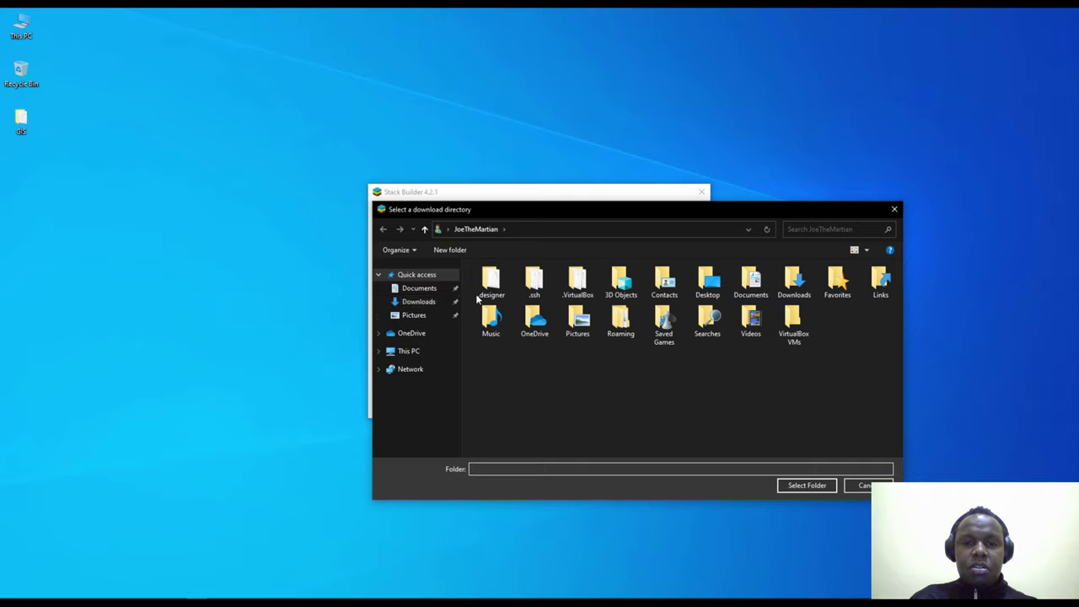
double_click(721, 296)
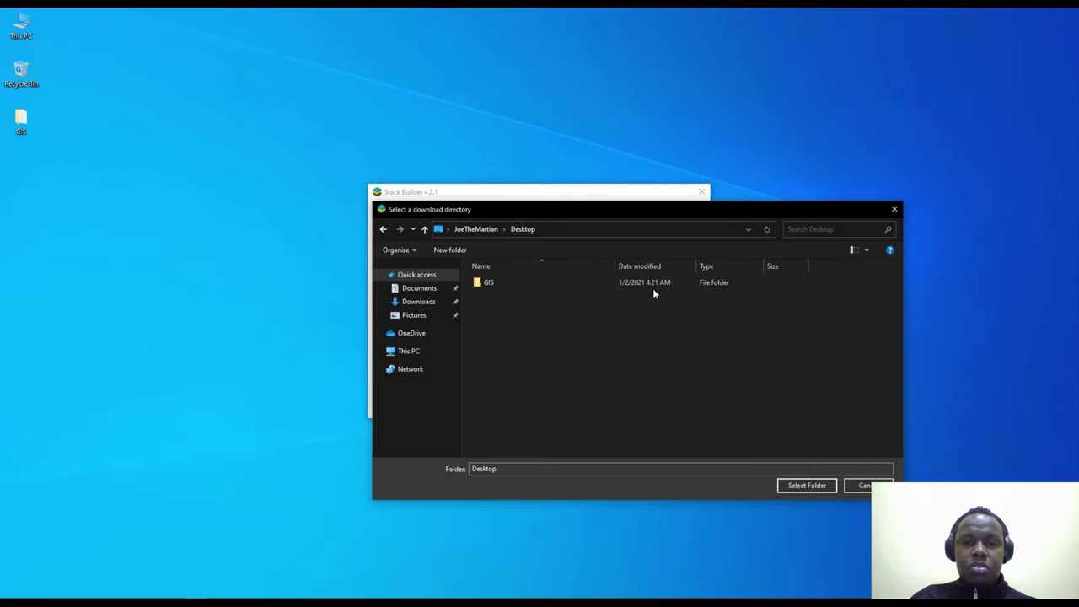
double_click(503, 286)
double_click(497, 295)
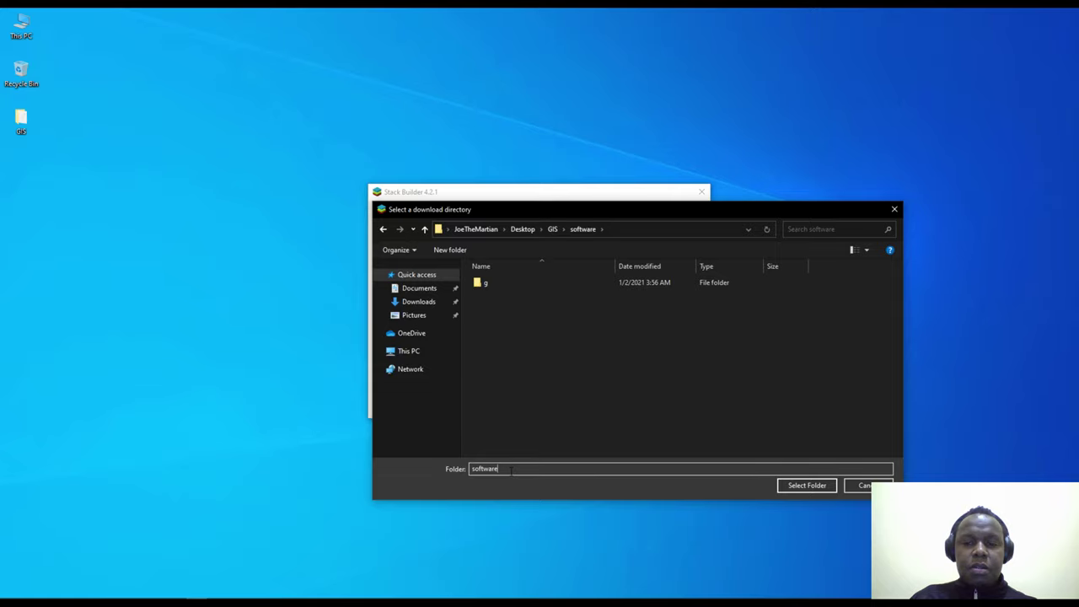
left_click(781, 489)
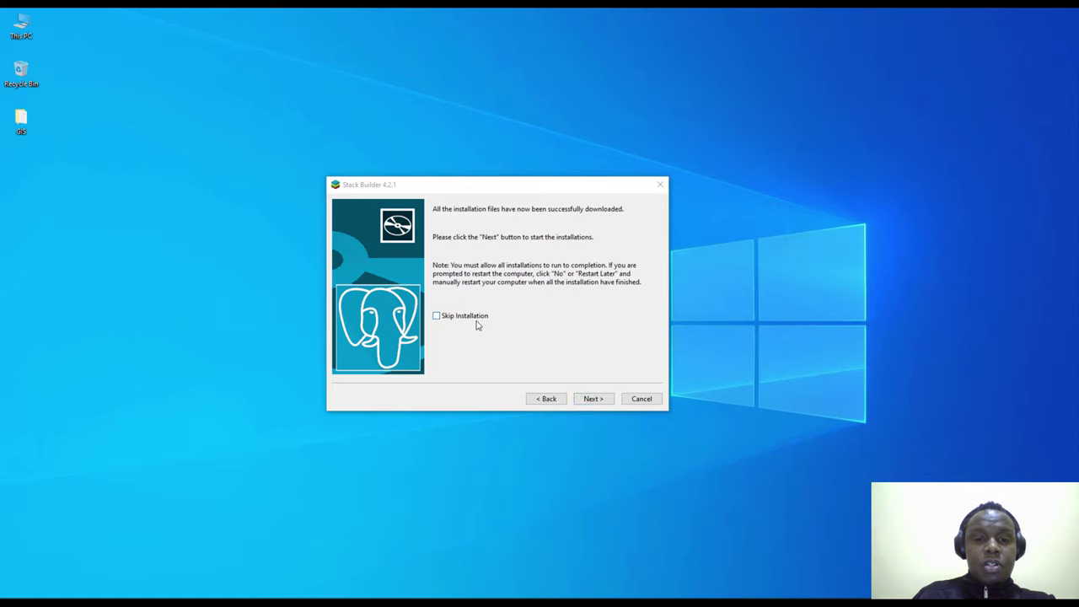
Start installing the downloaded PostGIS bundle, and review and accept its GNU General Public License
left_click(591, 401)
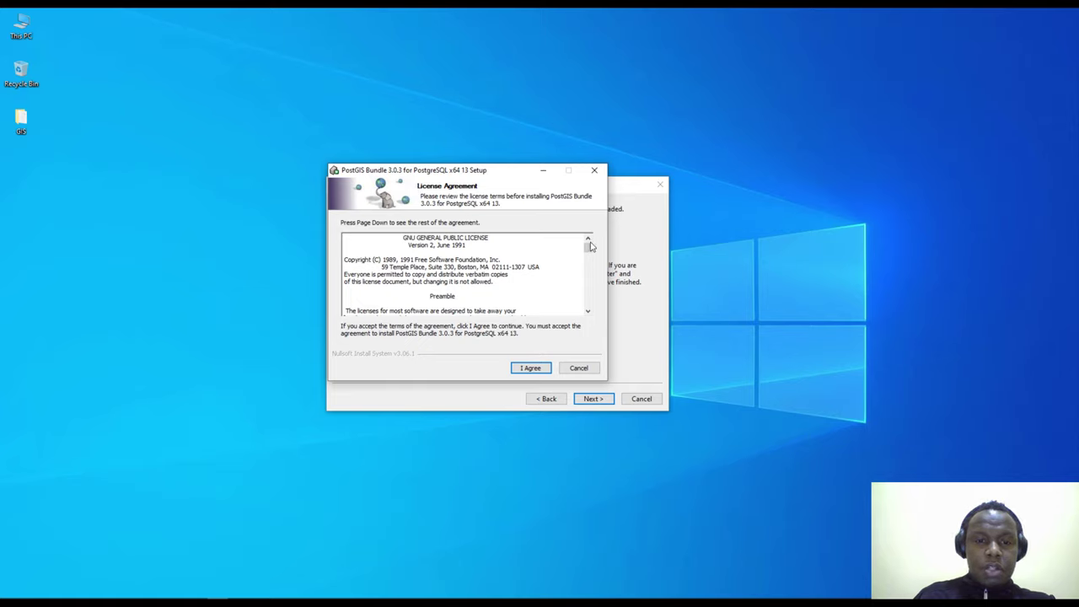
scroll(586, 248, "down", 4)
scroll(584, 247, "up", 4)
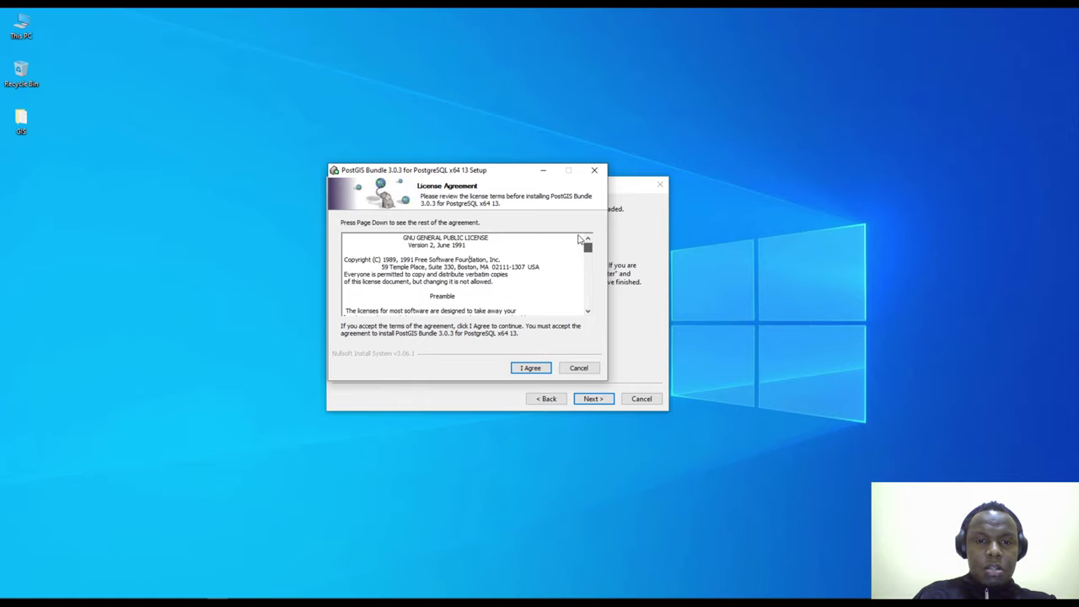
left_click_drag(401, 238, 423, 238)
left_click(436, 242)
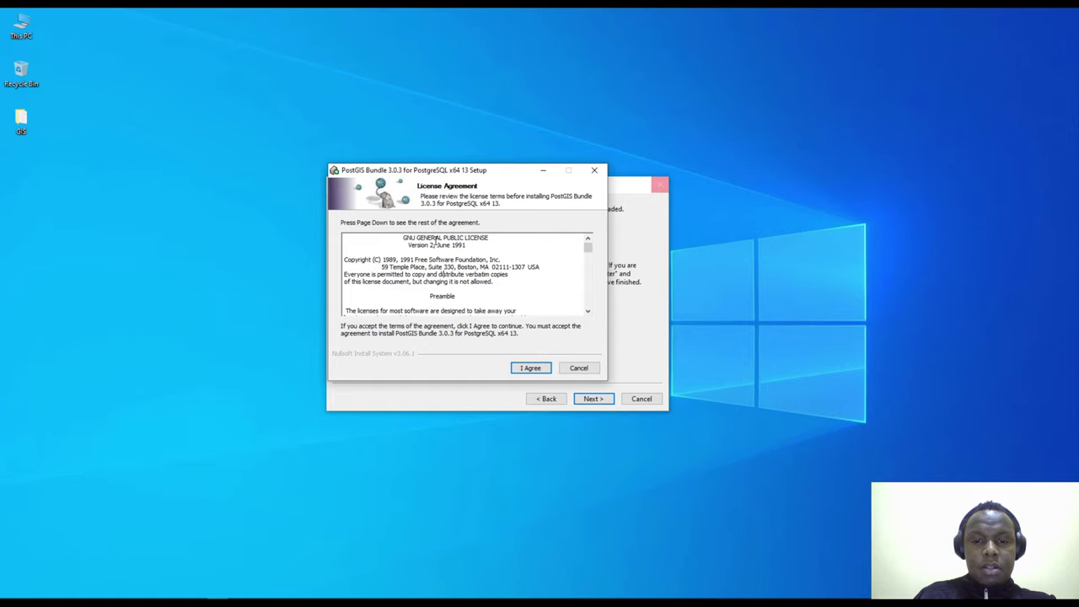
left_click(530, 368)
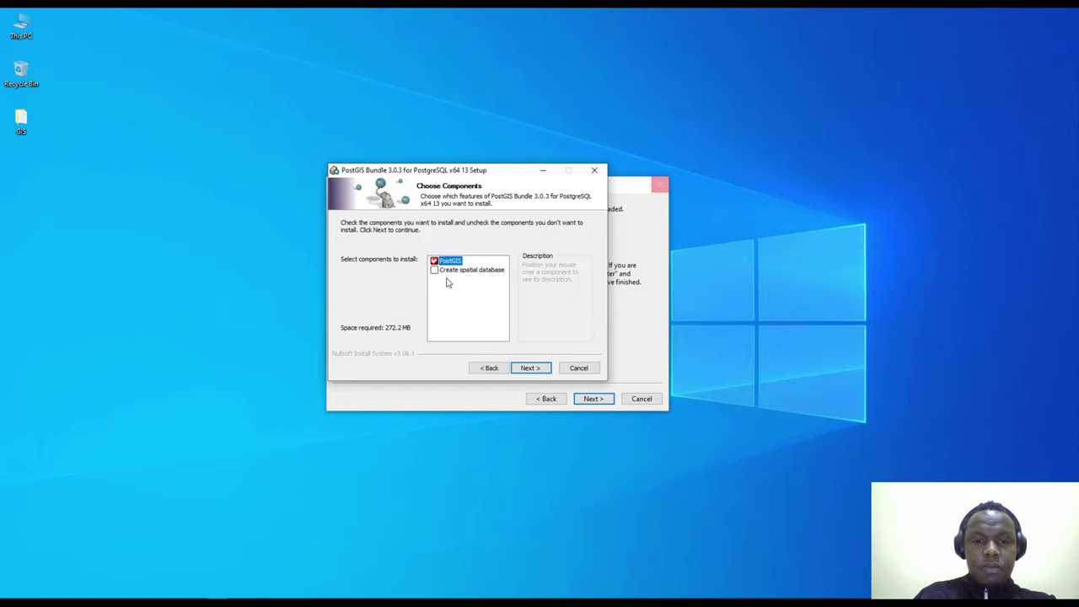
Keep only the PostGIS component, without creating a spatial database, and install it into C:\Program Files\PostgreSQL\13
mouse_move(443, 281)
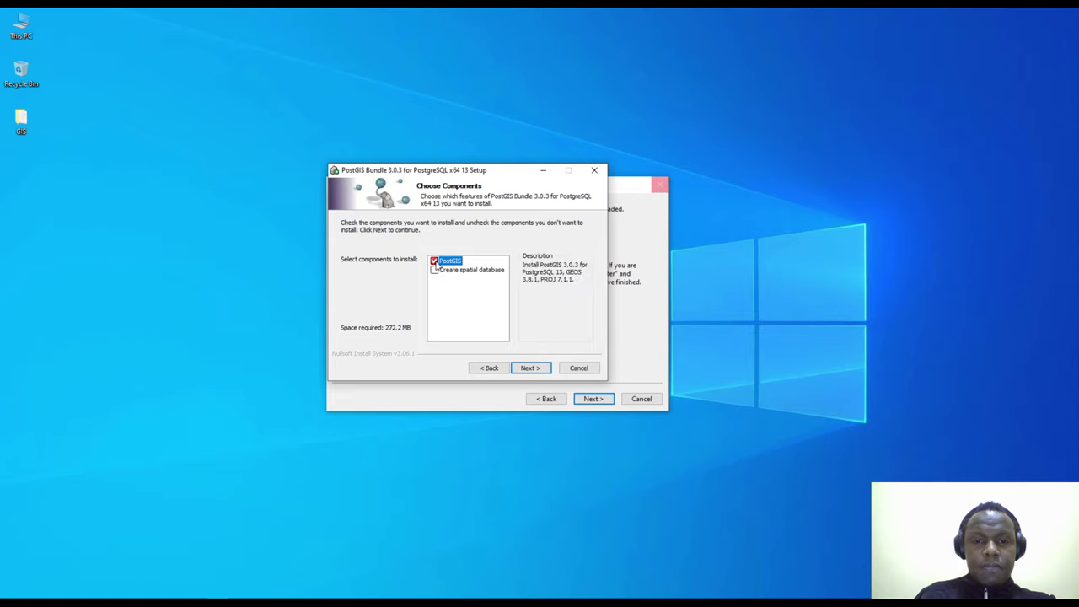
left_click(532, 369)
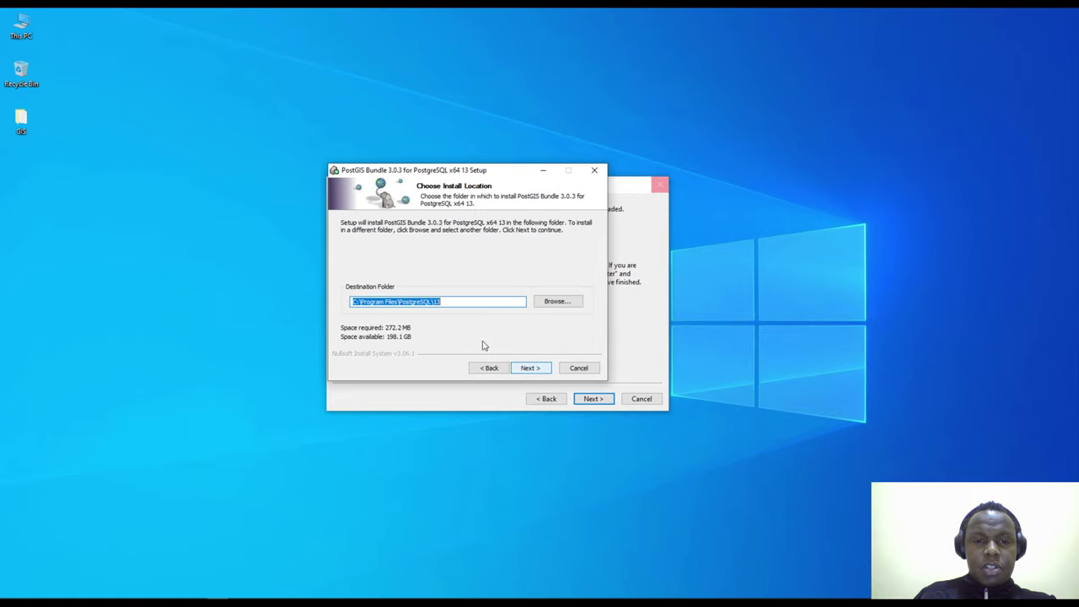
left_click(399, 301)
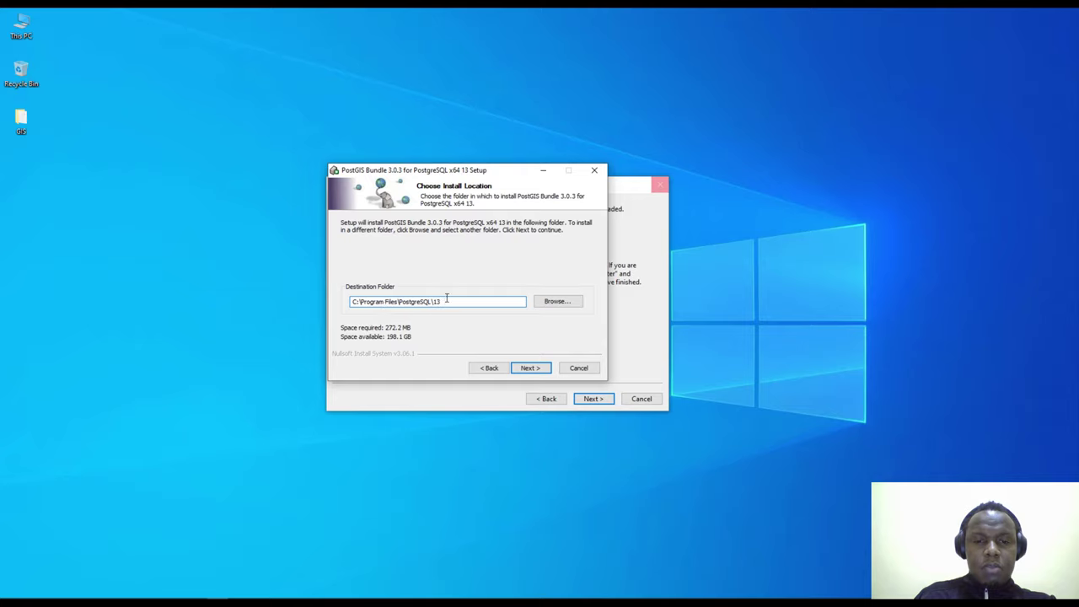
left_click(529, 368)
left_click(363, 248)
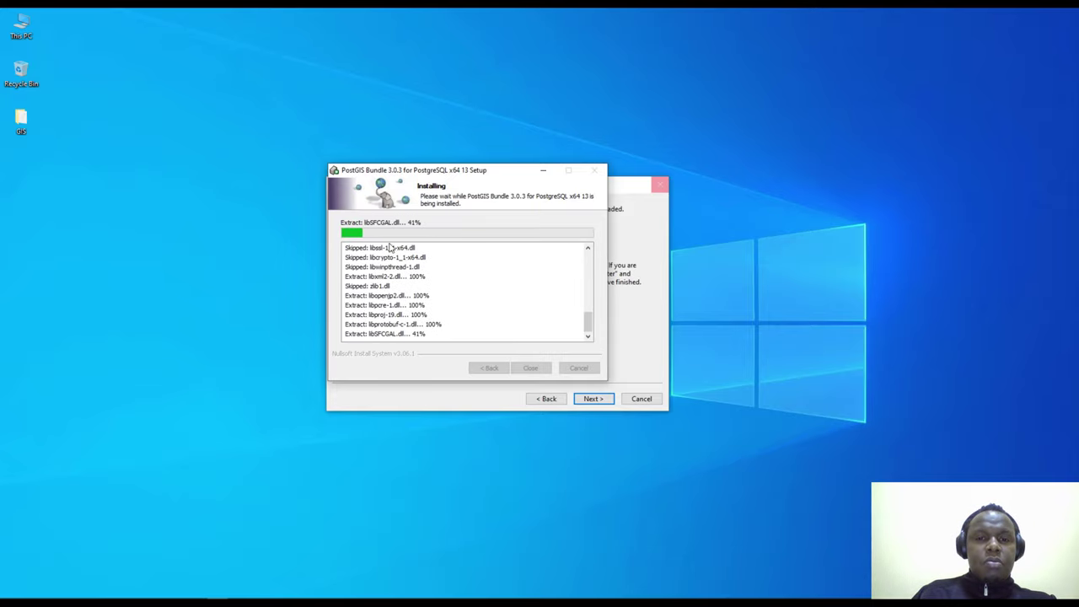
left_click_drag(446, 169, 474, 189)
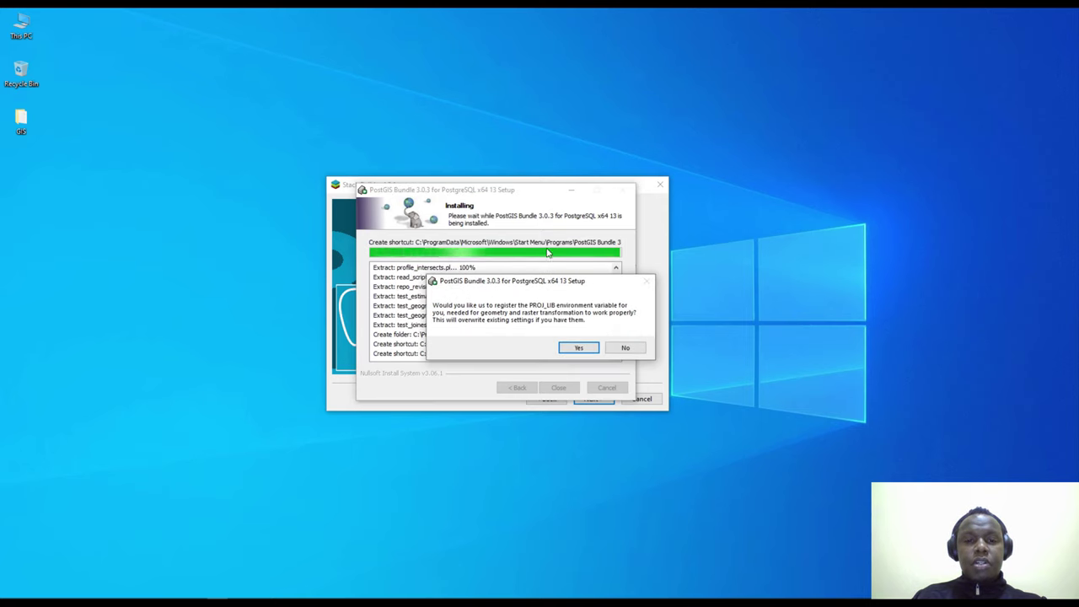
Accept the PROJ_LIB, raster driver and out-db raster settings, and finish the PostGIS and Stack Builder wizards
left_click(578, 349)
left_click(578, 348)
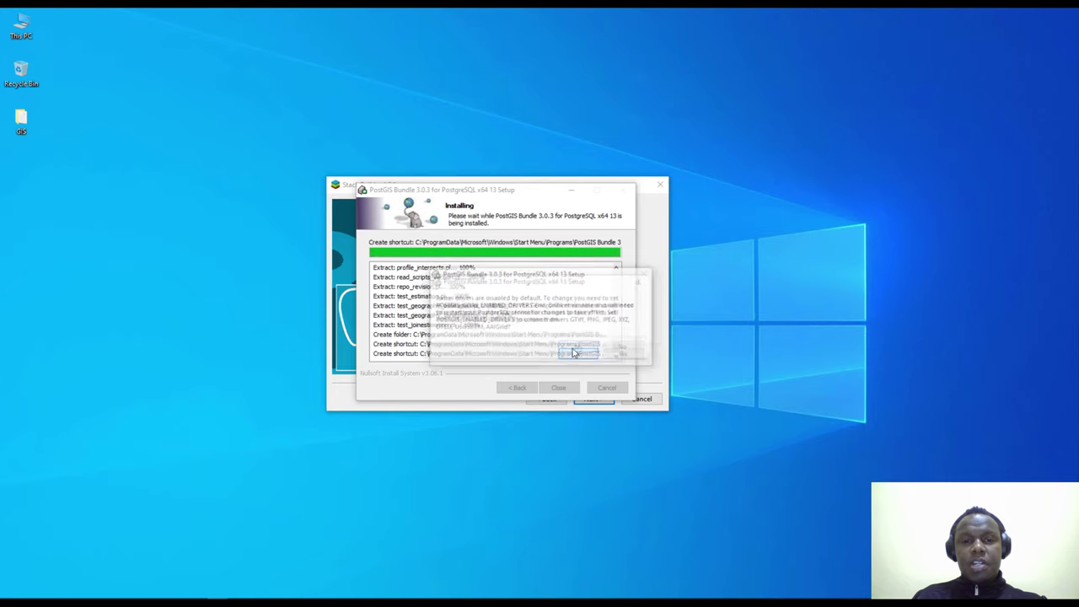
left_click(577, 349)
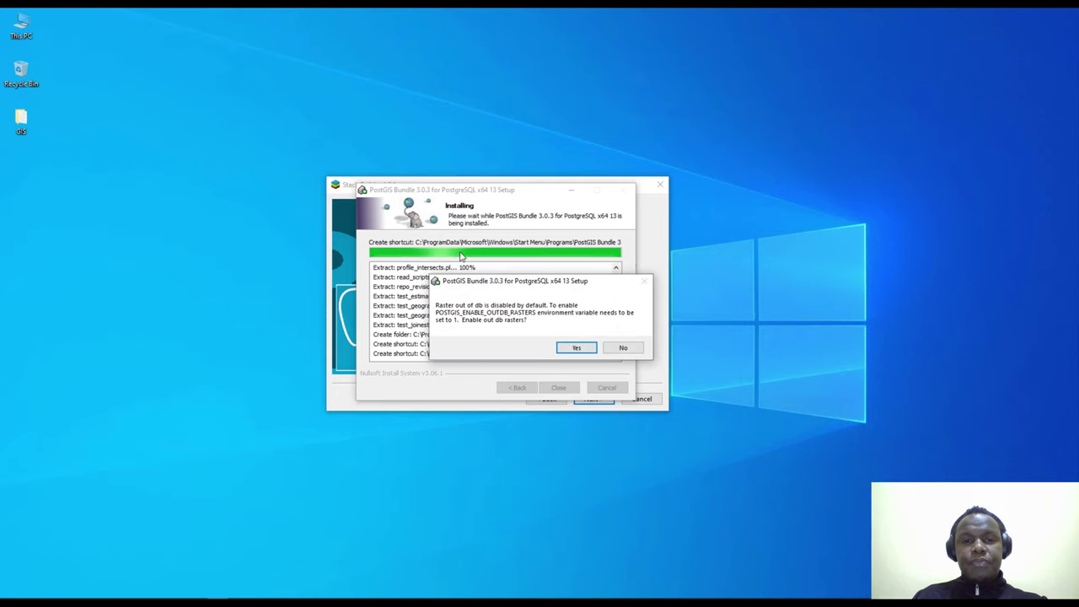
left_click(578, 349)
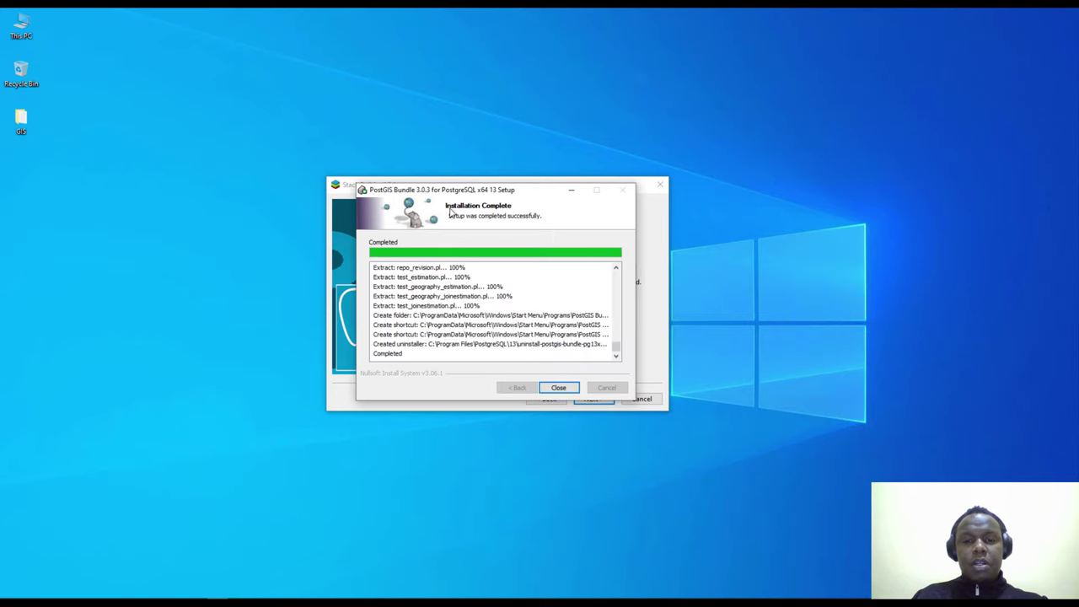
left_click(560, 387)
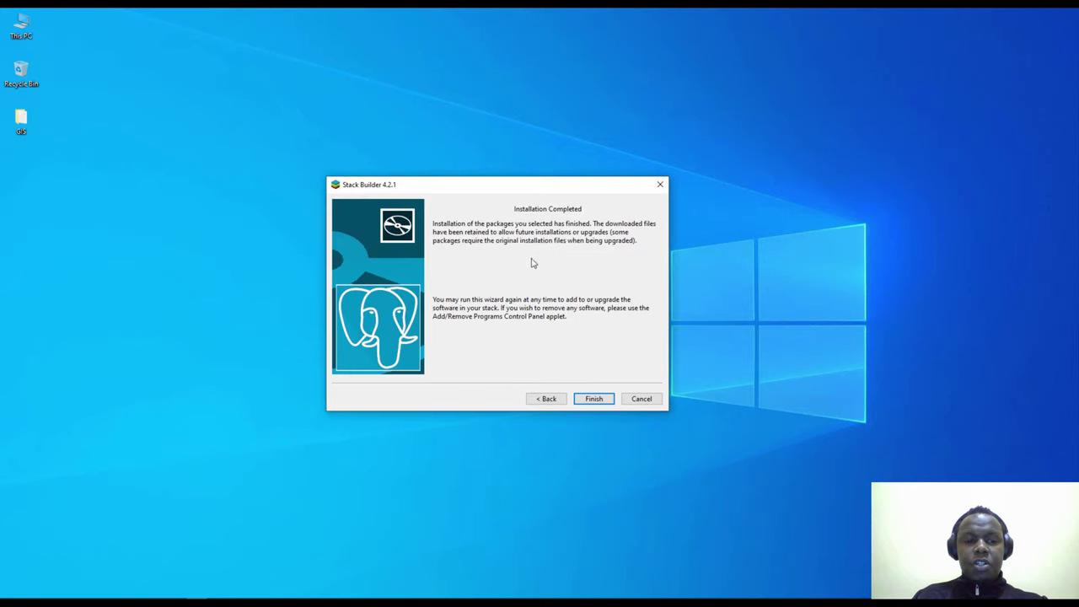
left_click(590, 396)
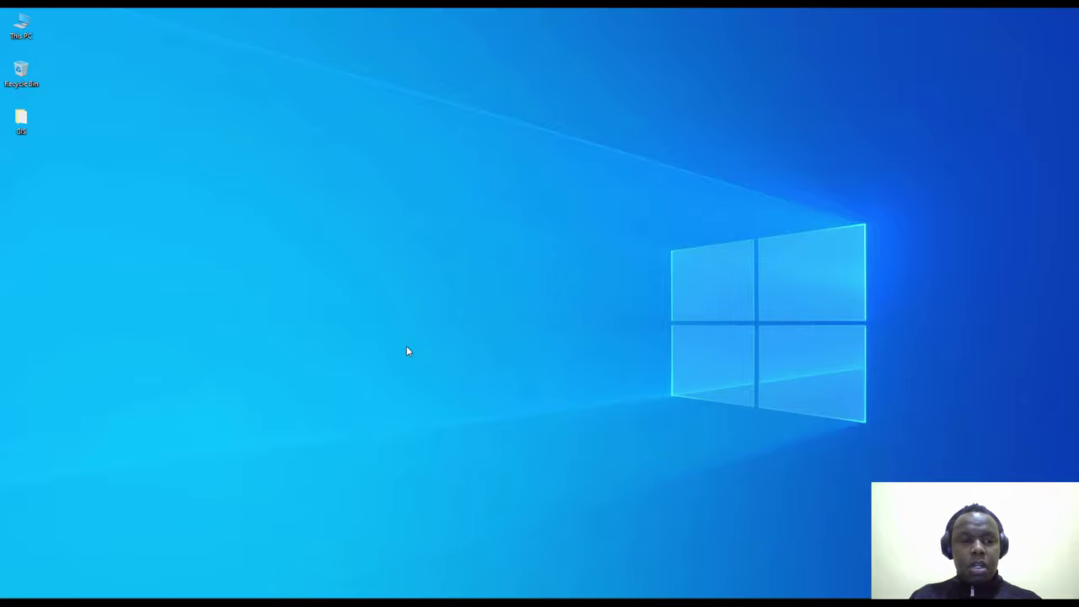
Find pgAdmin 4 among the installed applications with the search term "pg" and launch it
key("super")
type("pg")
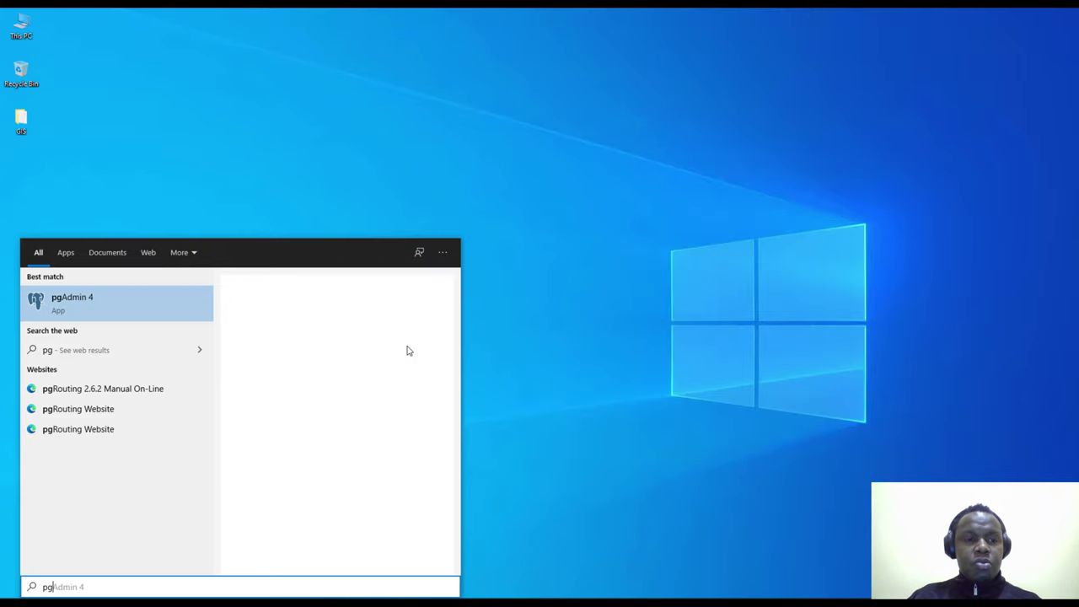
key("Return")
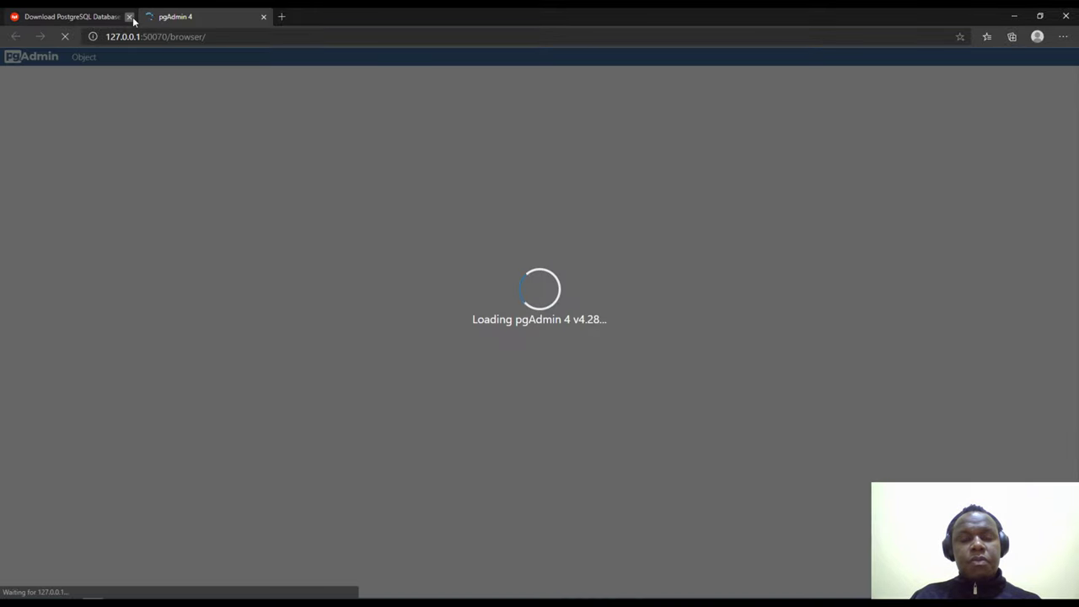
Close the PostgreSQL download page, and unlock the saved passwords with the master password without letting the browser store it
left_click(129, 16)
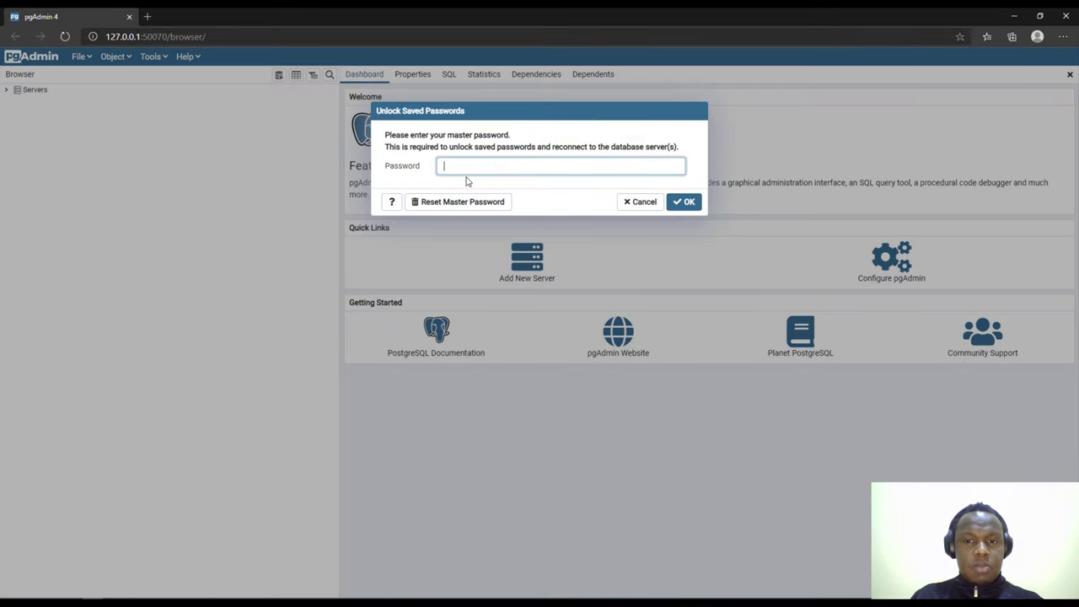
type("••••")
key("Return")
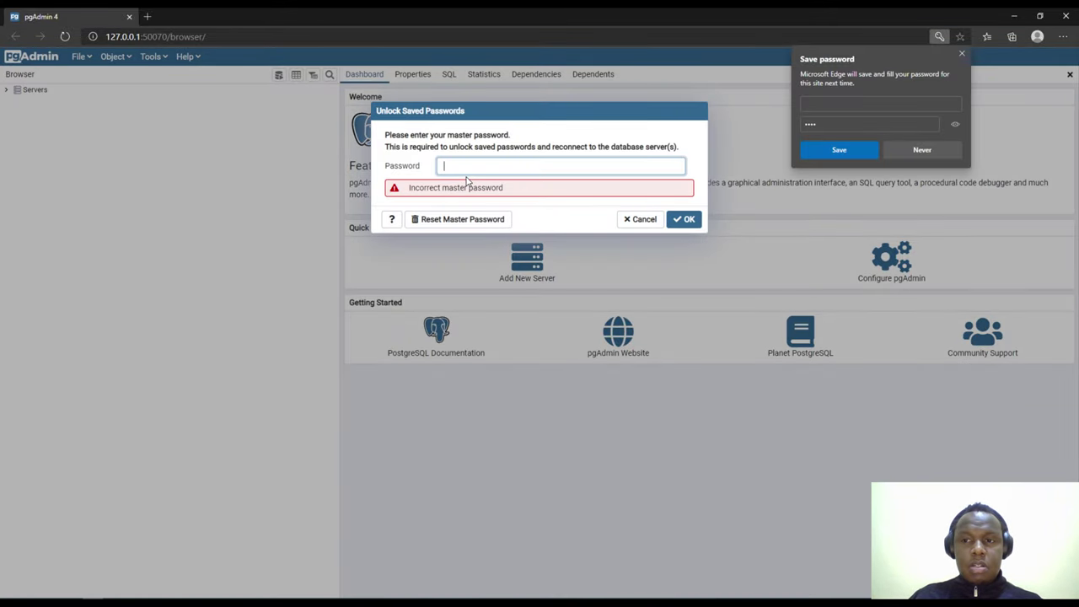
left_click(931, 150)
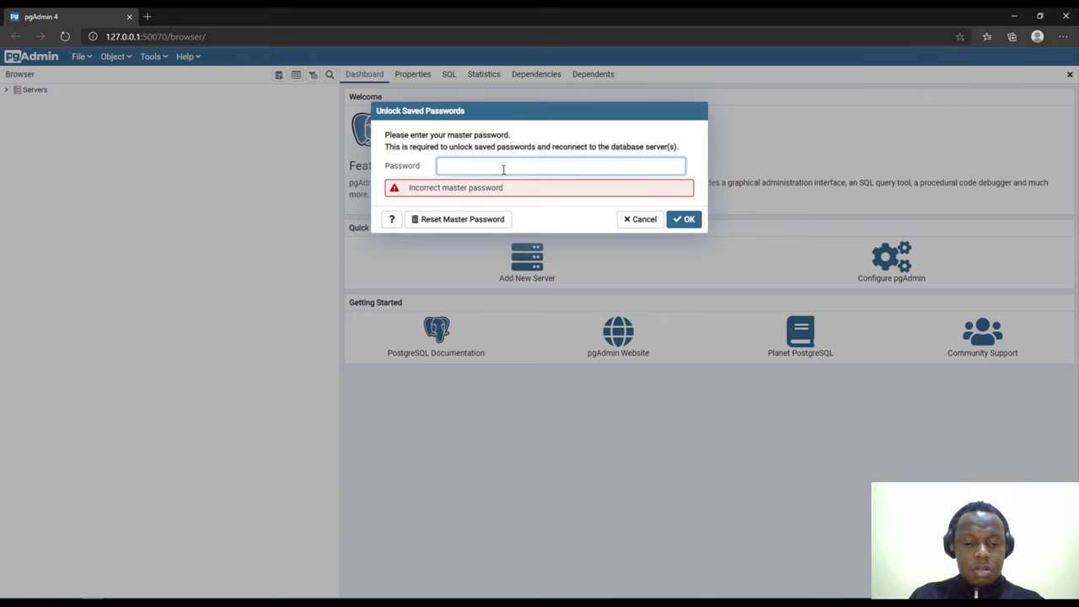
type("•••")
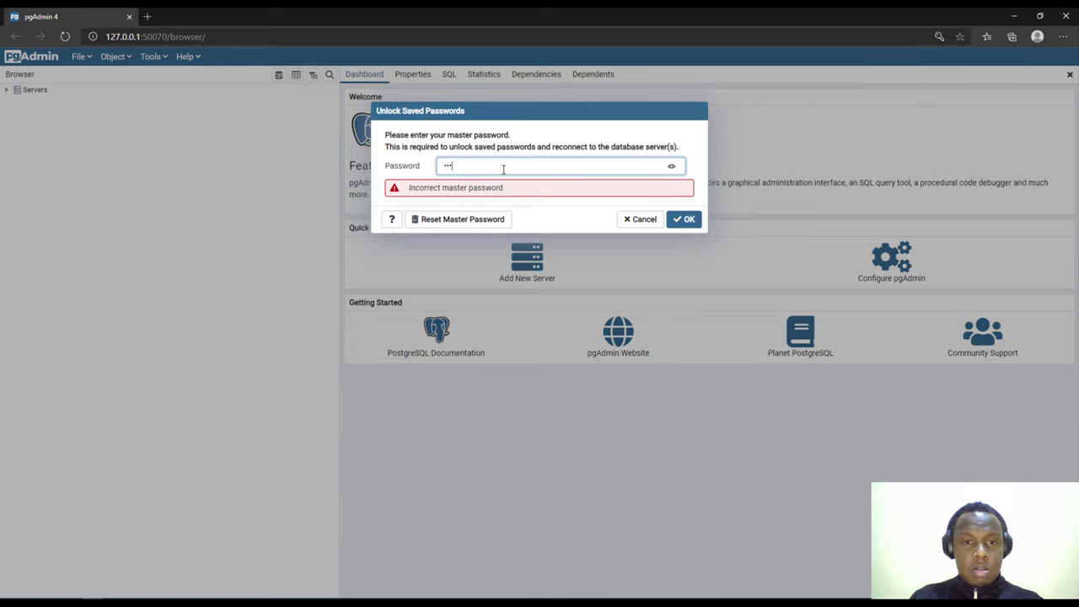
key("Return")
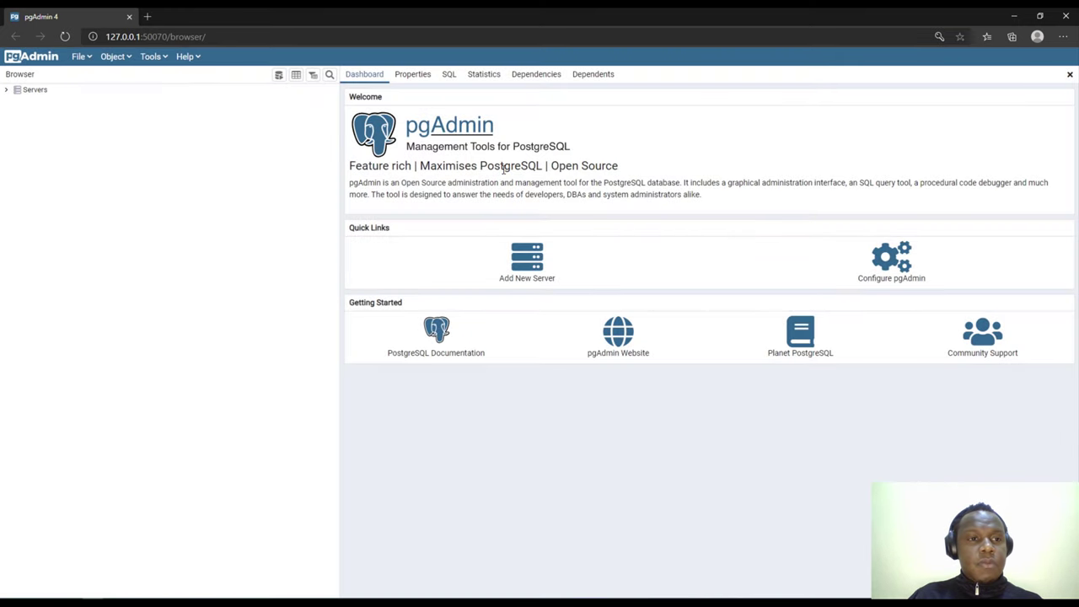
Expand the PostgreSQL 13 server down to the postgres database, dismiss the browser's password-saving offer, and narrow the object browser
left_click(6, 91)
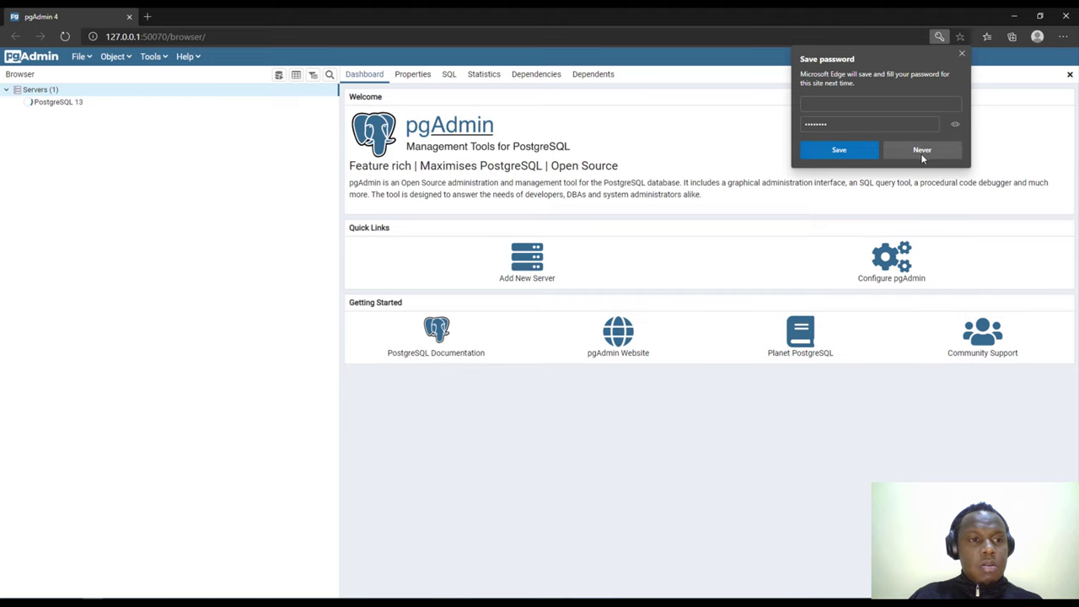
left_click(961, 54)
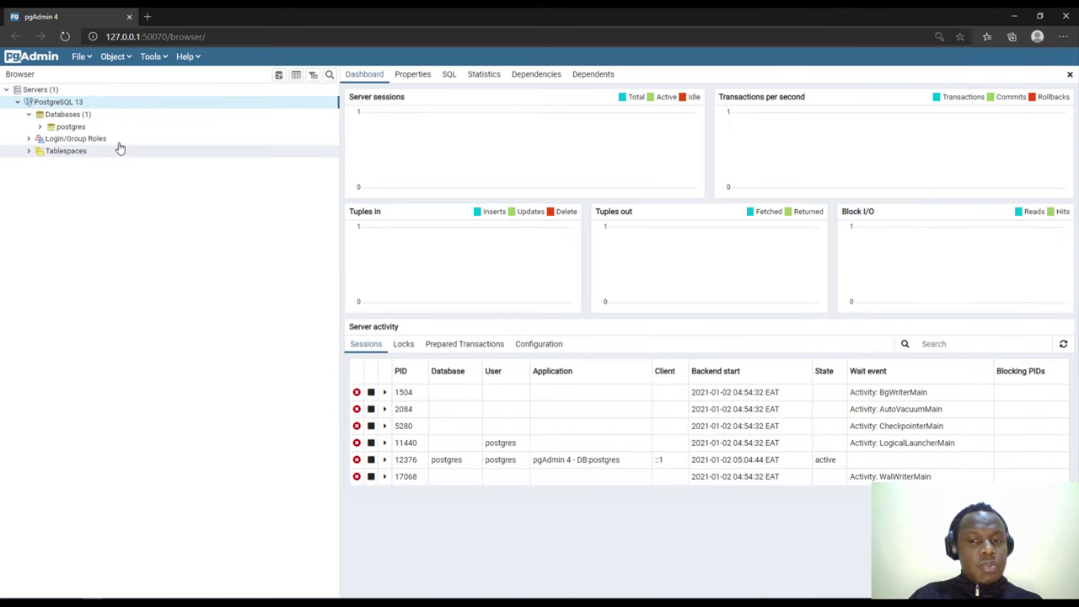
left_click(40, 126)
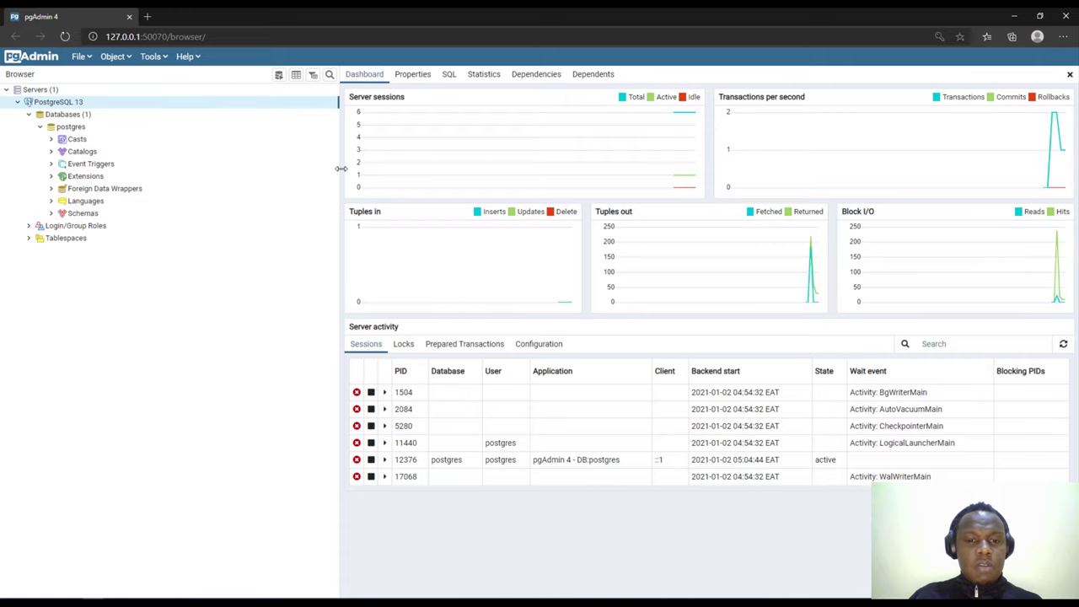
left_click_drag(341, 169, 290, 176)
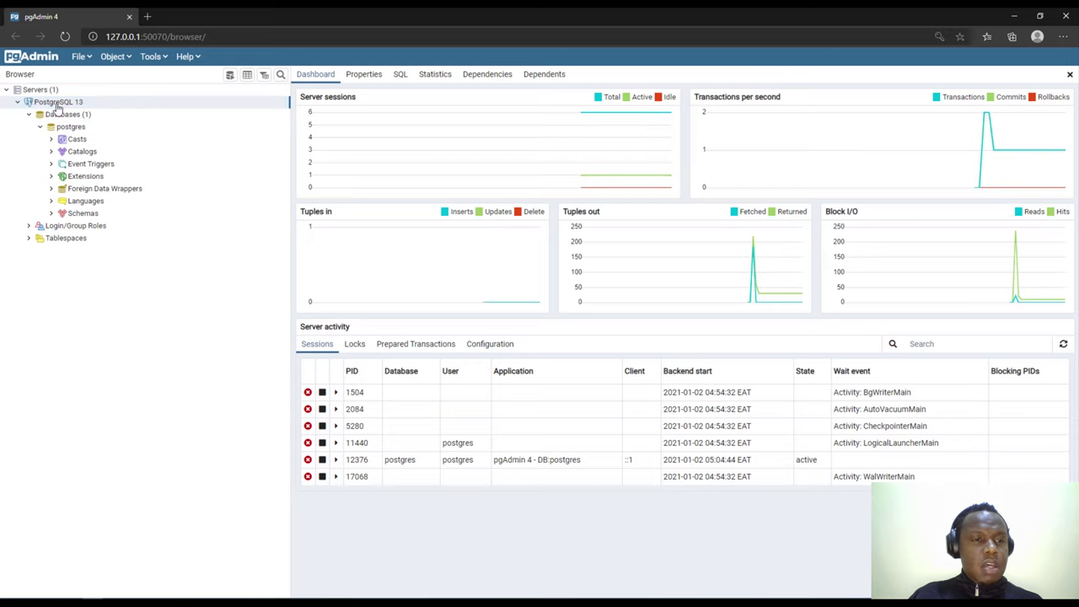
Examine the object groups inside the default postgres database and collapse it
double_click(65, 127)
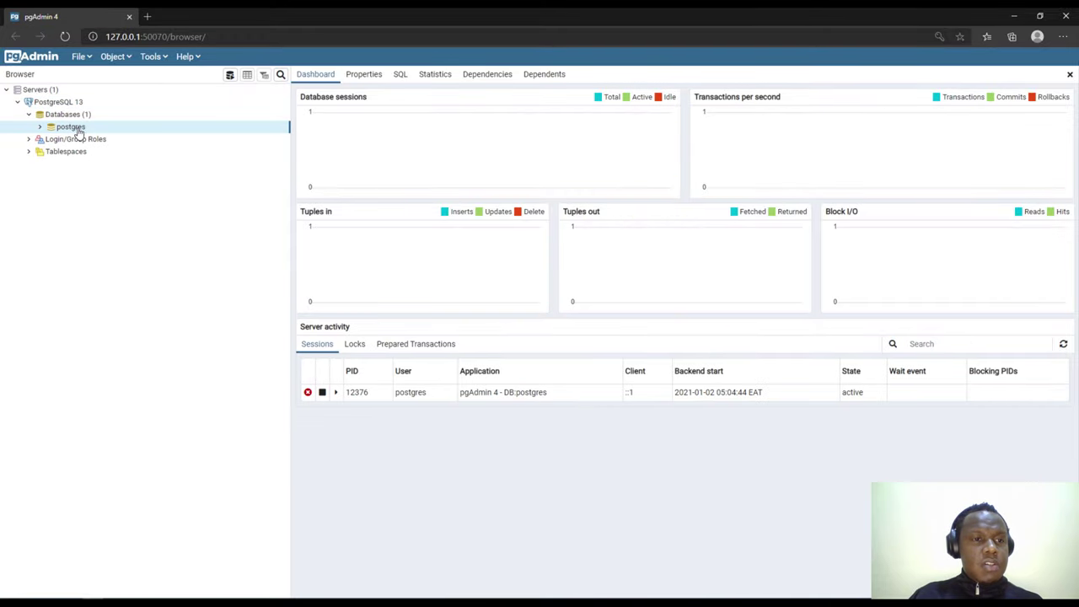
left_click(46, 127)
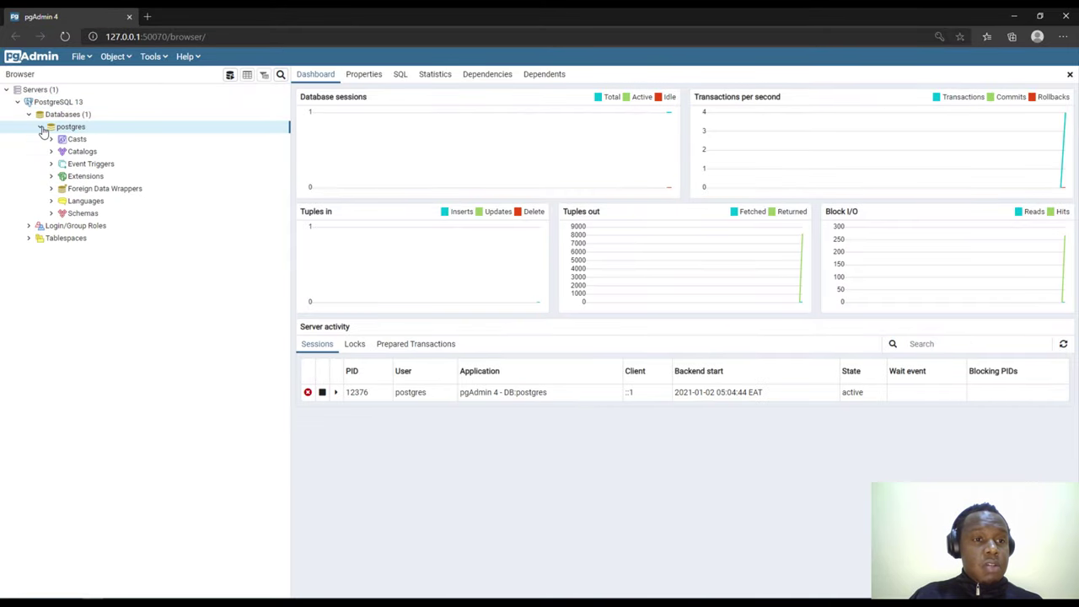
left_click(46, 126)
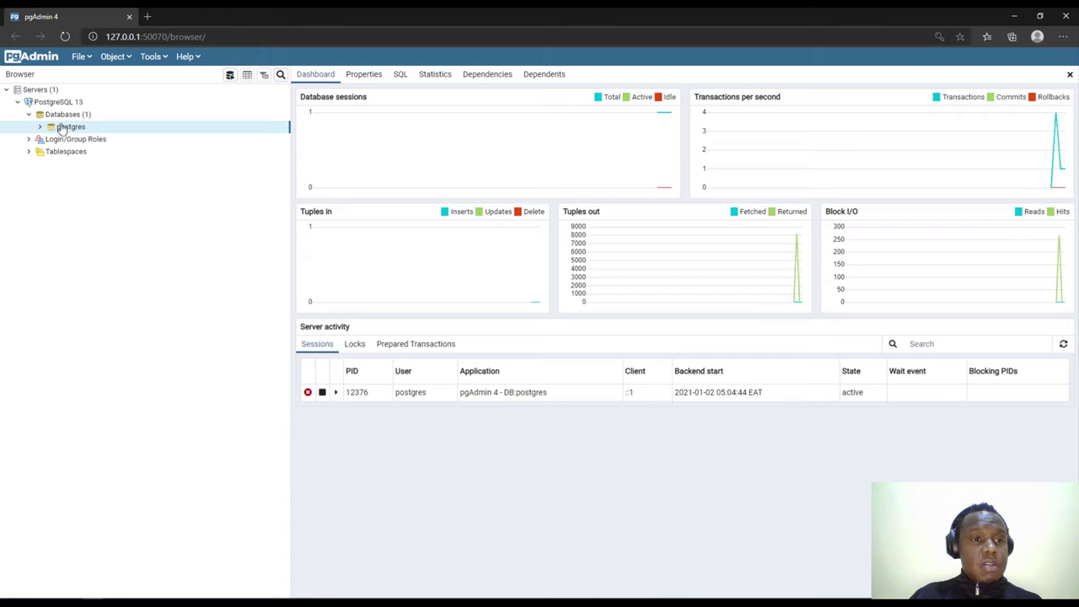
left_click(44, 127)
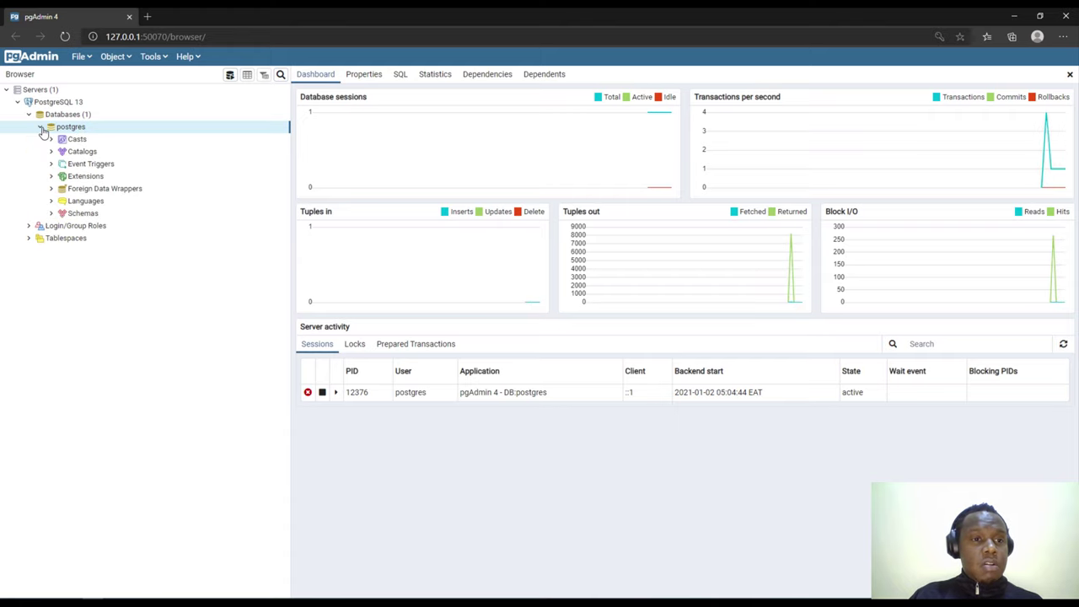
left_click(44, 127)
Try to create a database named gis_db on the PostgreSQL 13 server, with postgres as owner
left_click(61, 114)
right_click(63, 114)
mouse_move(118, 130)
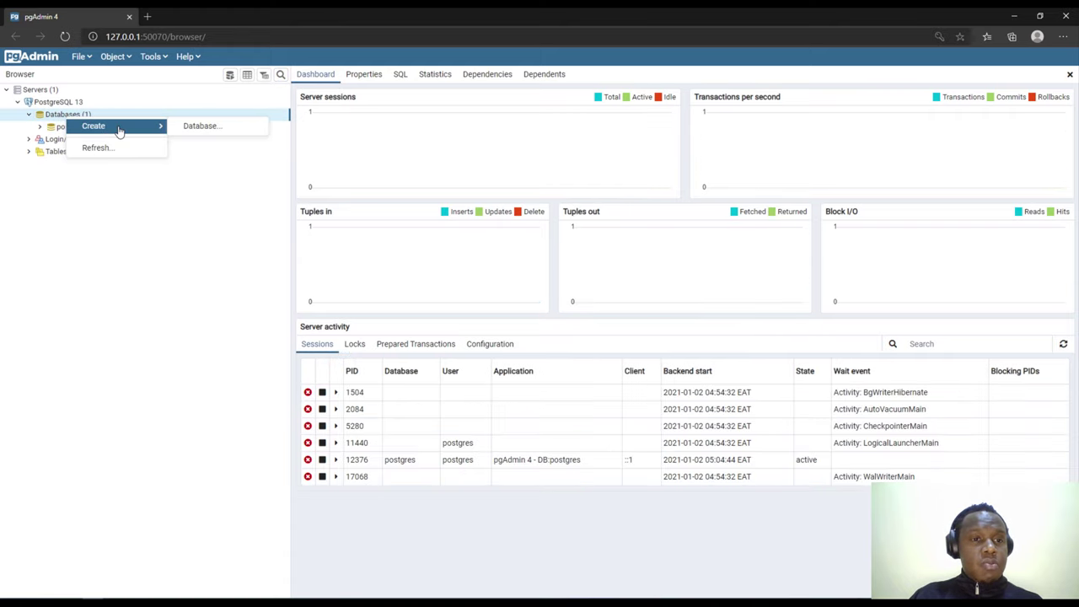
left_click(192, 126)
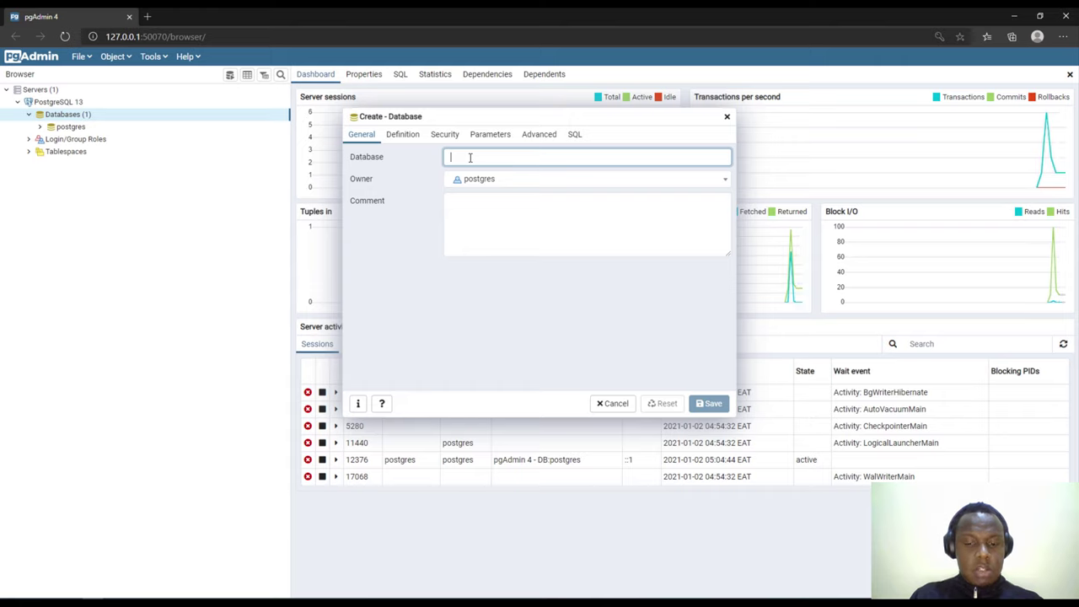
type("gis_")
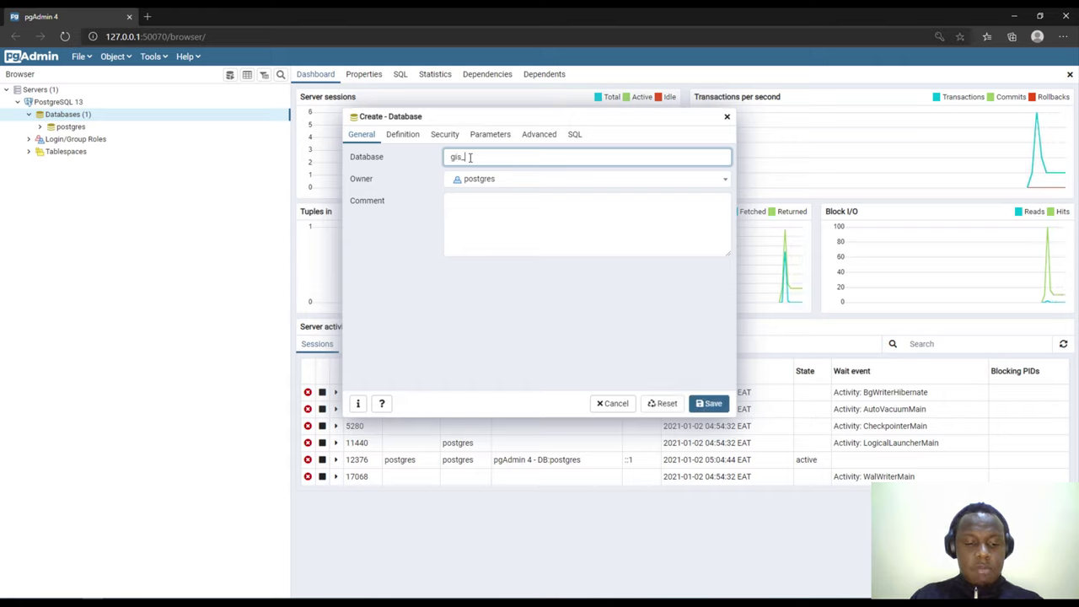
type("d")
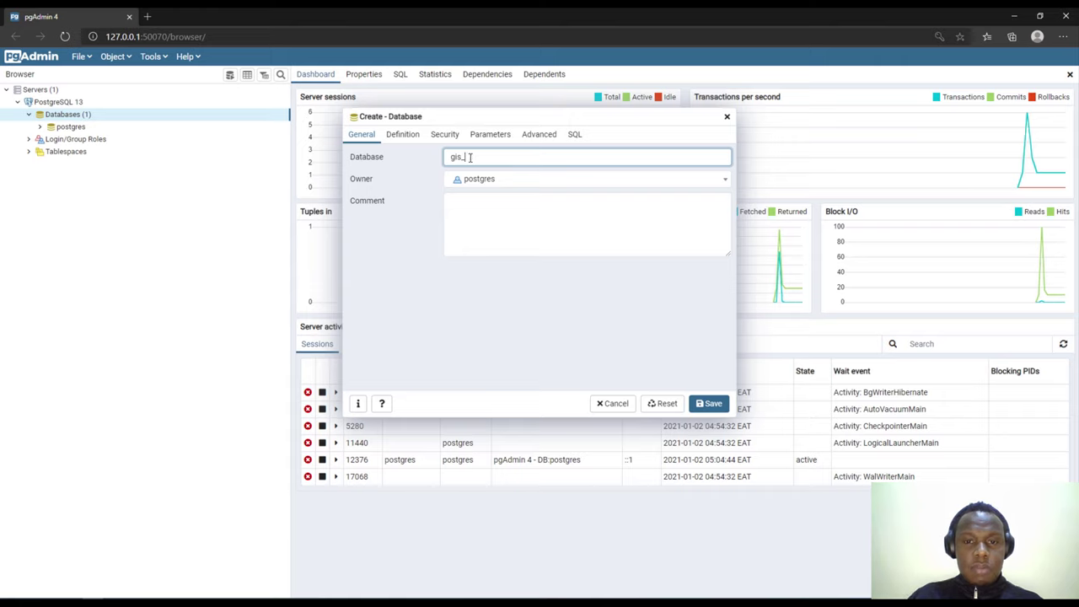
type("b")
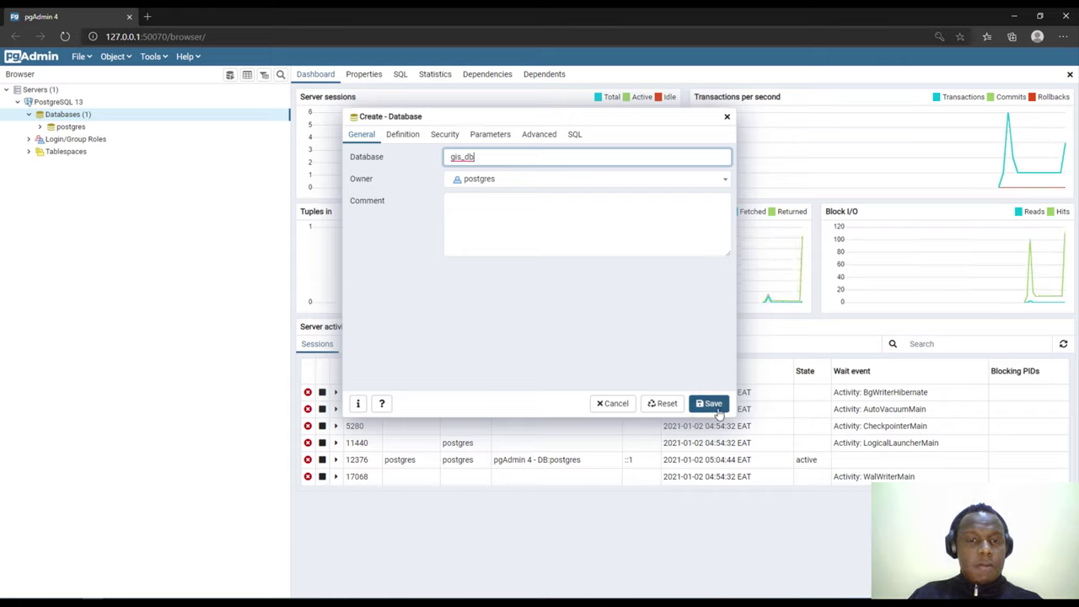
key("Return")
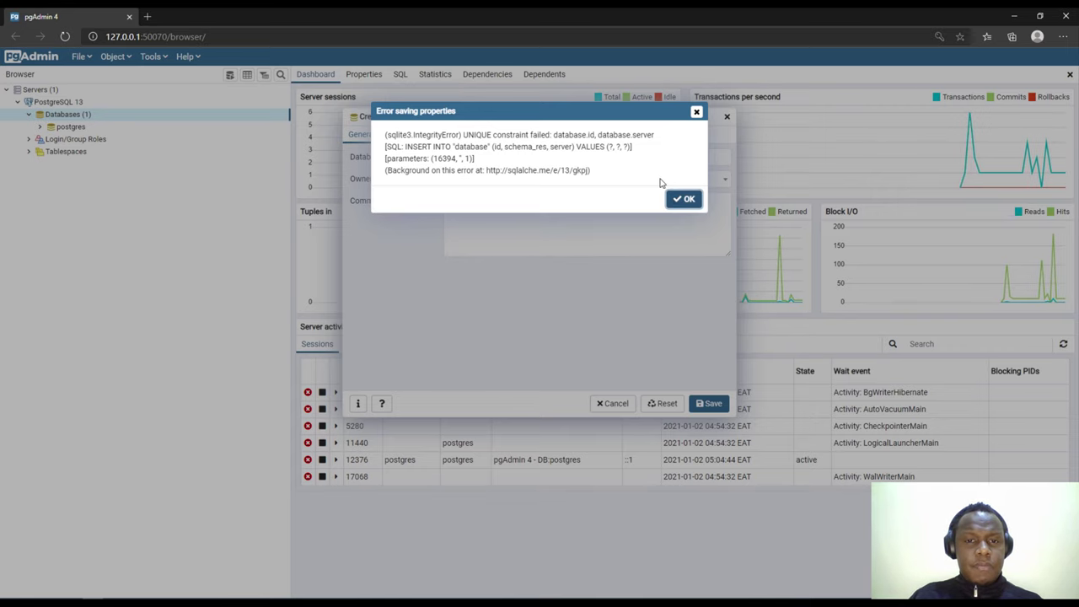
left_click(686, 199)
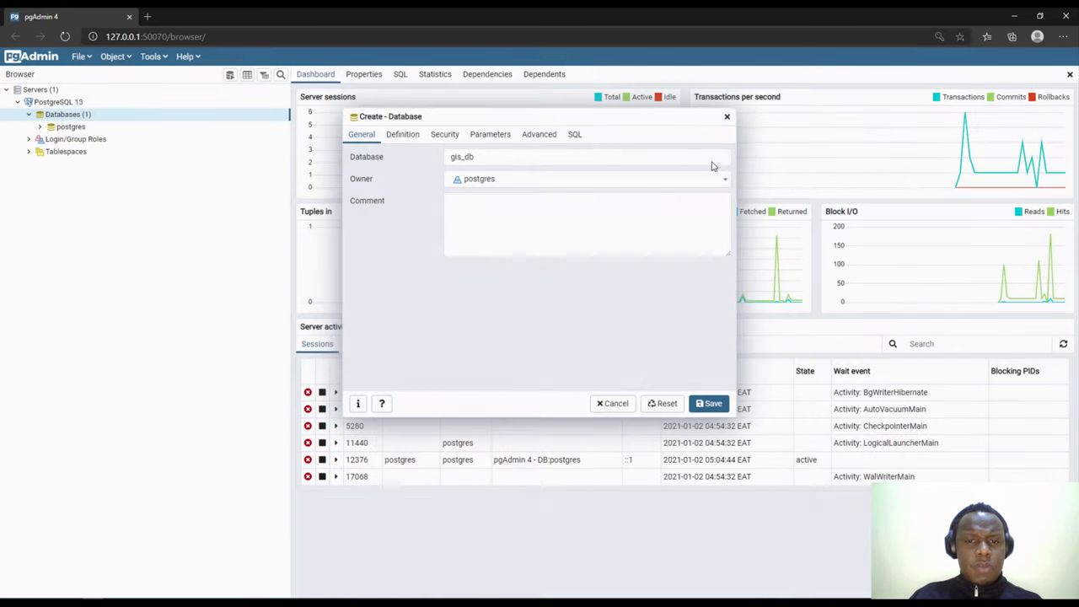
Change the new database's name to geo_db and save it
left_click(483, 159)
key("BackSpace")
key("BackSpace")
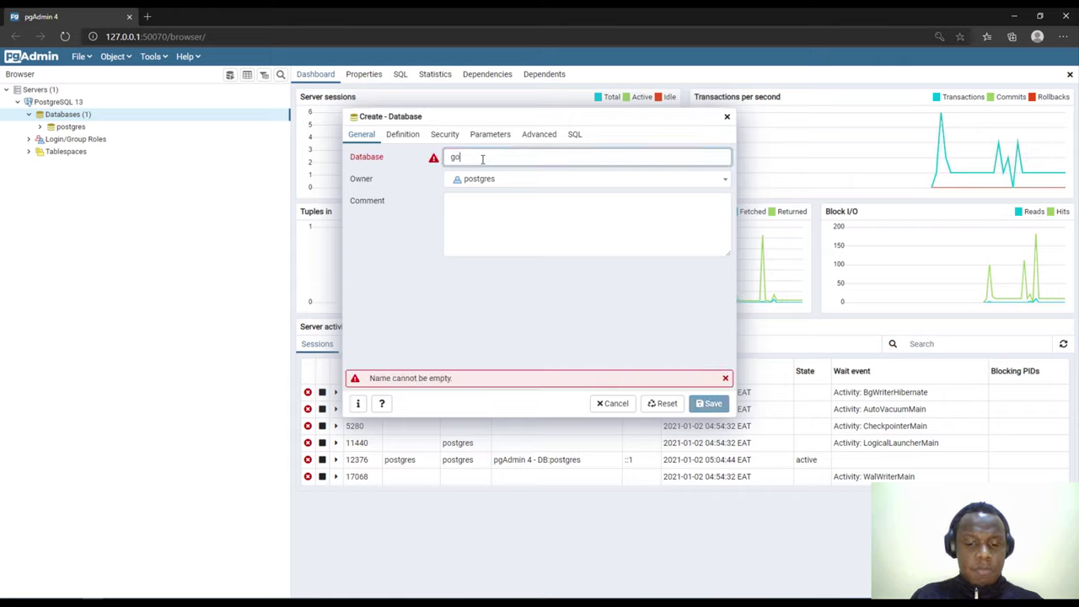
key("BackSpace")
type("eo")
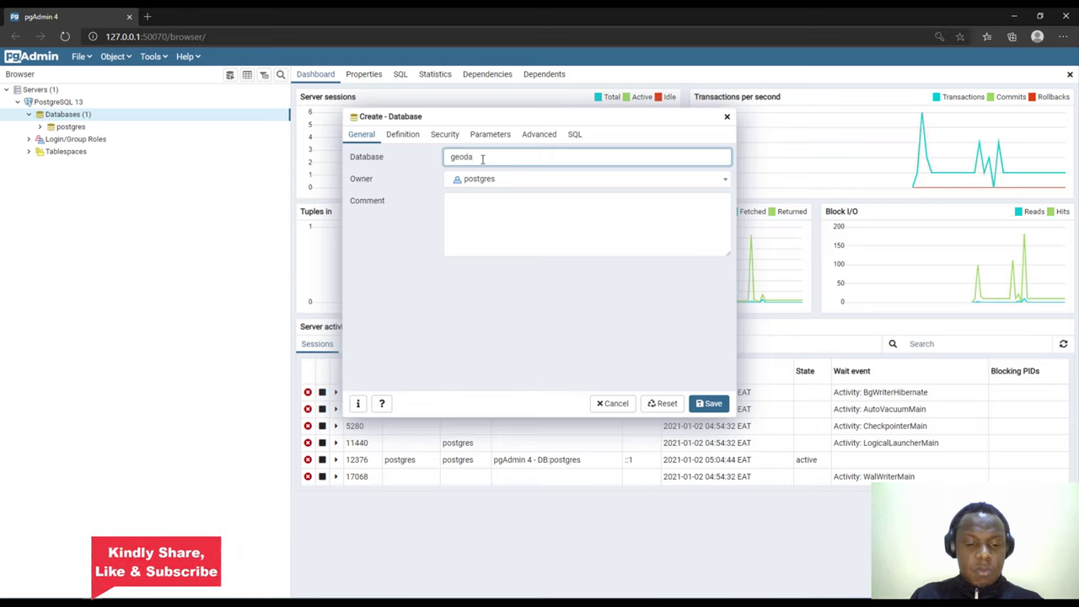
type("_db")
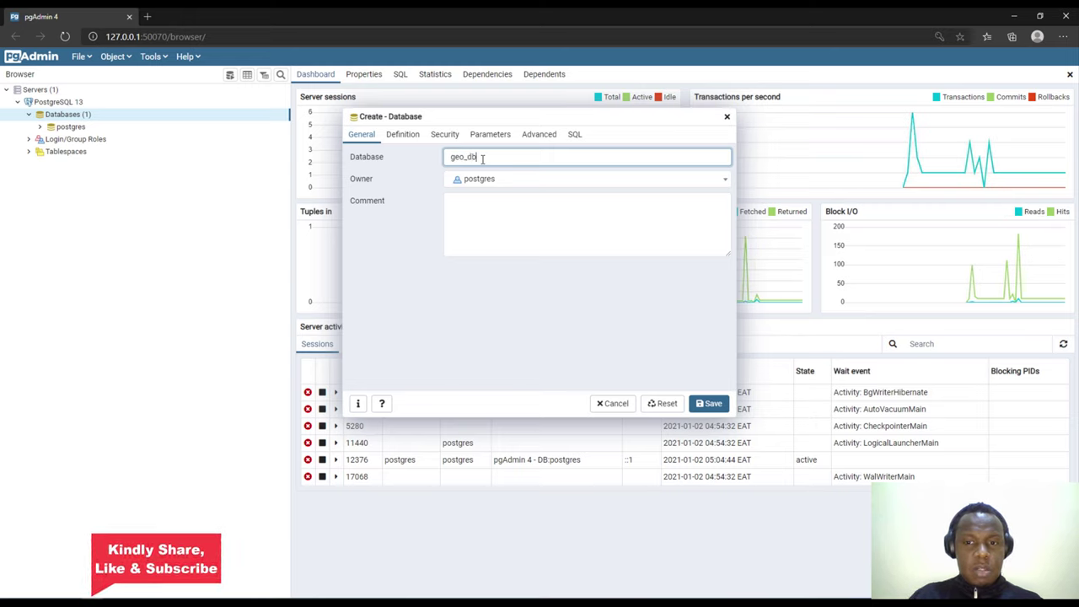
left_click(711, 403)
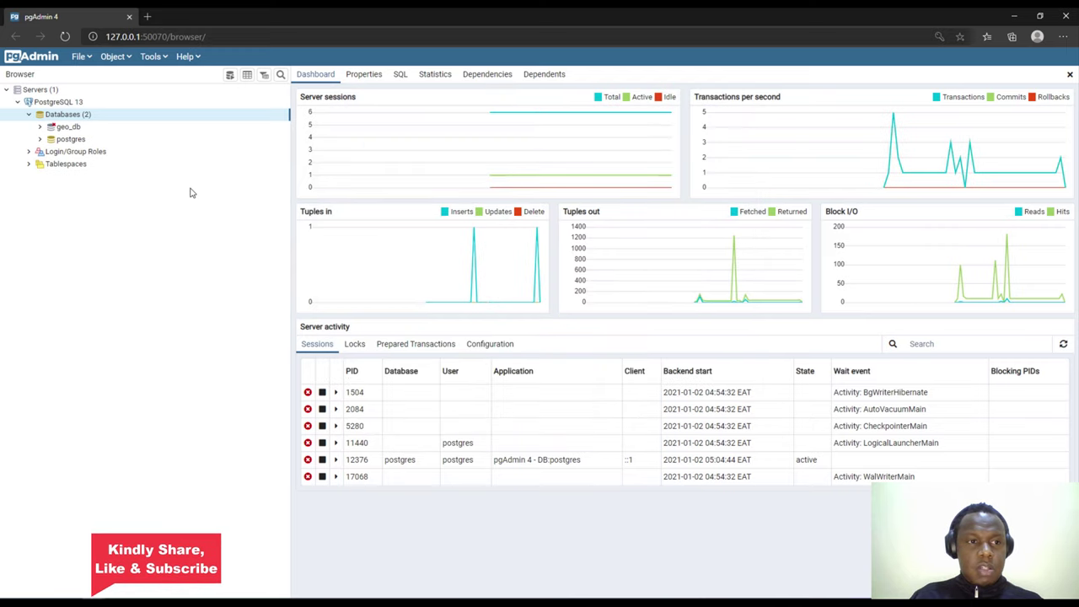
Connect to the geo_db database, look through its object groups, and collapse it
left_click(66, 129)
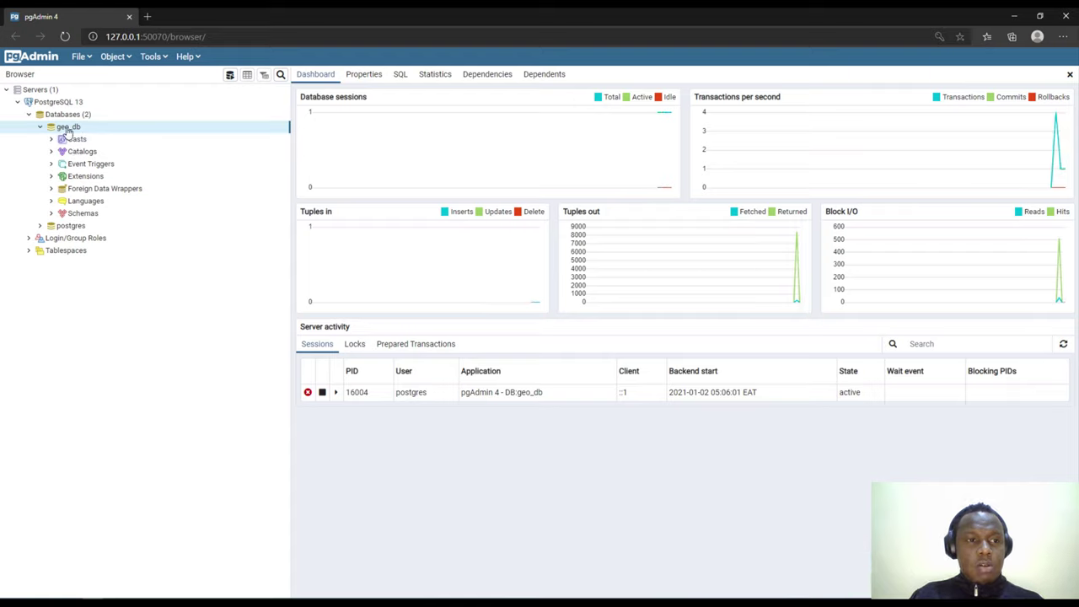
right_click(68, 131)
left_click(40, 126)
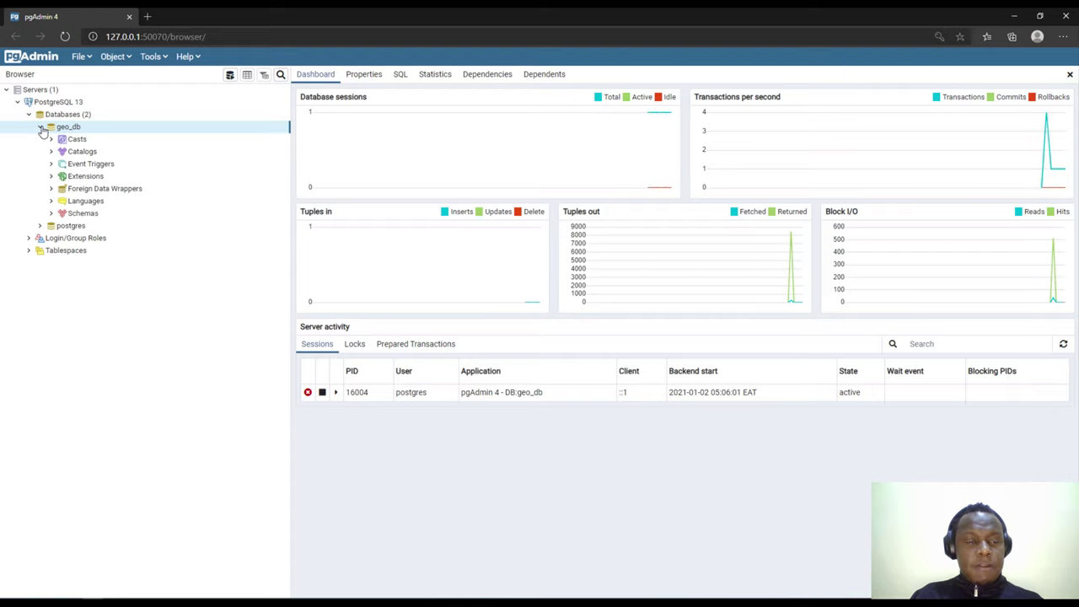
left_click(39, 127)
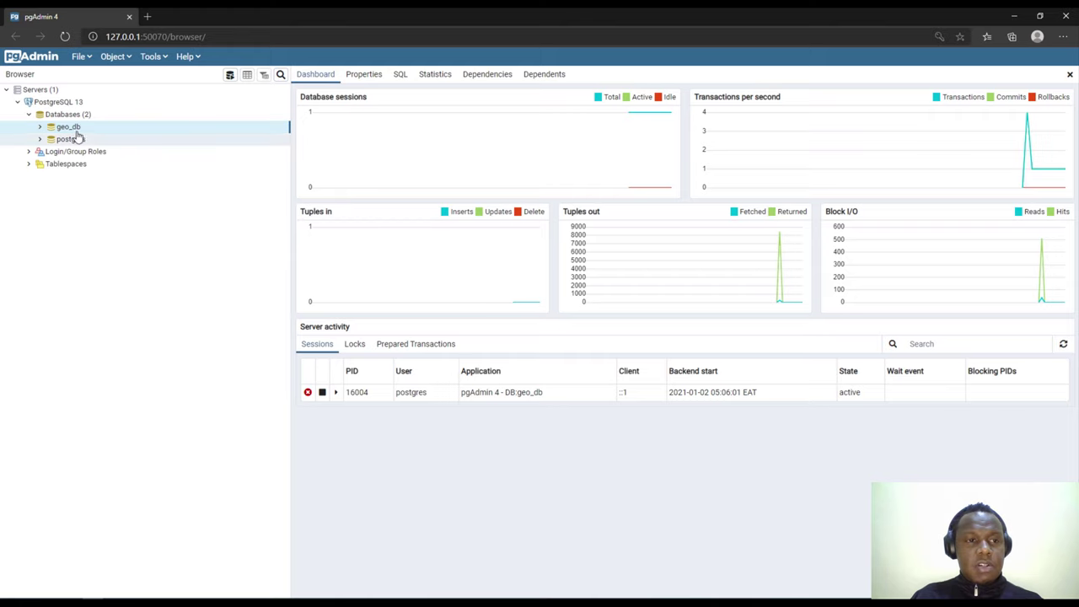
Add the postgis extension to the geo_db database, found with the search term "postgis", and select the database's Extensions group
right_click(76, 133)
mouse_move(102, 140)
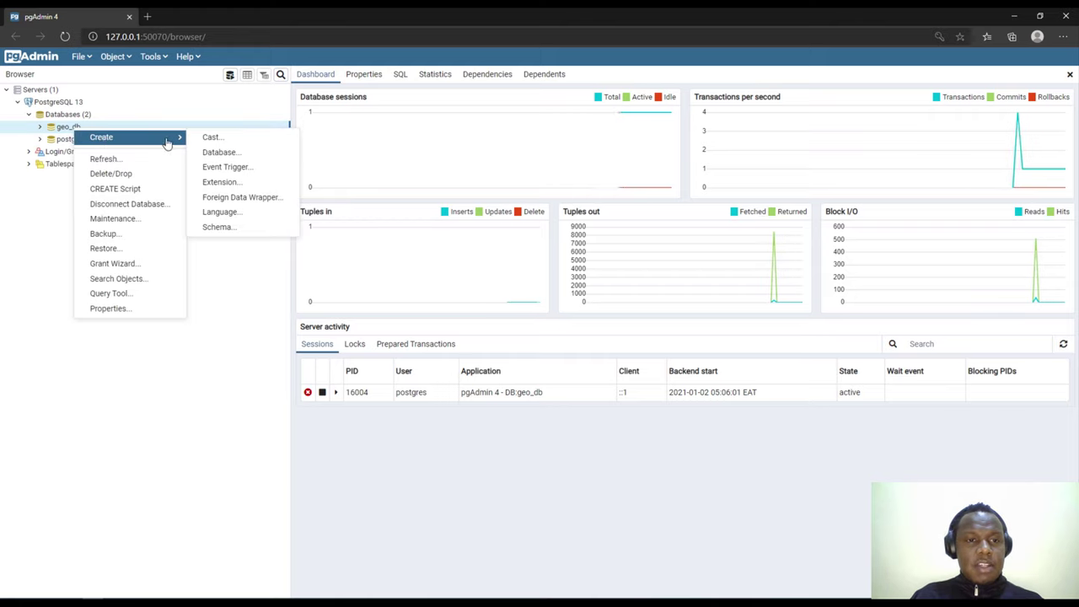
left_click(226, 186)
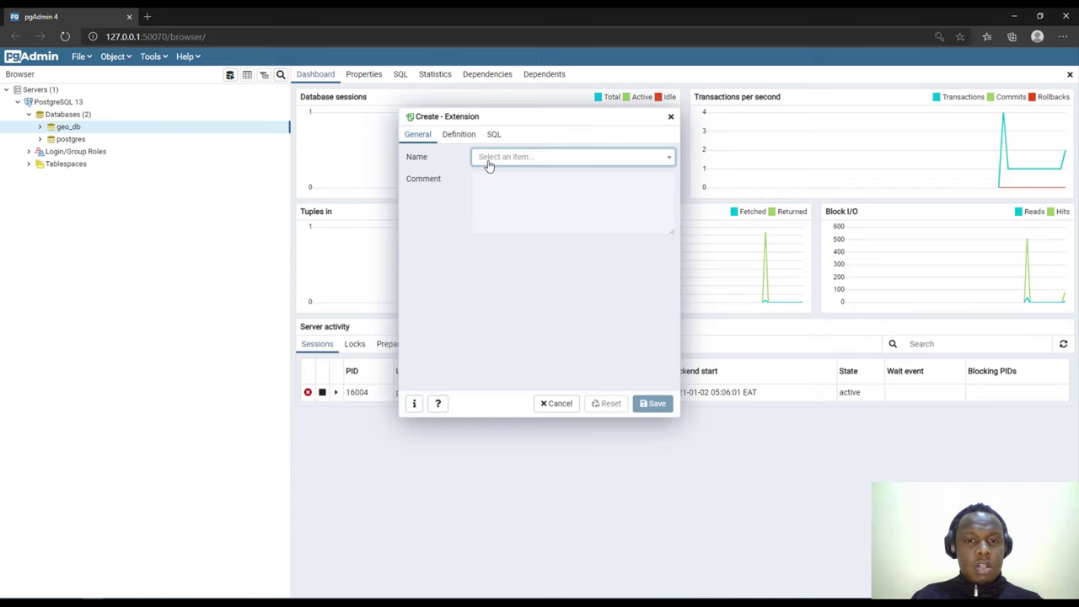
left_click(538, 160)
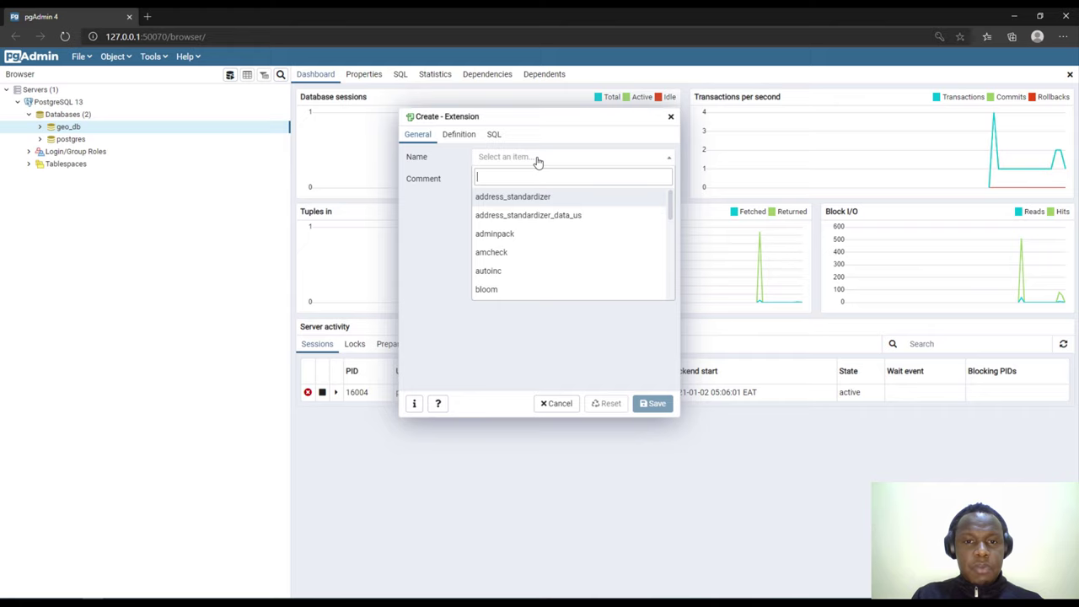
type("post")
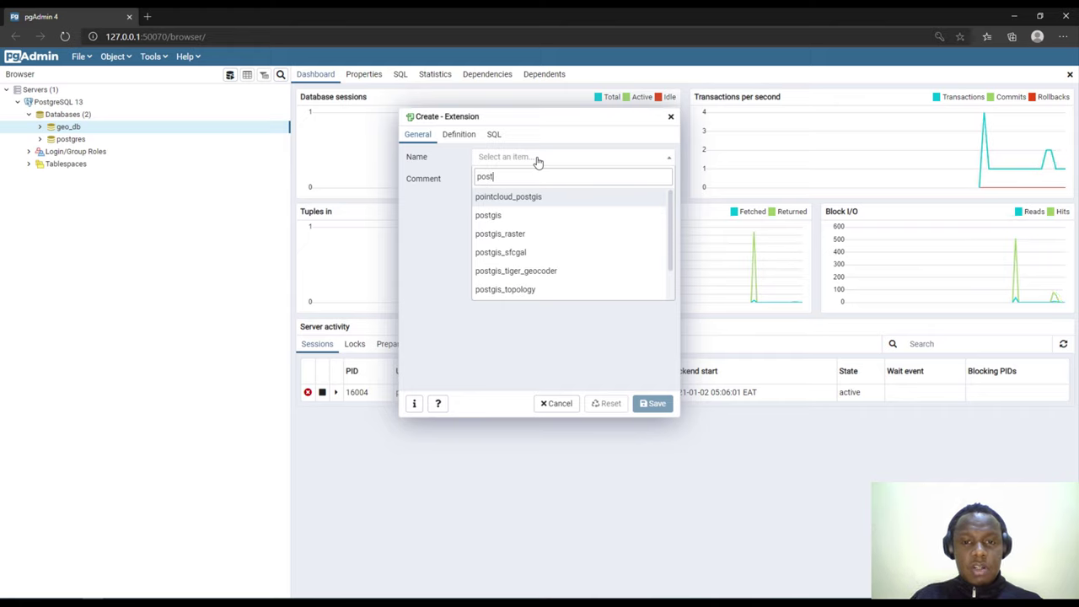
type("gis")
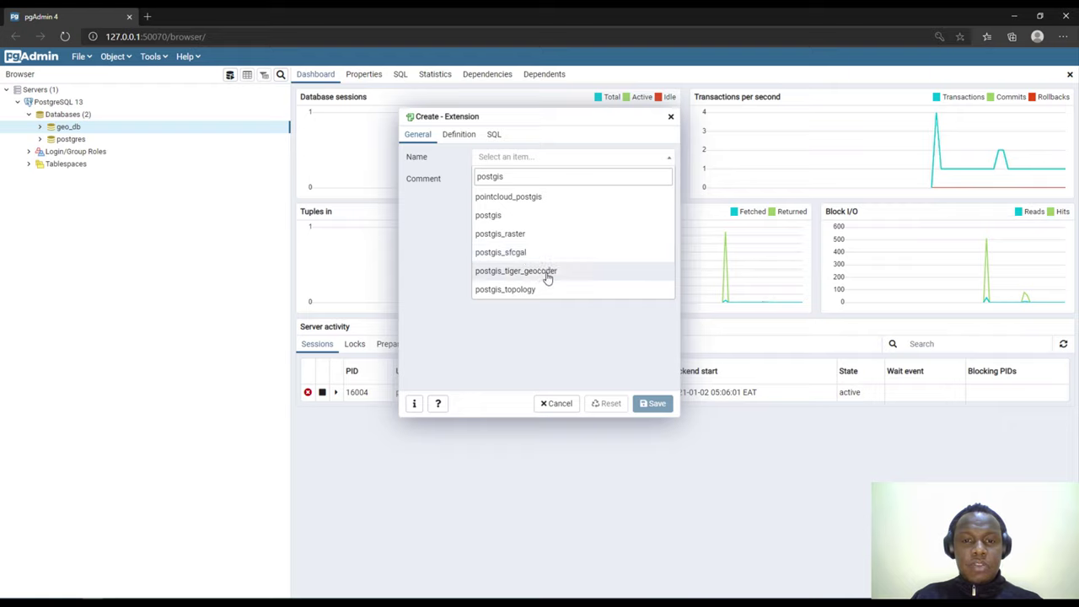
left_click(509, 216)
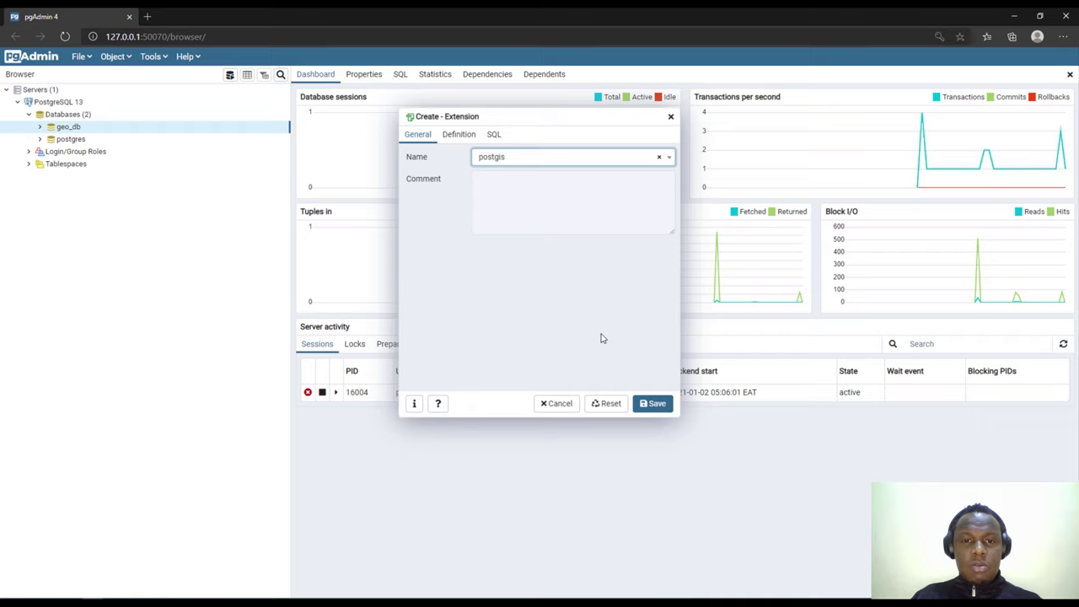
left_click(651, 403)
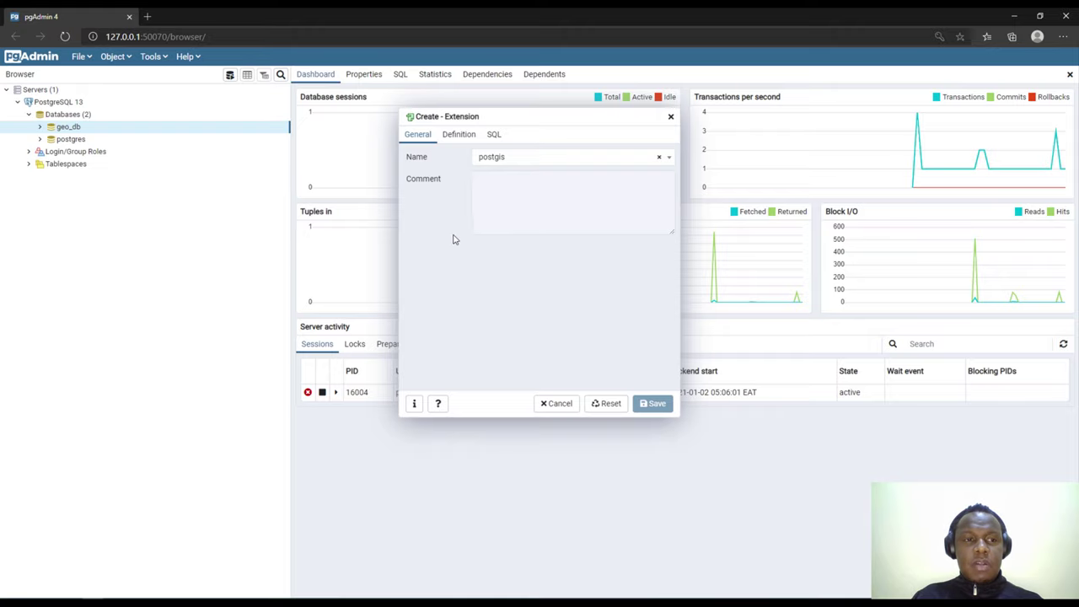
left_click(41, 127)
left_click(59, 176)
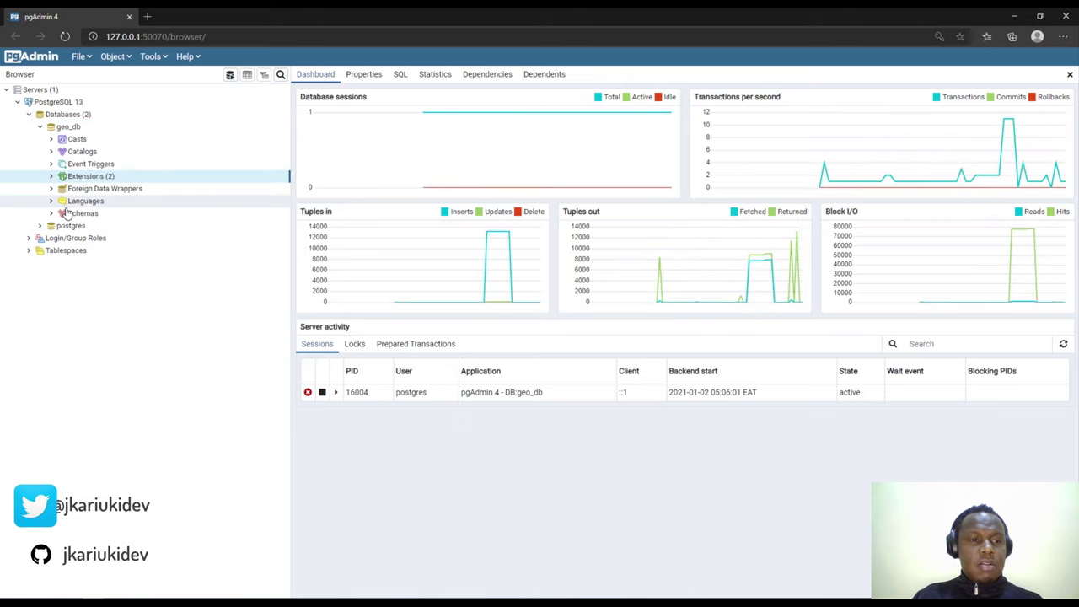
View all rows of the spatial_ref_sys table in geo_db's public schema, enlarging the data output area to look through them
left_click(52, 213)
left_click(63, 226)
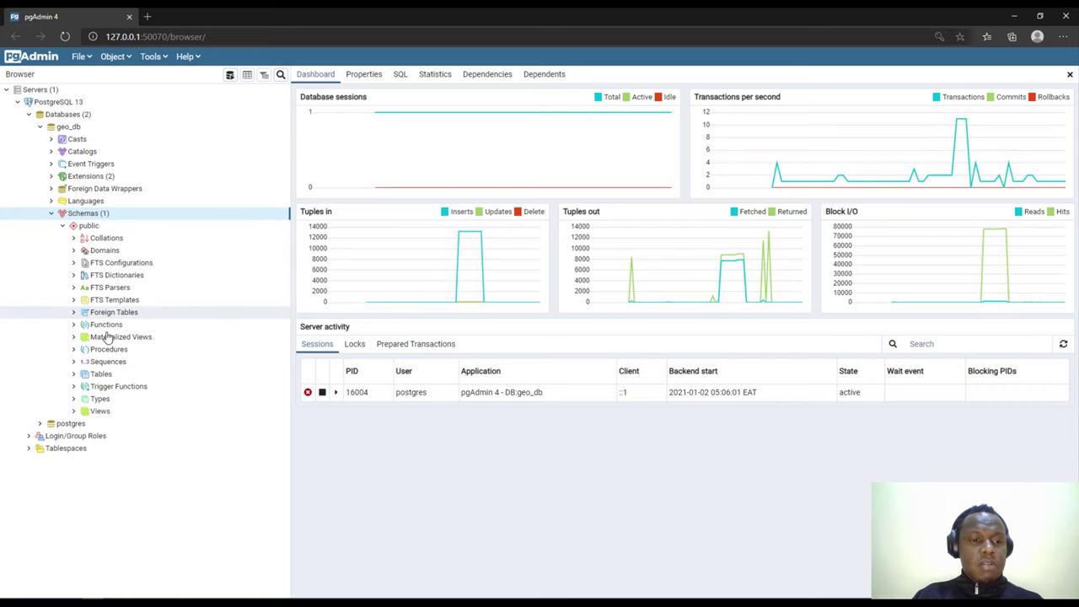
left_click(79, 376)
left_click(85, 386)
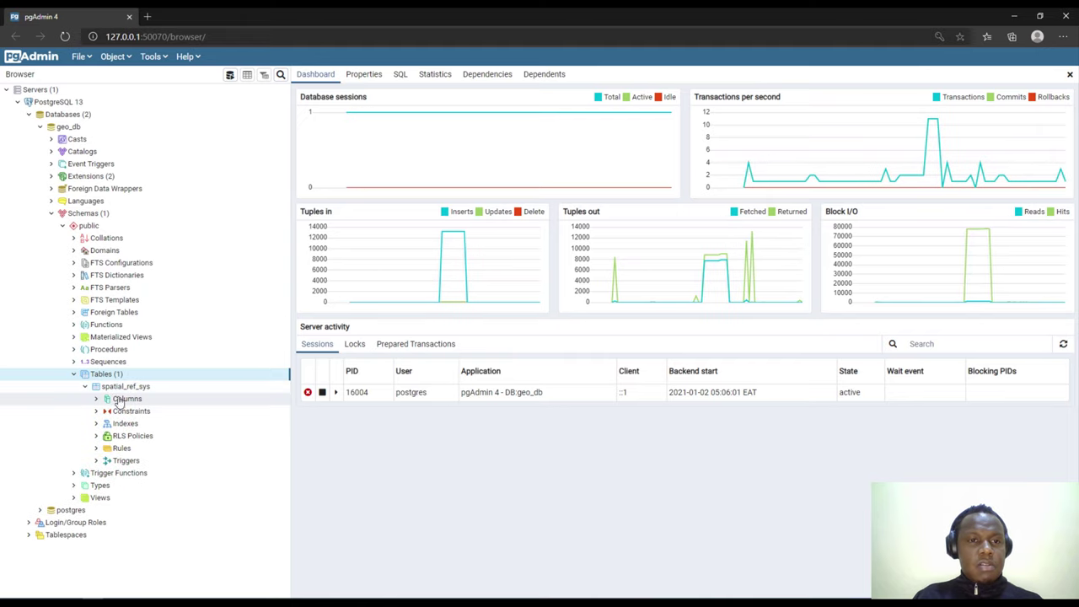
left_click(123, 388)
left_click(247, 75)
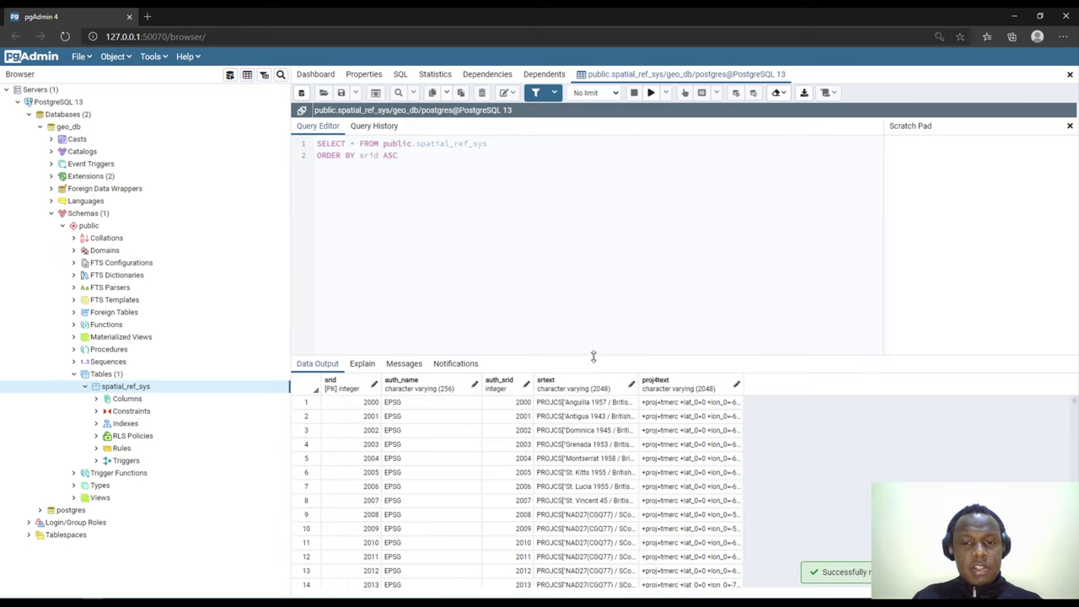
left_click_drag(607, 354, 567, 244)
scroll(624, 462, "down", 6)
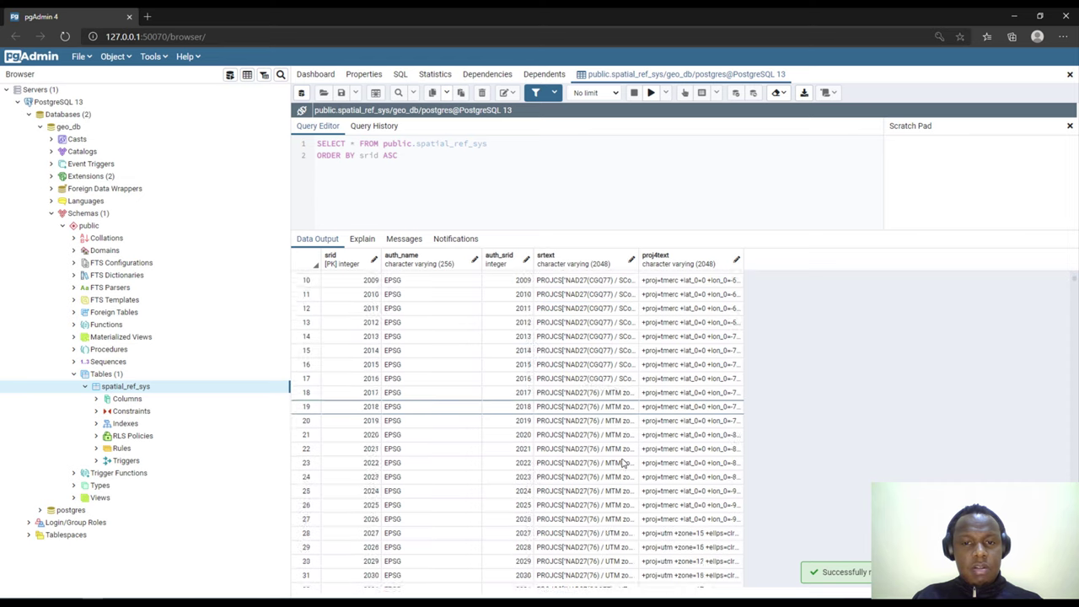
scroll(624, 462, "up", 6)
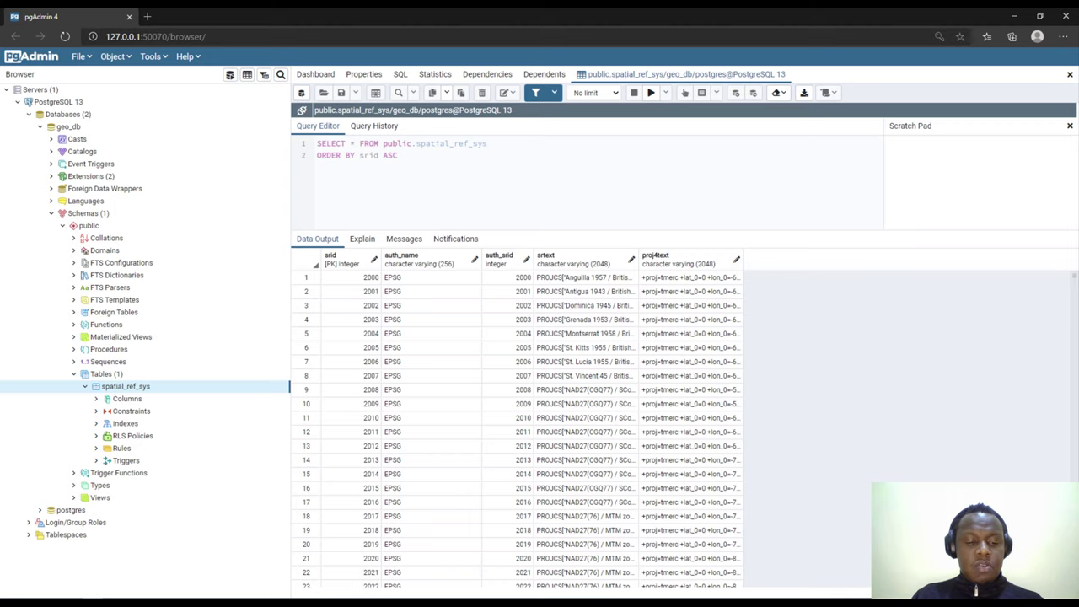
Open SQL Shell (psql) and log in with the default server, database, port and username, entering the postgres account password
key("super")
type("psql")
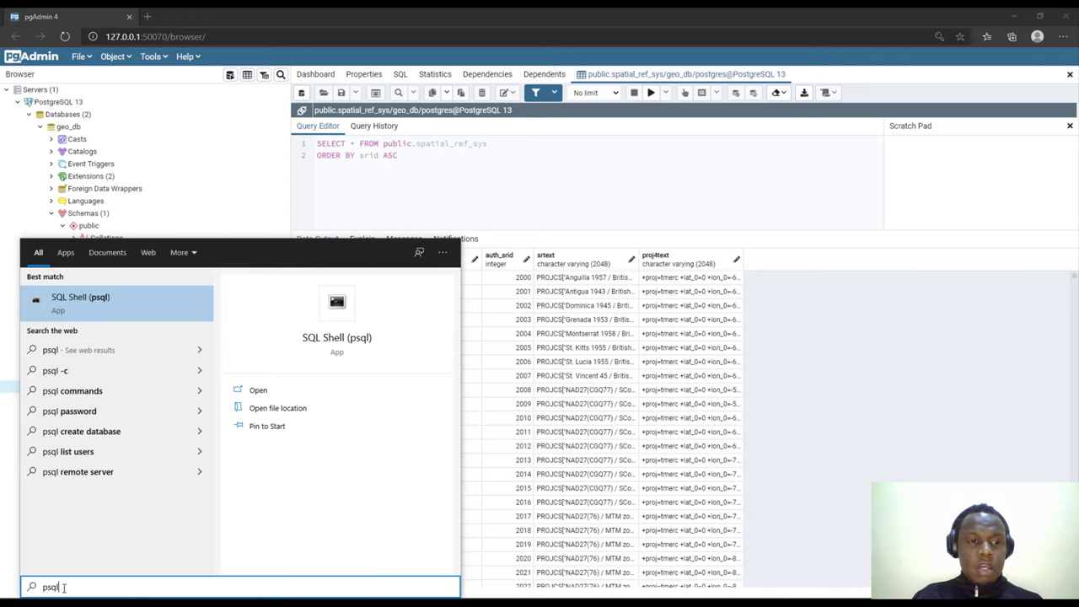
left_click(90, 307)
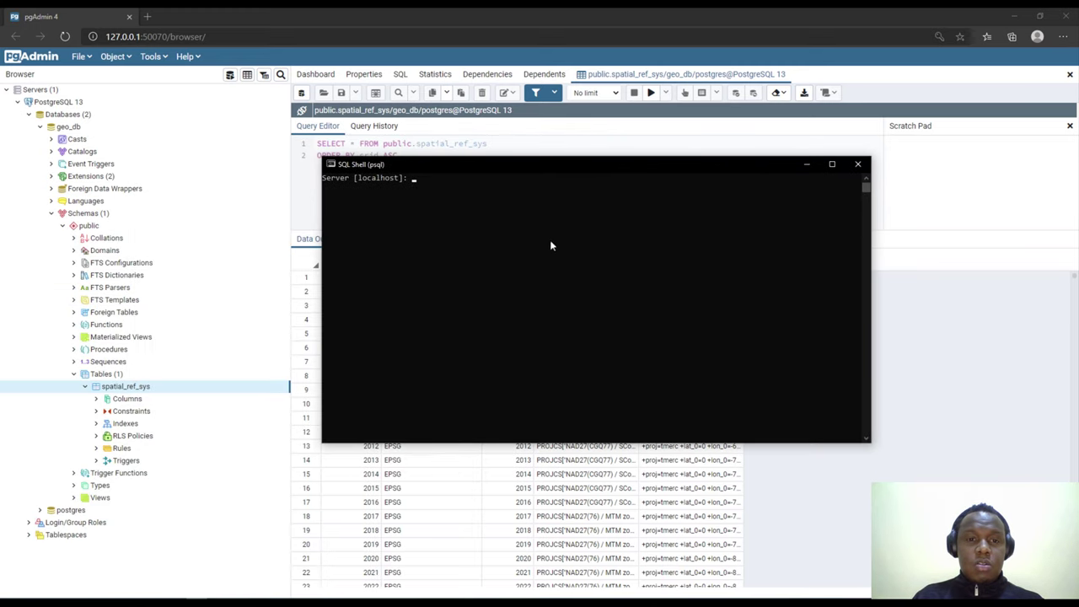
key("Return")
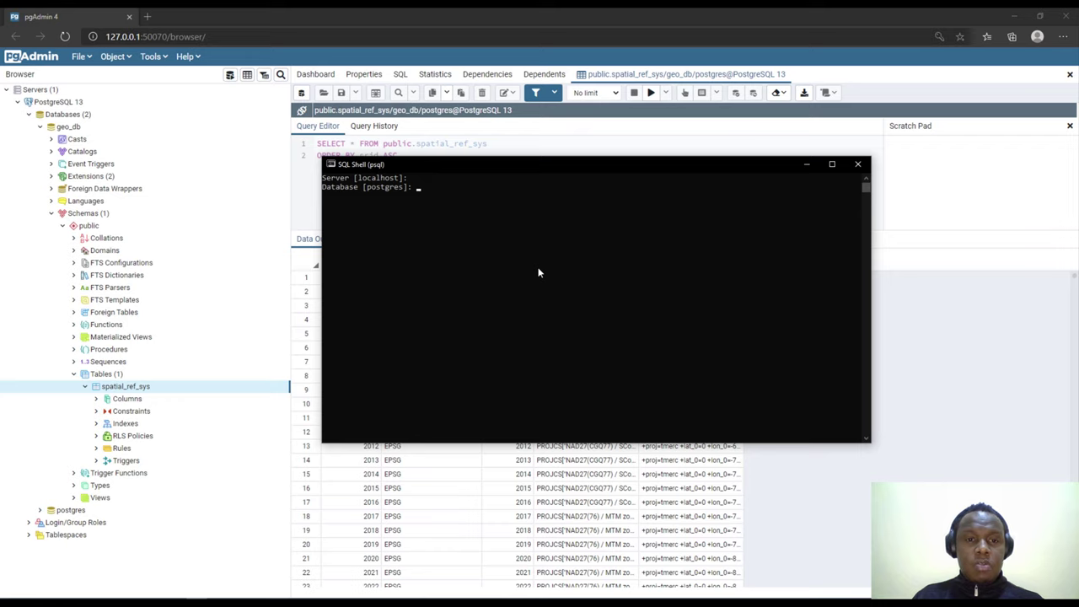
key("Return")
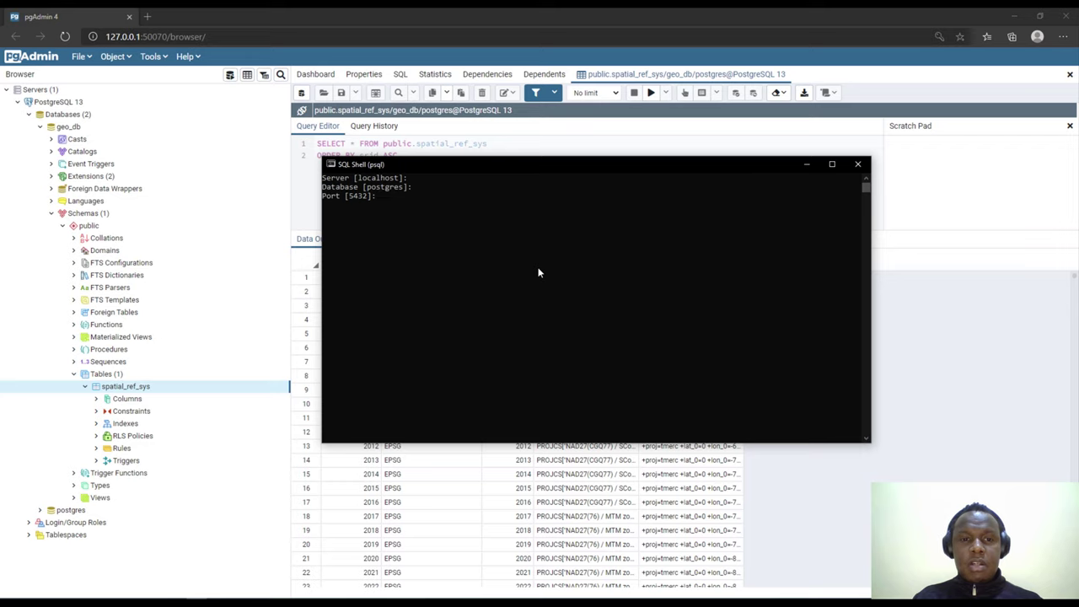
key("Return")
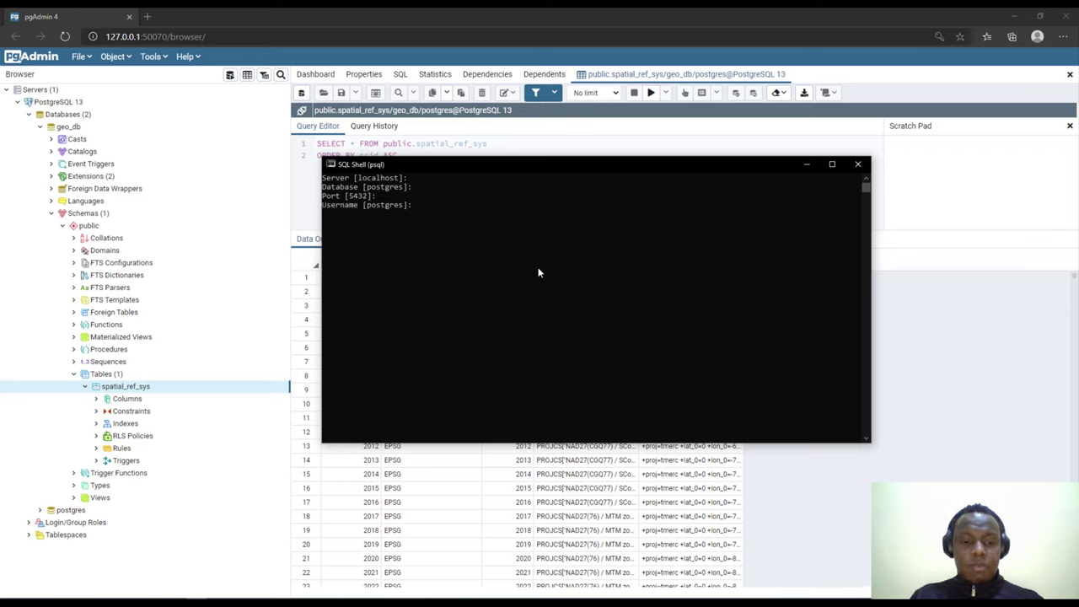
key("Return")
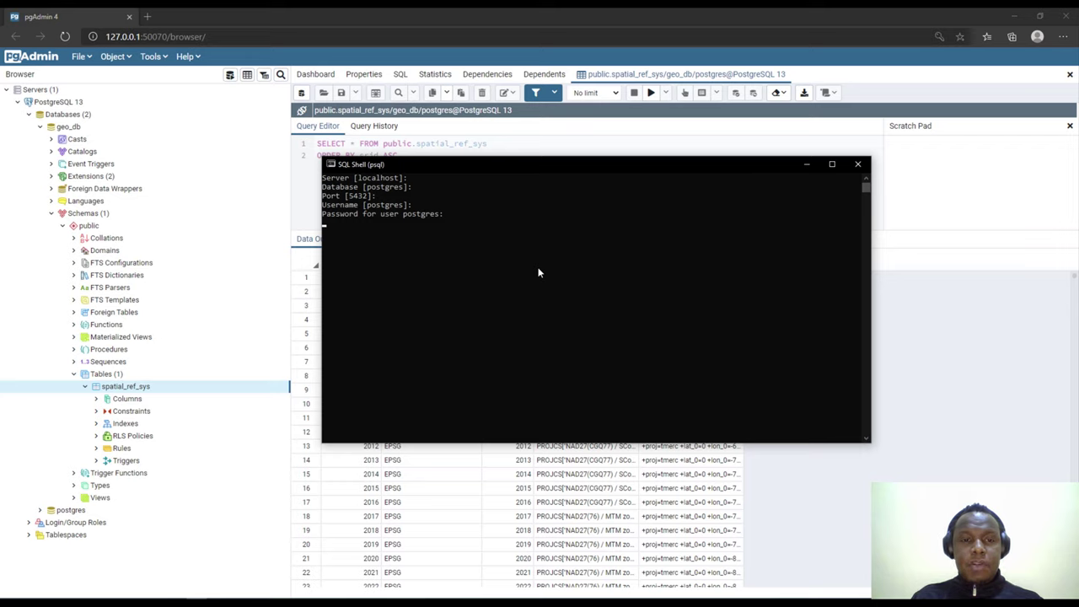
key("Return")
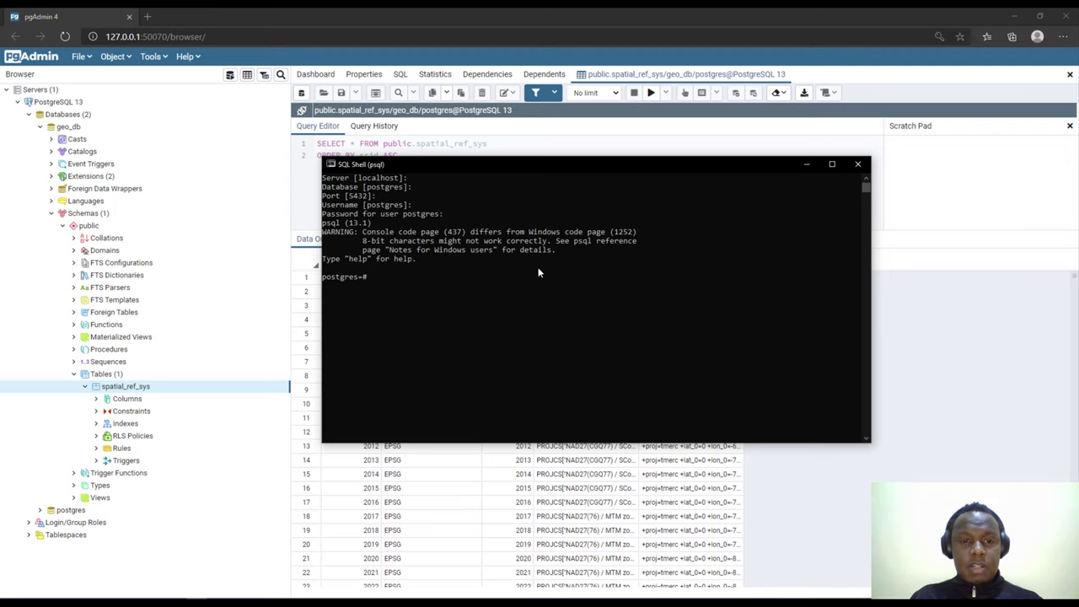
type("reate")
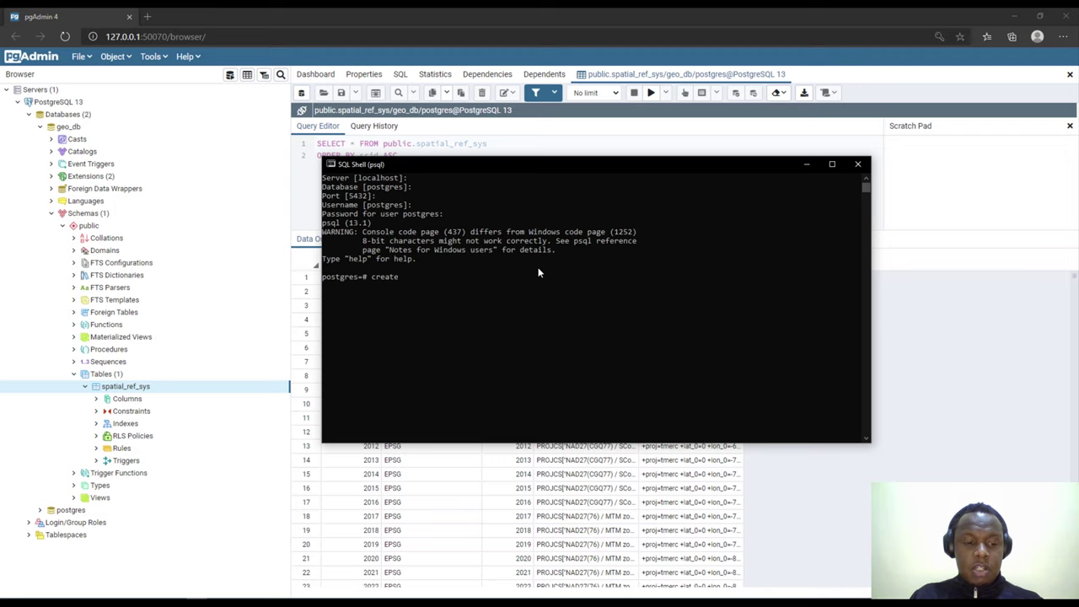
key("BackSpace")
key("BackSpace")
key("BackSpace")
key("BackSpace")
key("BackSpace")
key("BackSpace")
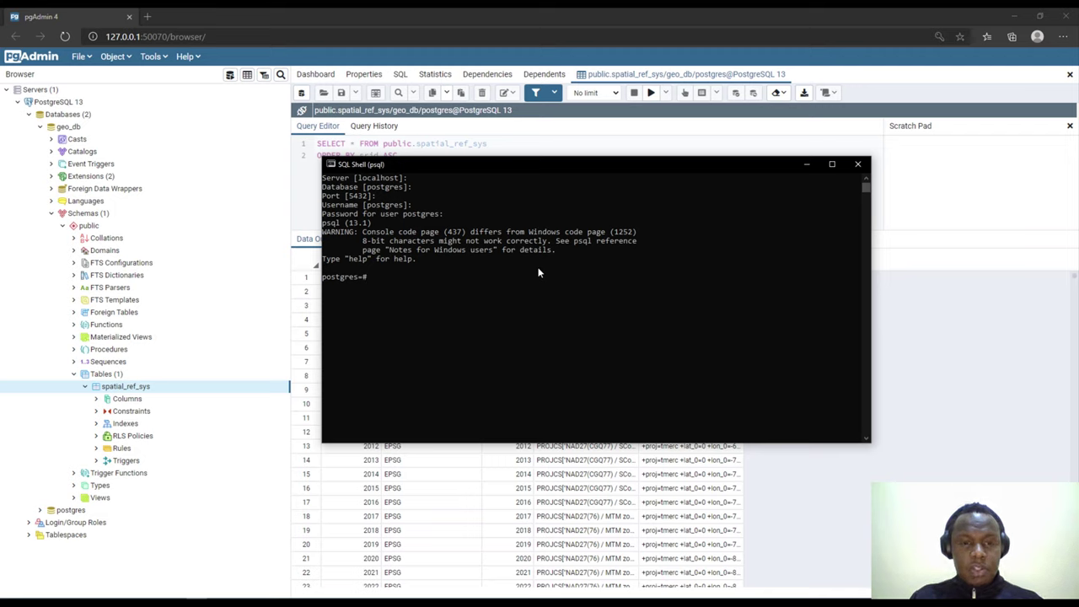
Create a database named geo_db1 with the SQL statement CREATE DATABASE geo_db1;
type("CREATE ")
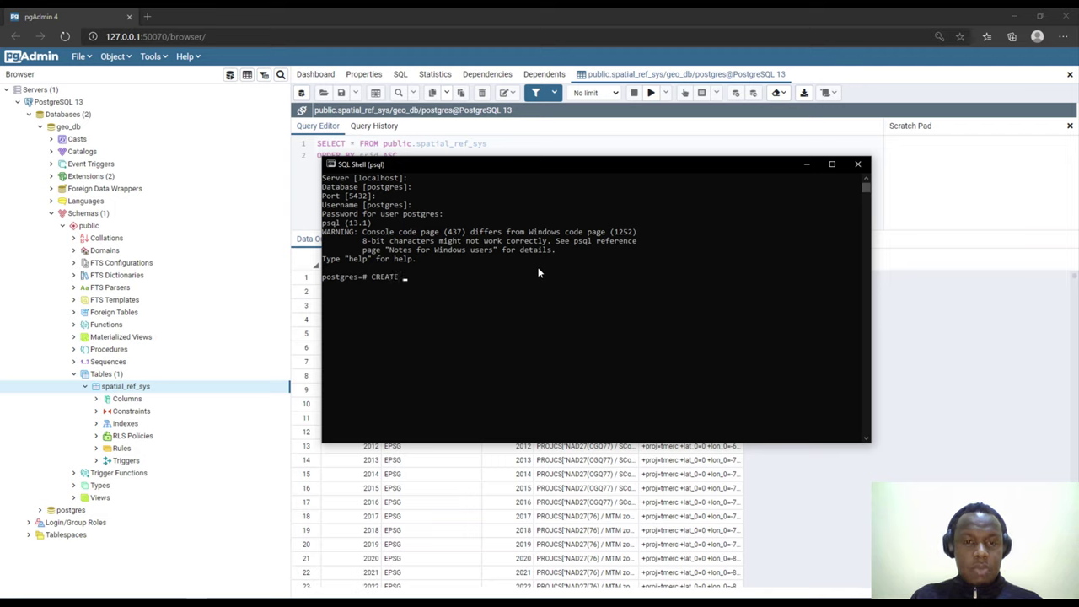
type("DATABASE")
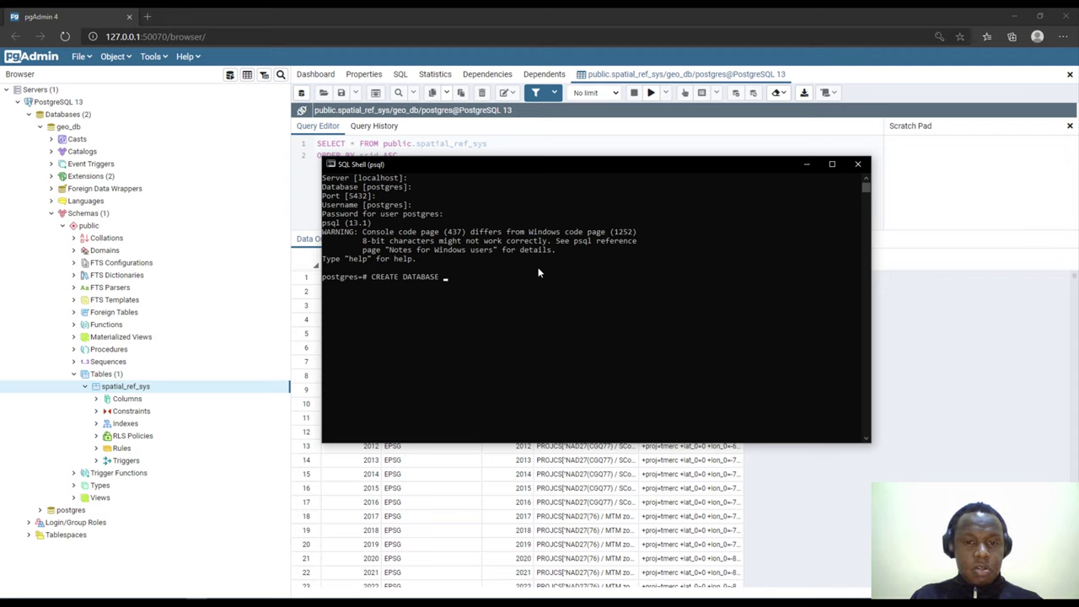
type("goe")
key("BackSpace")
key("BackSpace")
type("eo")
key("BackSpace")
key("BackSpace")
type("eo")
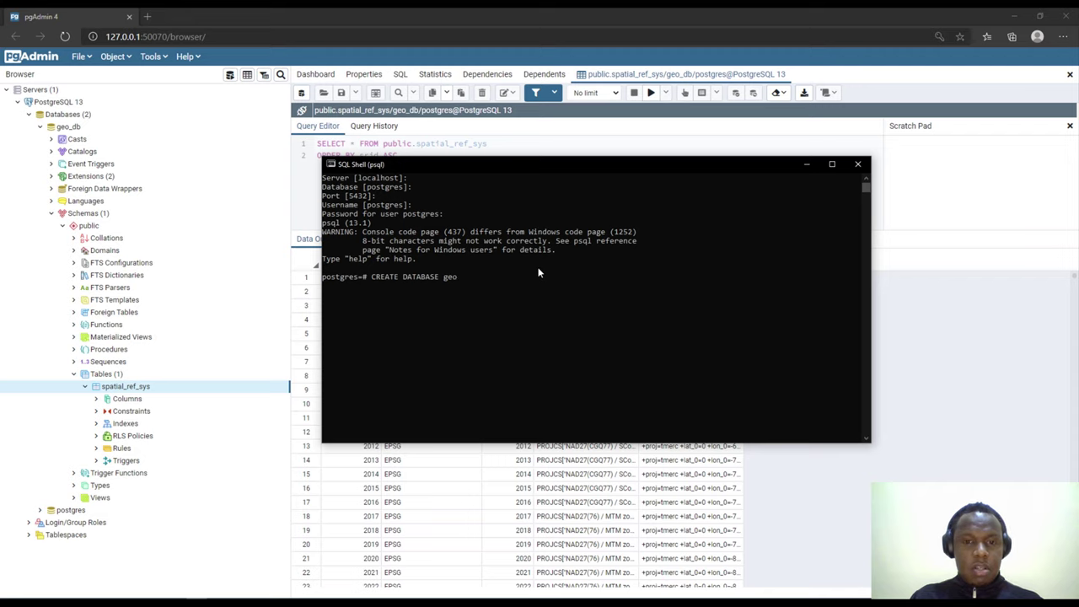
type("_db1")
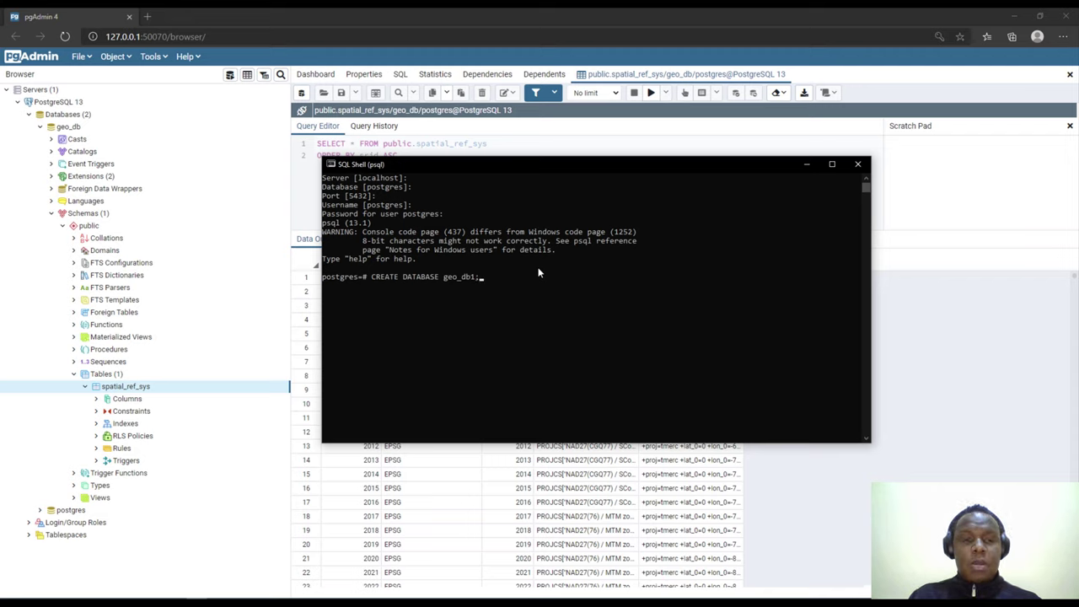
type(";")
key("Return")
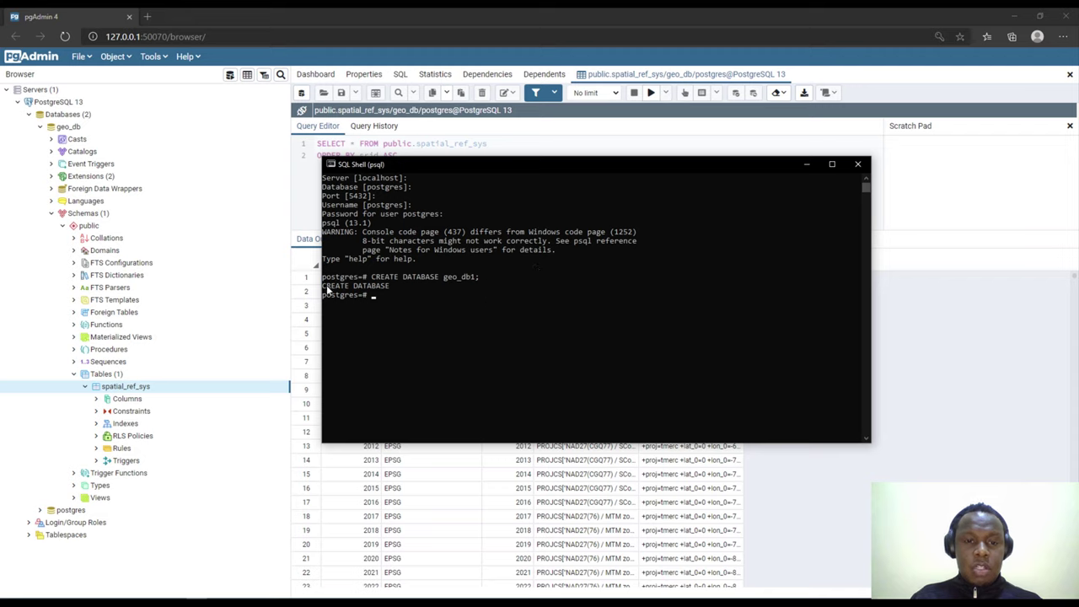
List all databases on the server with \l and examine the geo_db, geo_db1 and gis_db entries
mouse_move(324, 287)
left_mouse_down()
mouse_move(390, 291)
mouse_move(323, 291)
left_mouse_up()
right_click(376, 301)
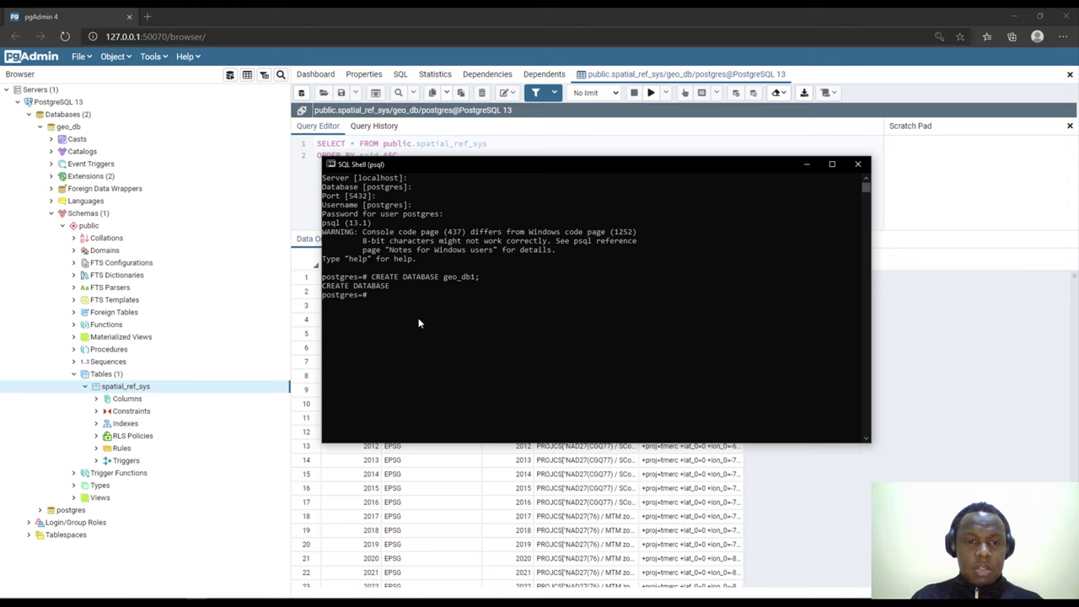
type("\\l")
key("Return")
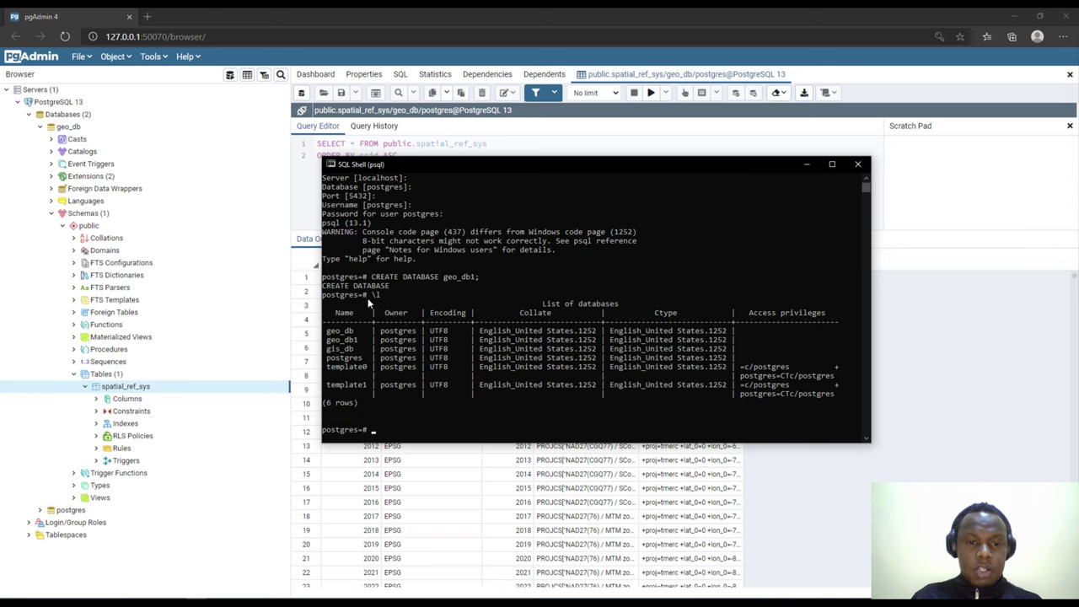
left_click_drag(328, 332, 353, 336)
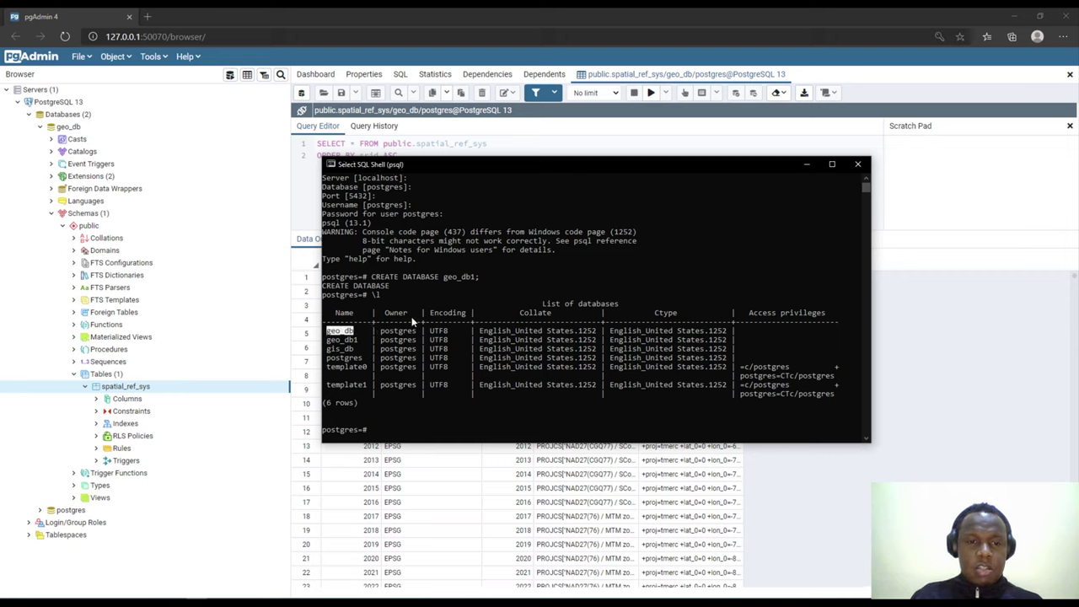
left_click_drag(328, 340, 358, 344)
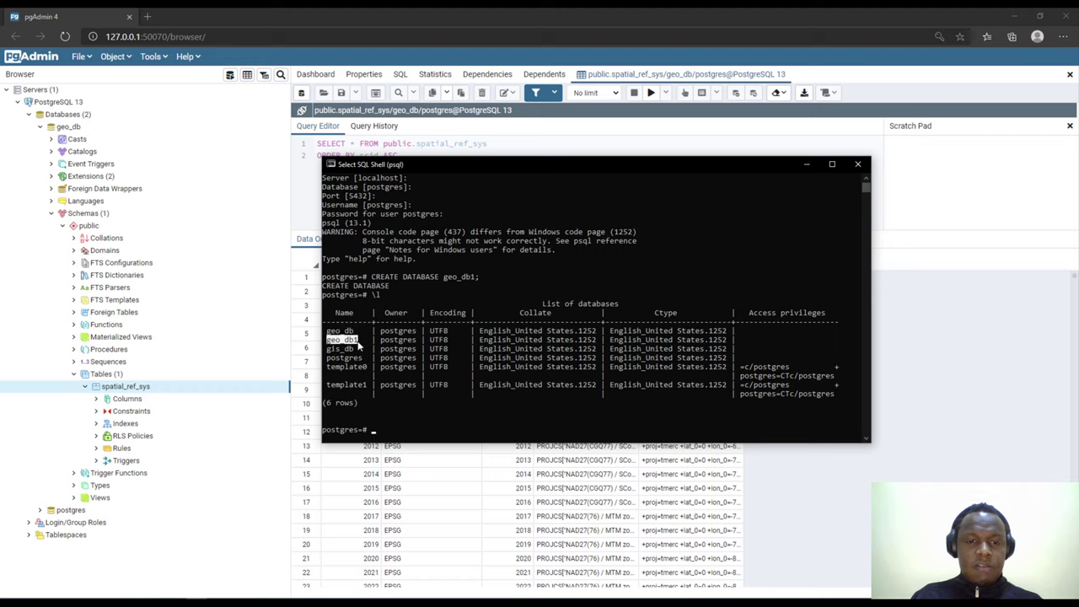
left_click(355, 348)
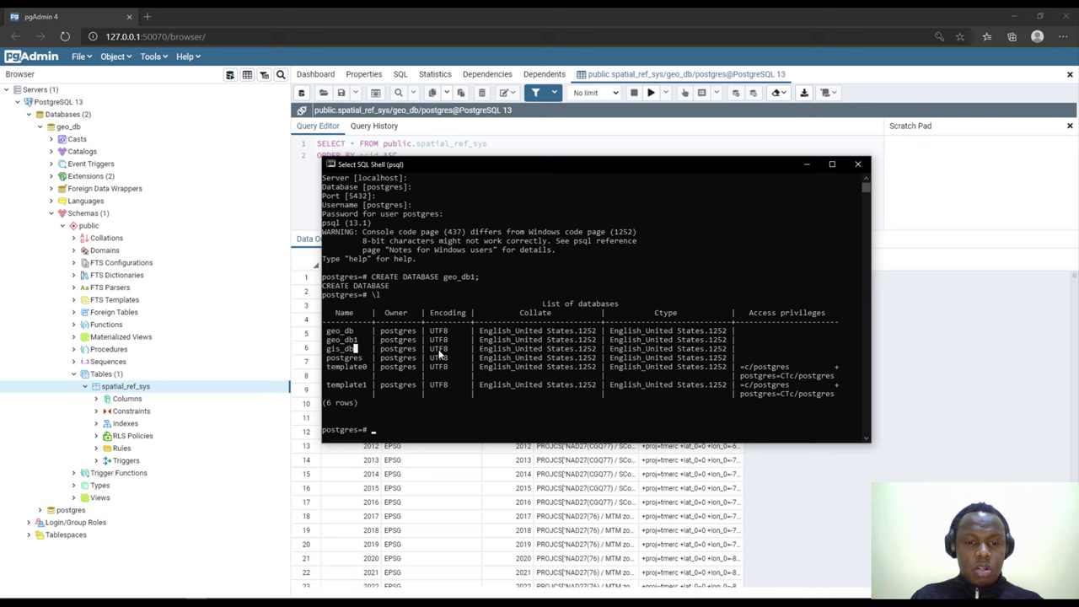
Switch the psql connection to the geo_db1 database with \c geo_db1
type("\\c")
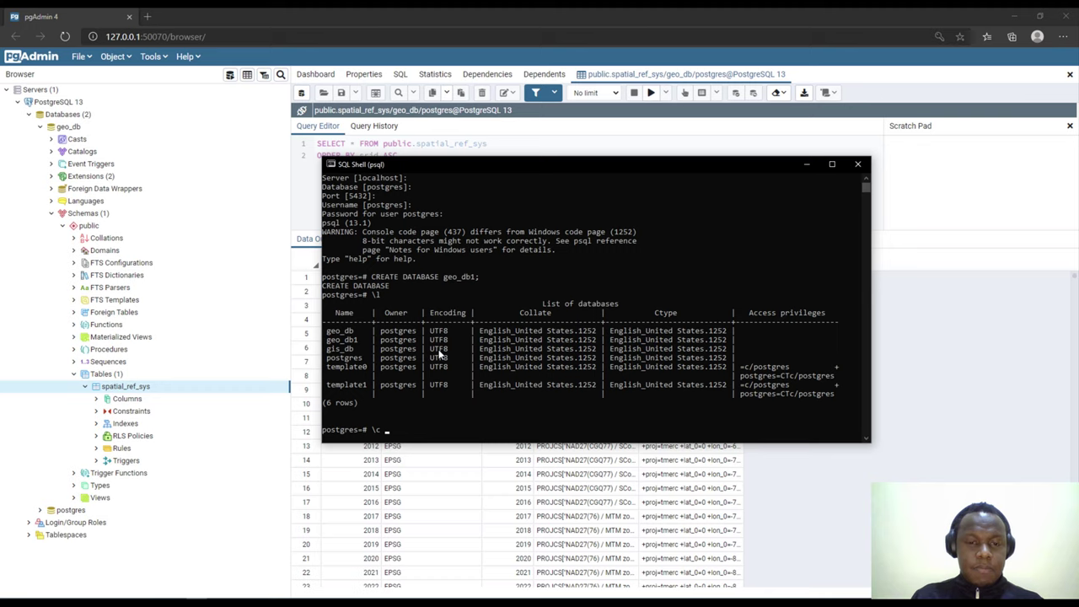
type(" go")
type("o")
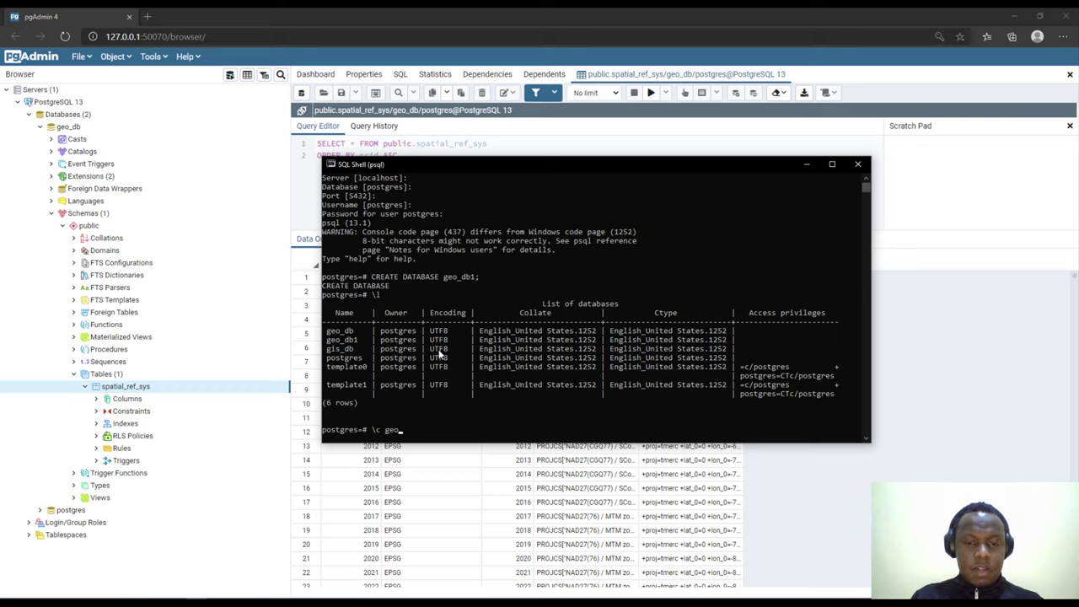
type("_db1")
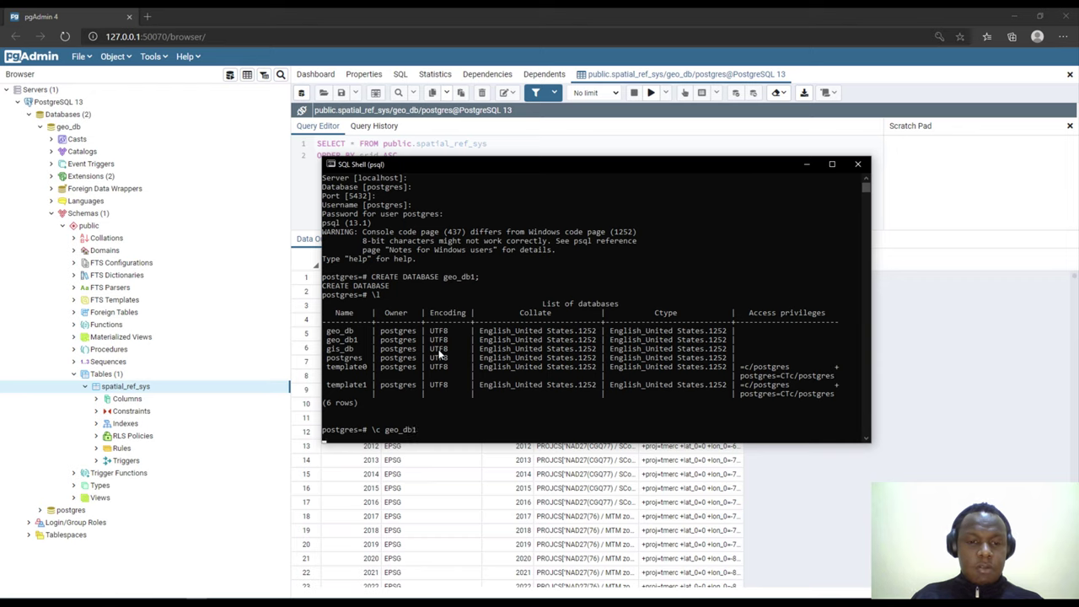
key("Return")
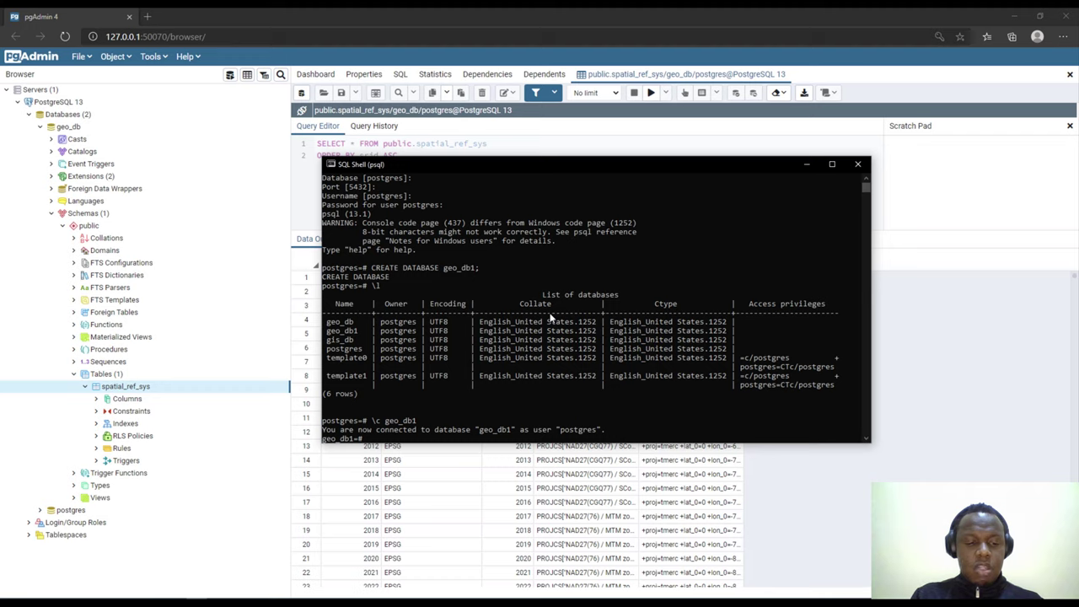
Add the PostGIS extension to the connected database by running CREATE EXTENSION postgis;
type("CREATE")
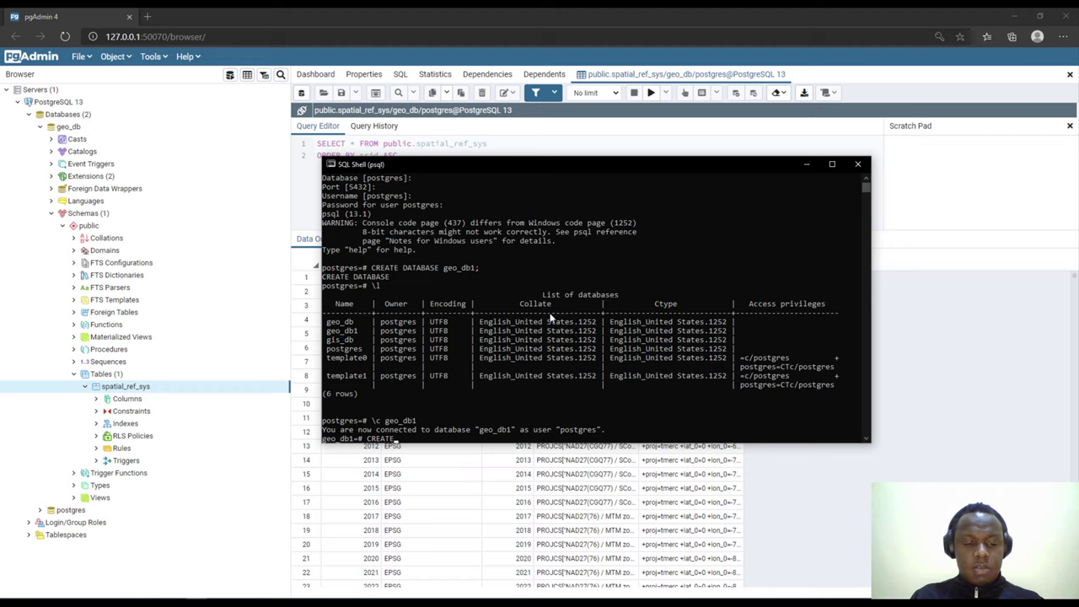
type(" EXTENSION")
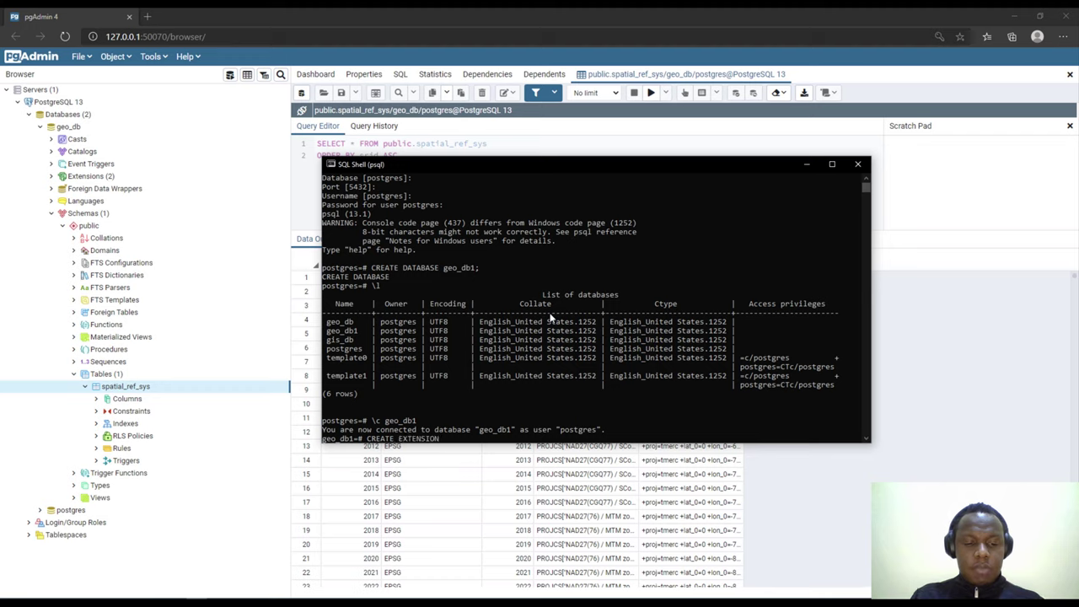
type(" postgis;")
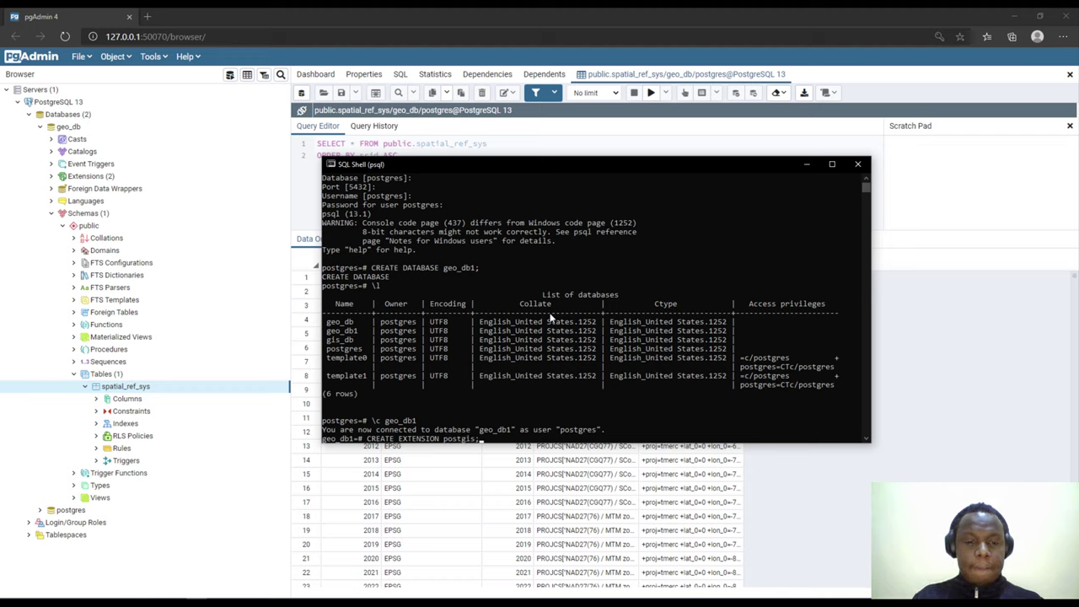
key("Return")
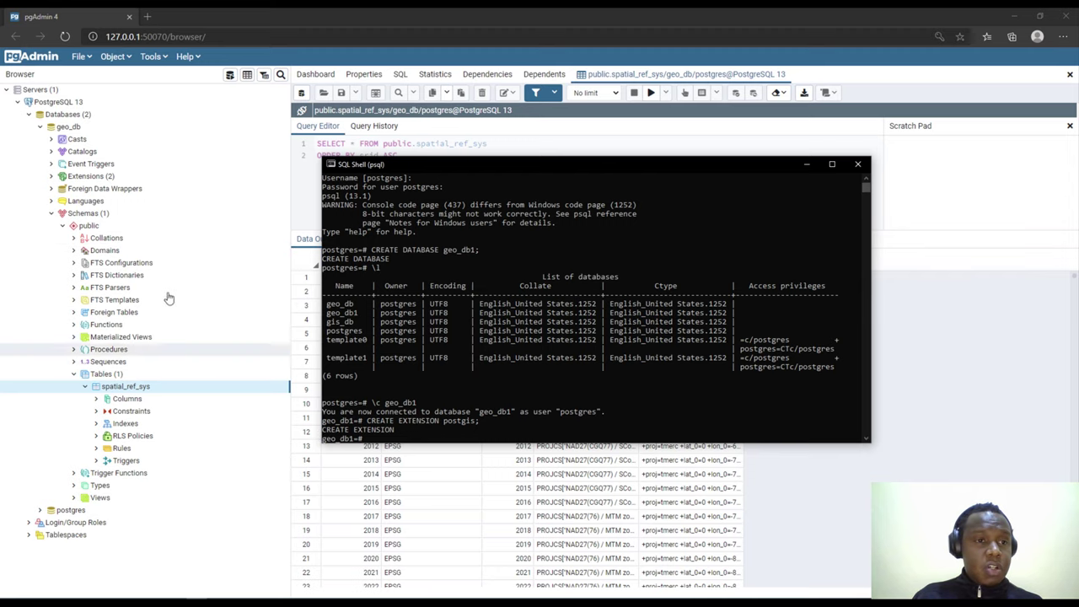
Switch back to pgAdmin, collapse geo_db, then refresh the PostgreSQL 13 server's Databases group and expand it
left_click(41, 131)
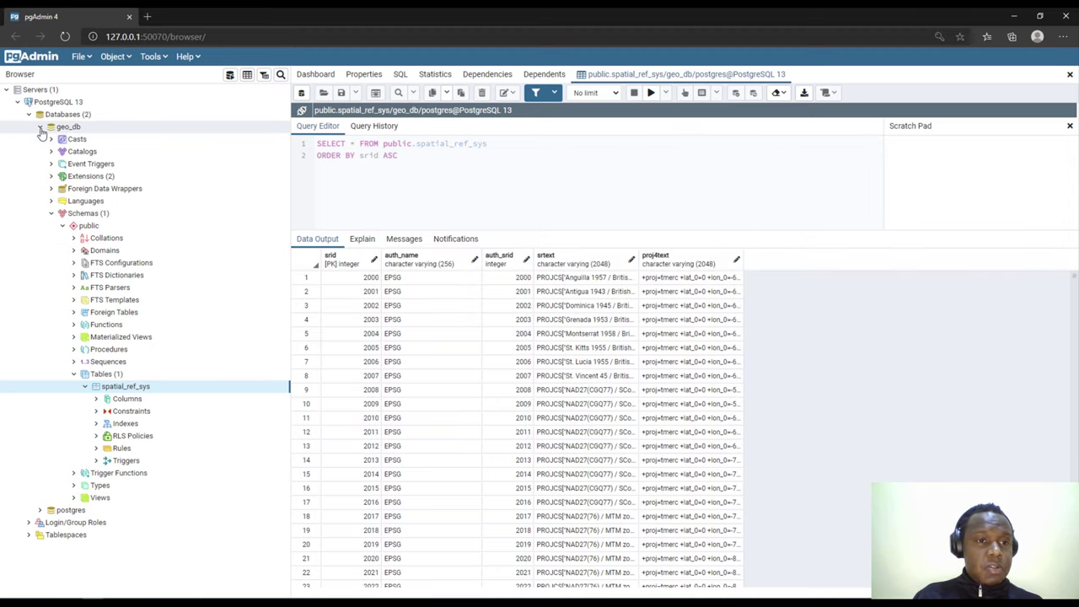
left_click(40, 128)
right_click(56, 115)
left_click(84, 149)
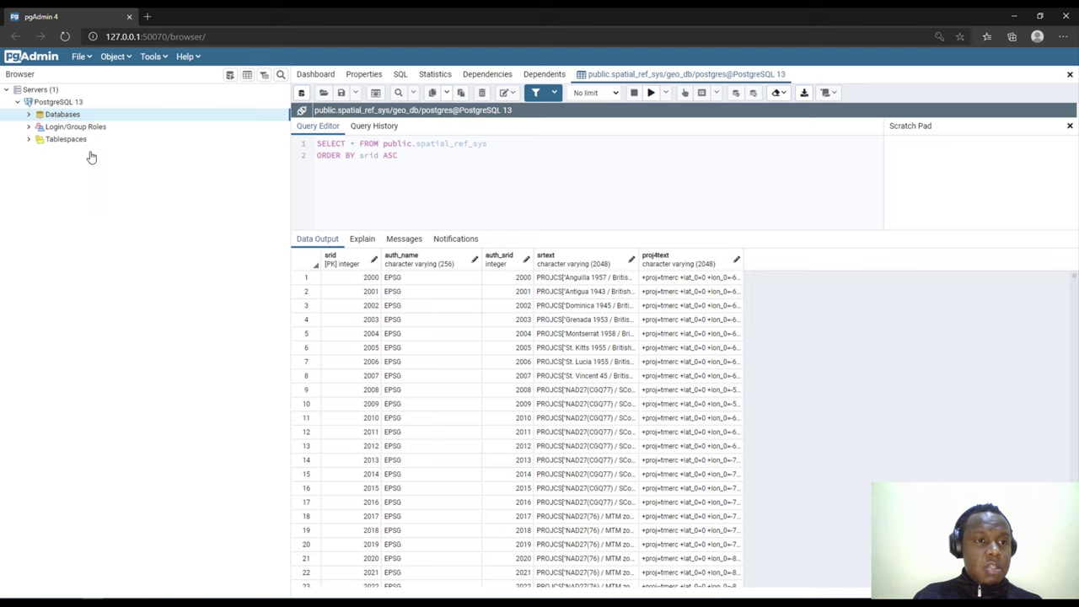
left_click(30, 116)
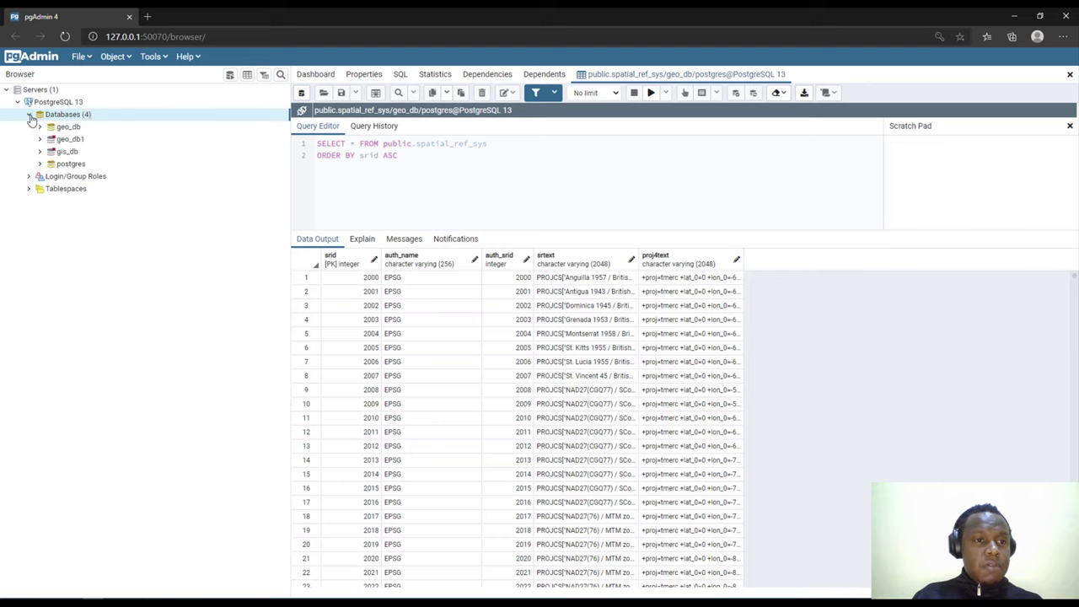
Expand geo_db1, its Schemas and the public schema's Tables to examine the spatial_ref_sys table, and collapse Tables again
left_click(68, 142)
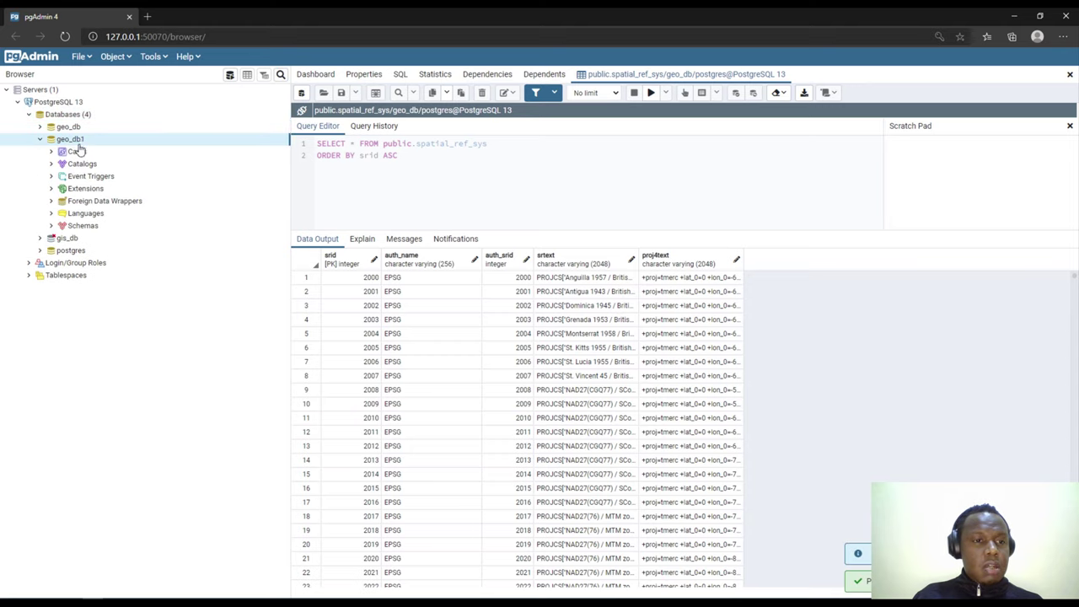
left_click(49, 226)
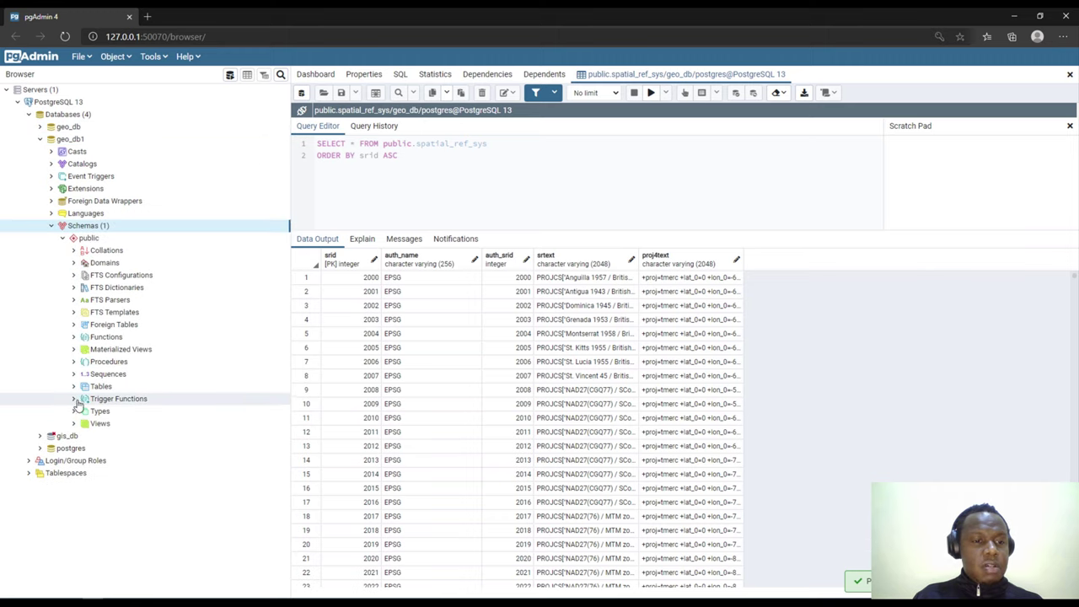
left_click(75, 387)
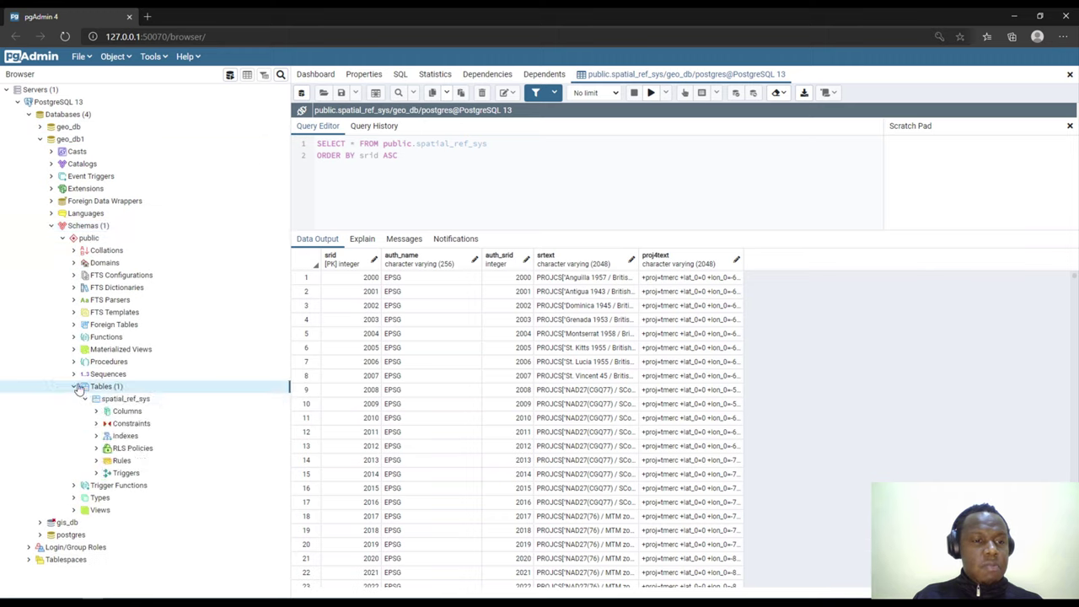
left_click(75, 387)
left_click(58, 226)
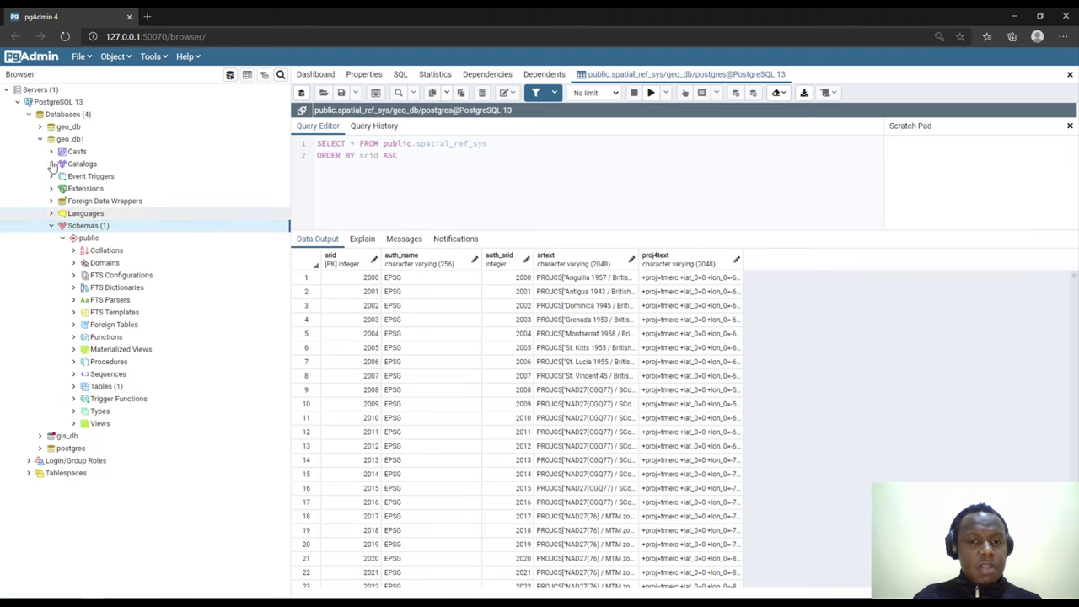
Switch to the SQL Shell (psql), end the session with \q and close its window
key("alt+Tab")
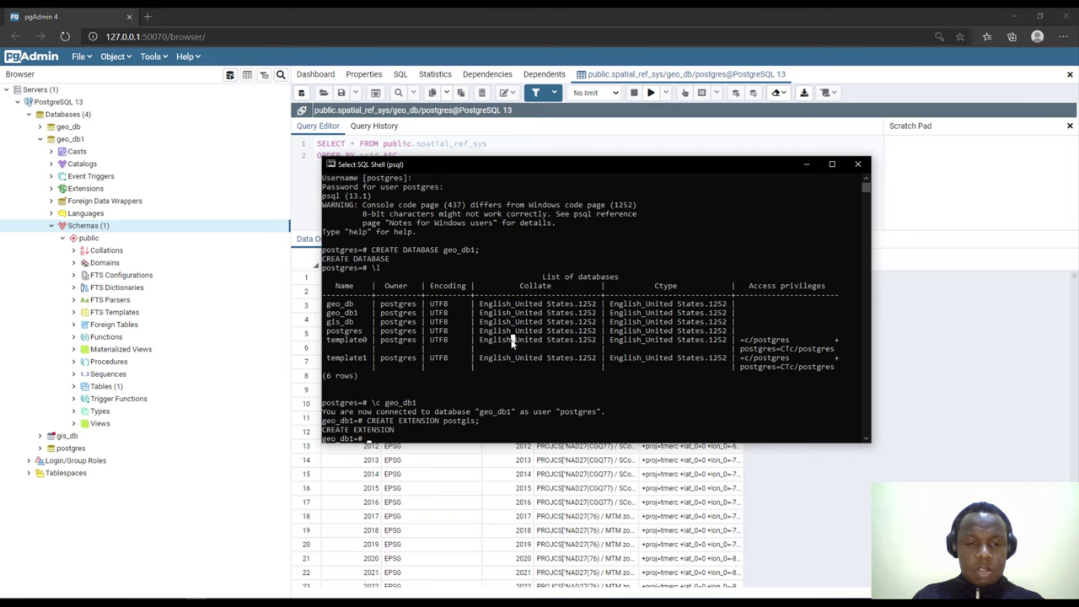
type("\\d")
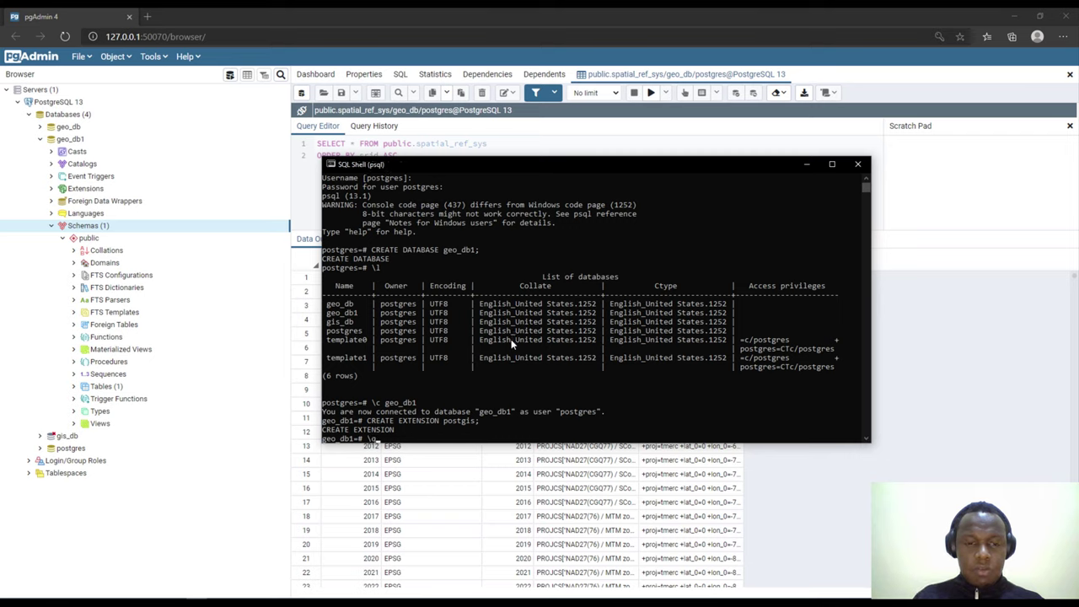
key("Return")
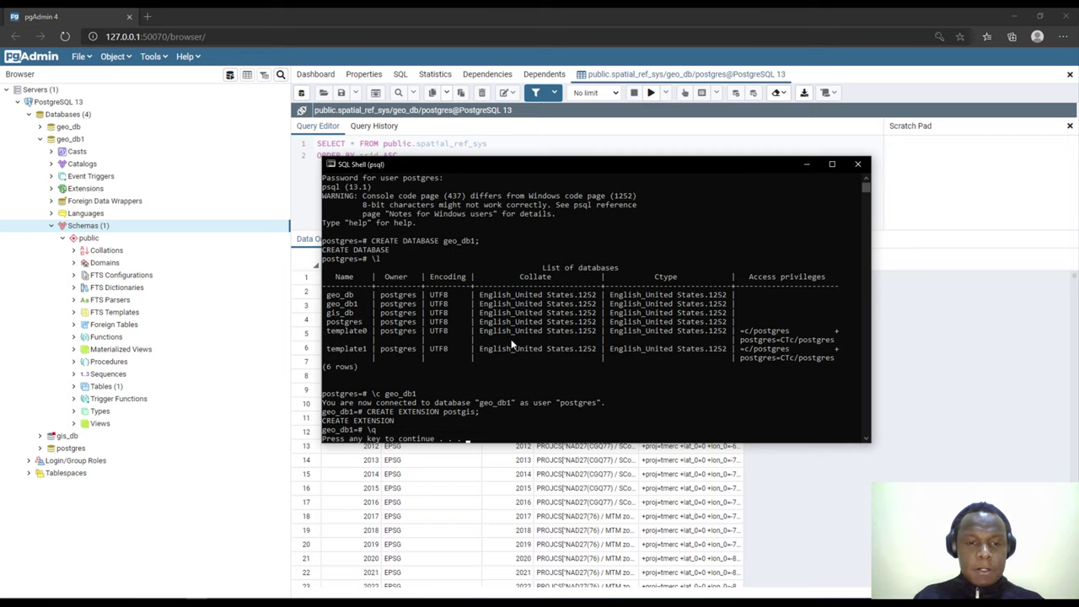
key("Return")
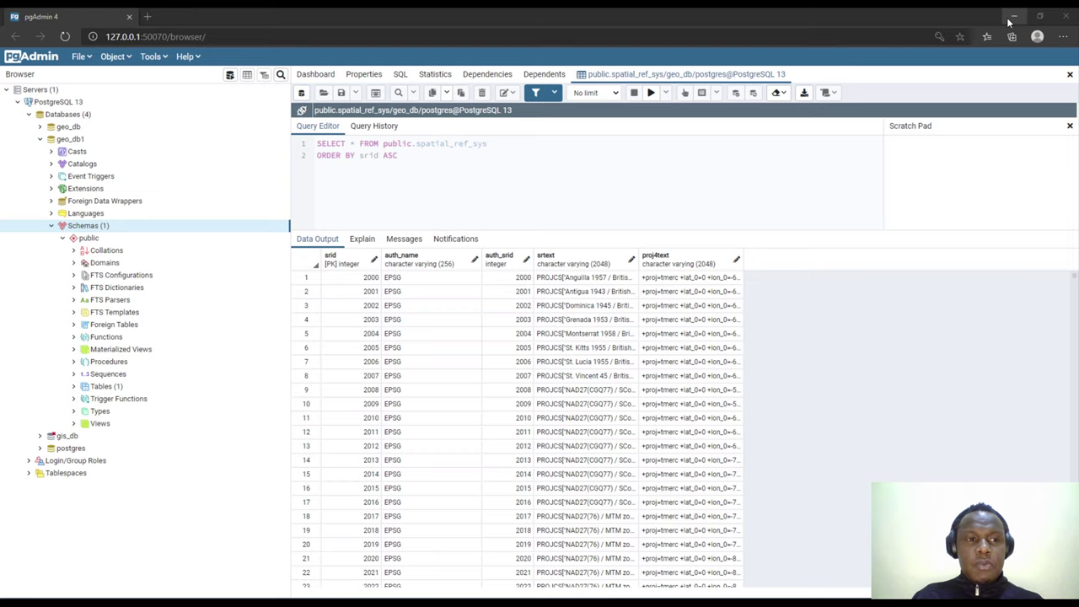
Collapse the geo_db1 database in pgAdmin's object tree and minimize the pgAdmin window
key("Up")
key("Up")
key("Up")
key("Up")
key("Up")
key("Up")
key("Up")
key("Left")
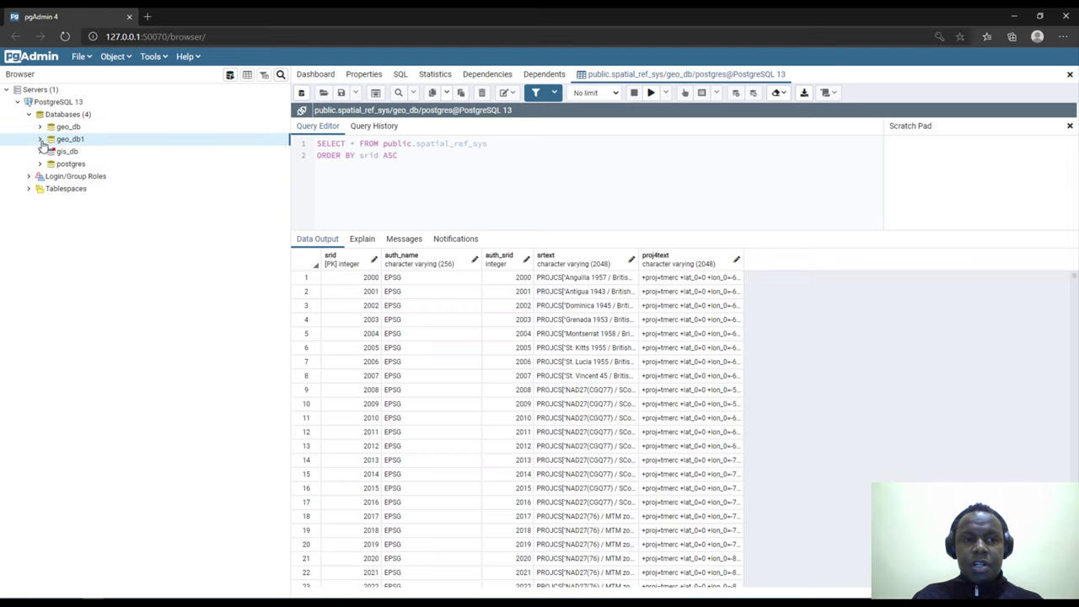
left_click(1011, 15)
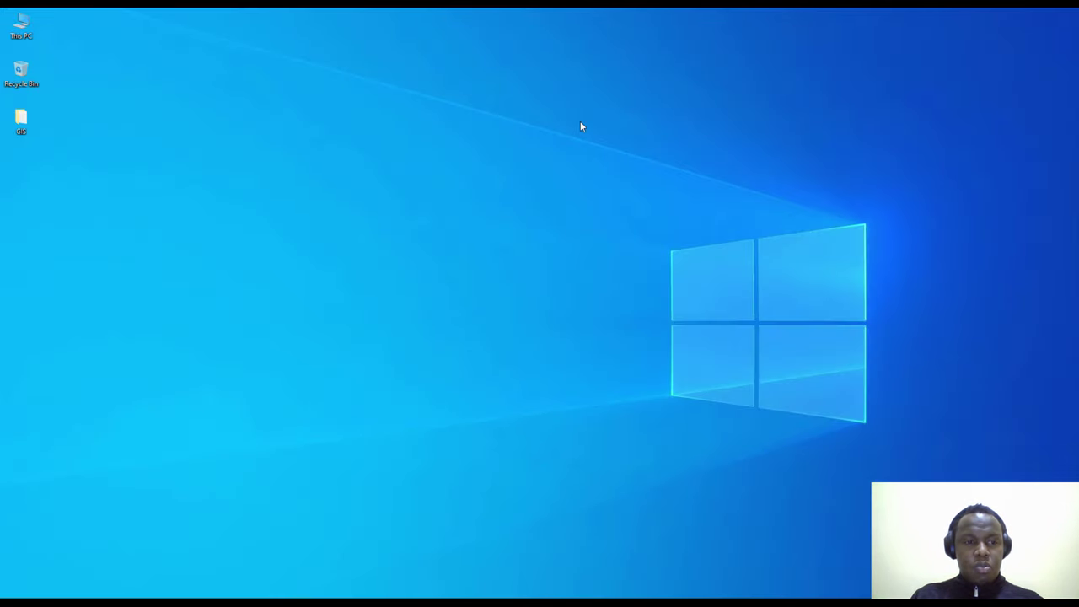
Launch QGIS Desktop 3.10.12, maximize its window and collapse the XYZ Tiles group in the browser tree
key("super")
type("qgi")
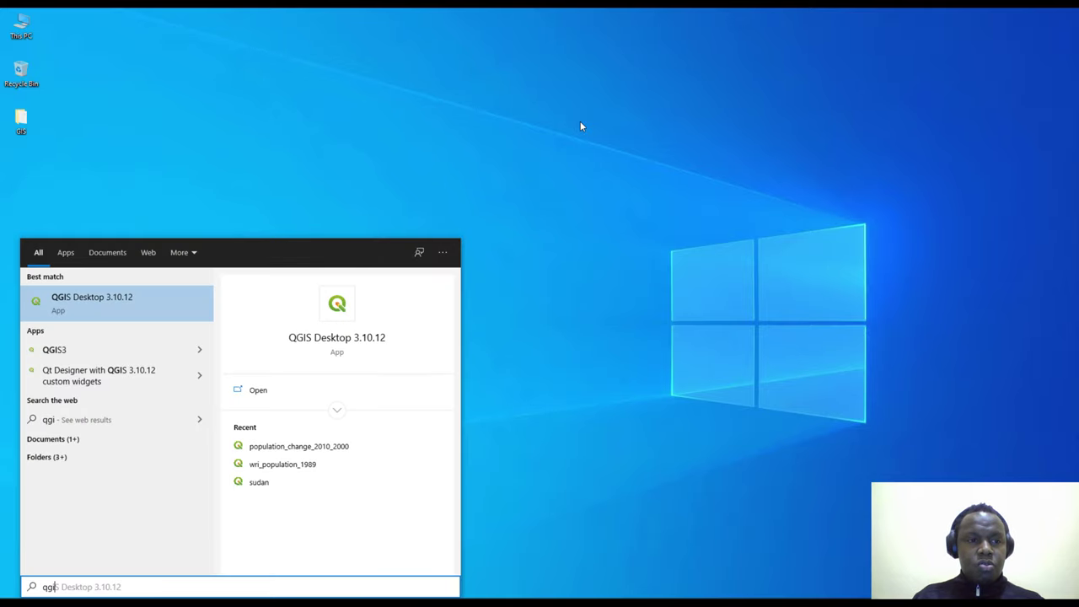
key("Return")
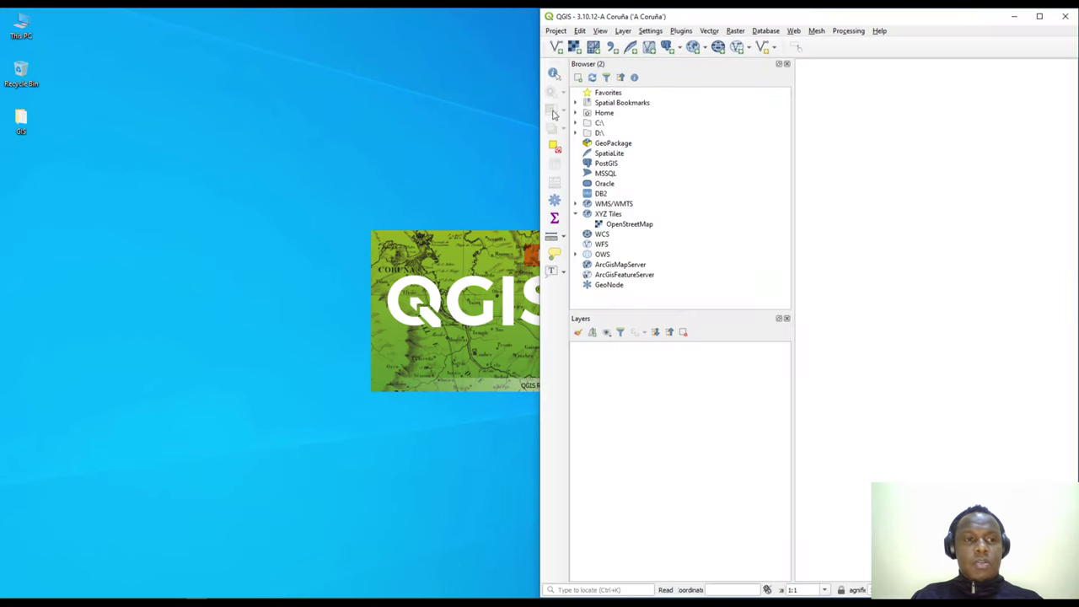
left_click(1039, 17)
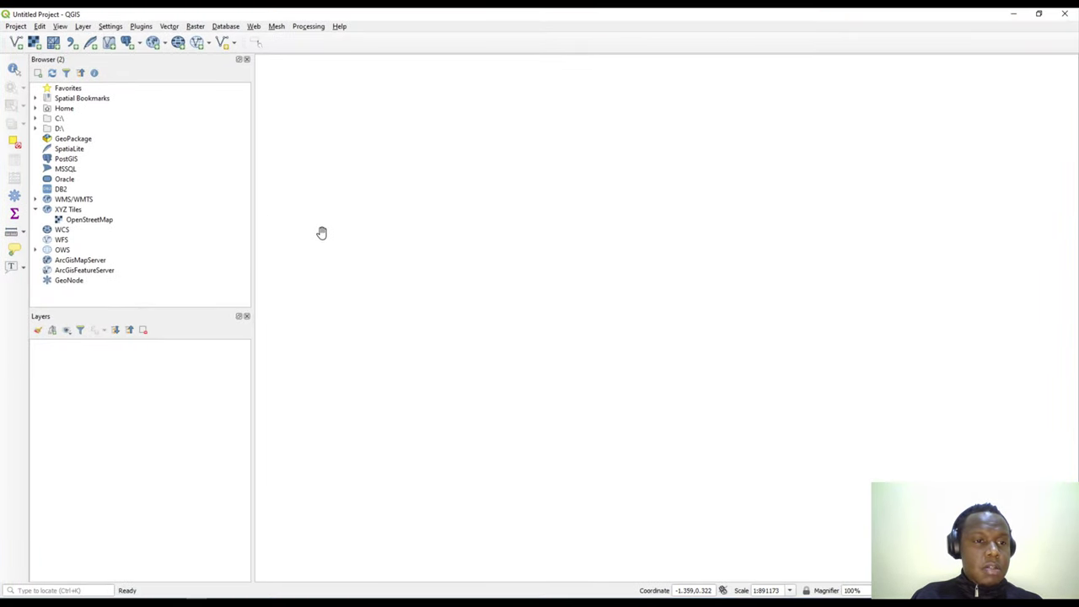
left_click(36, 209)
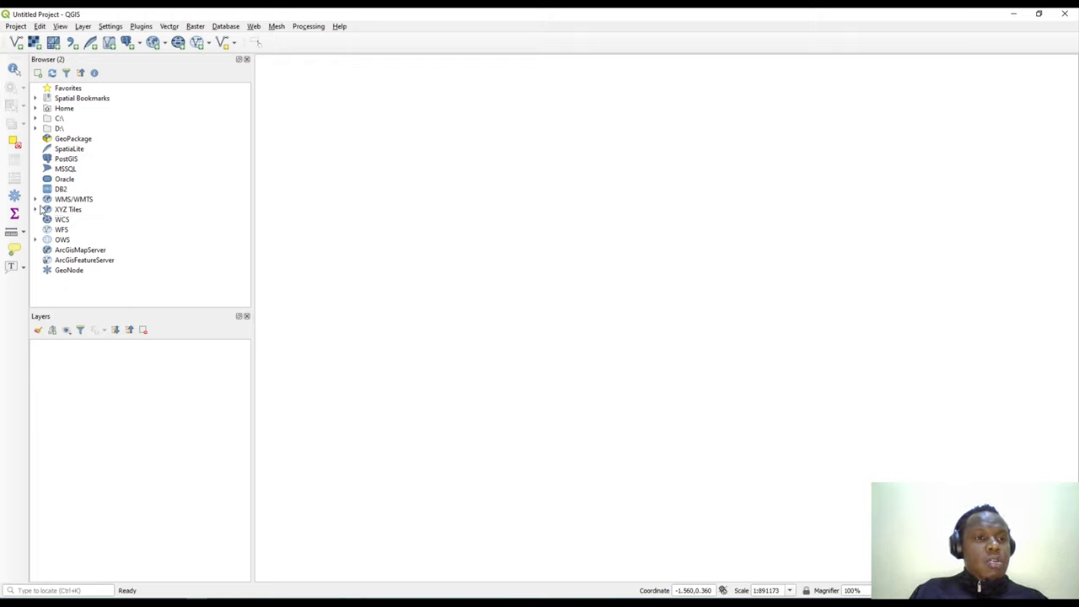
Open the Data Source Manager and show its PostgreSQL connections
left_click(81, 26)
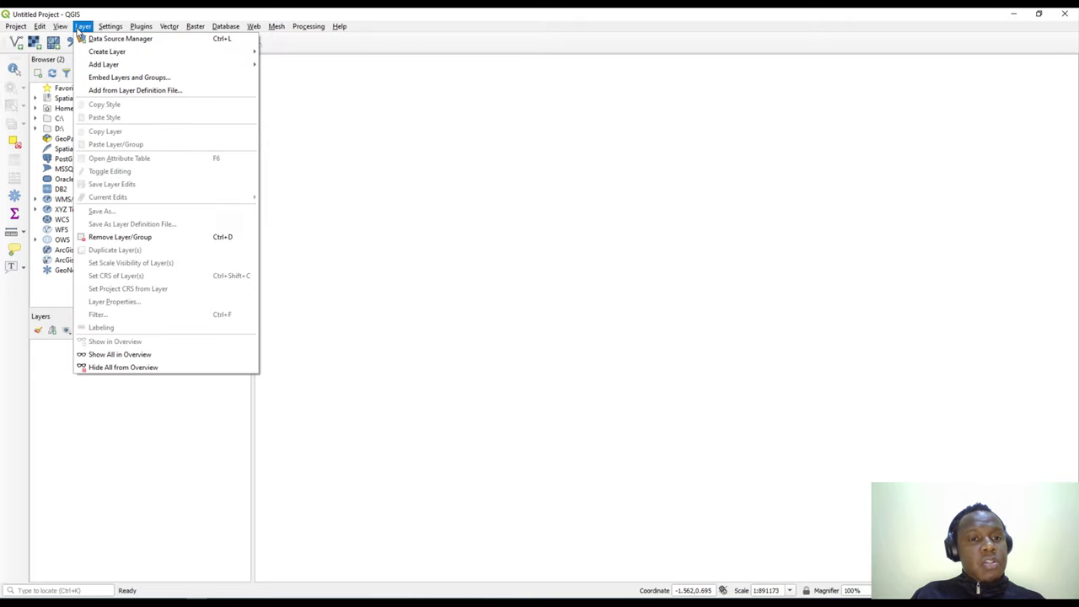
key("Escape")
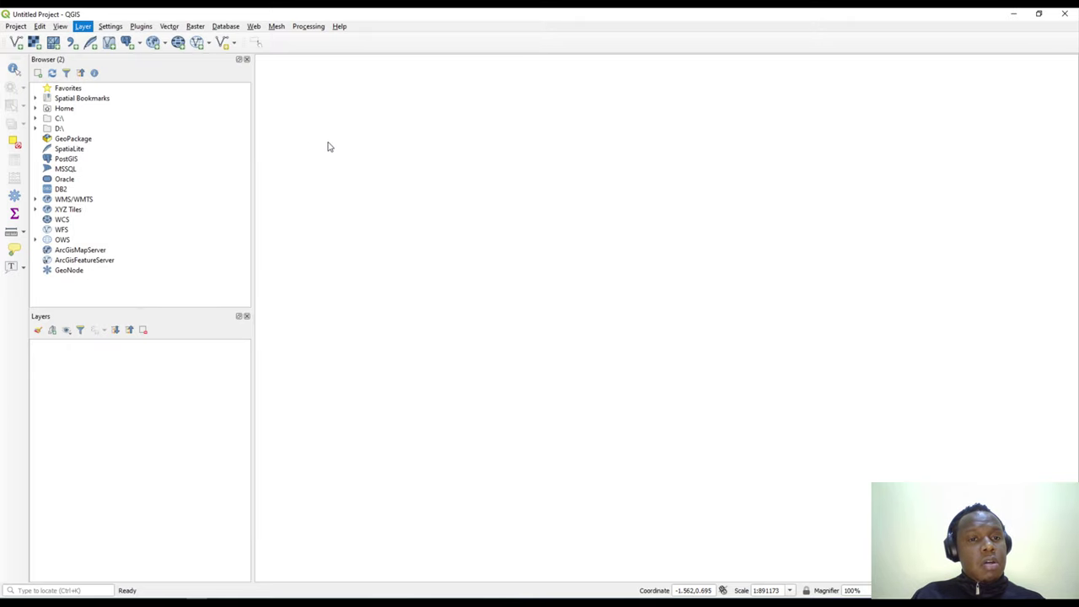
key("ctrl+shift+w")
left_click_drag(617, 127, 285, 90)
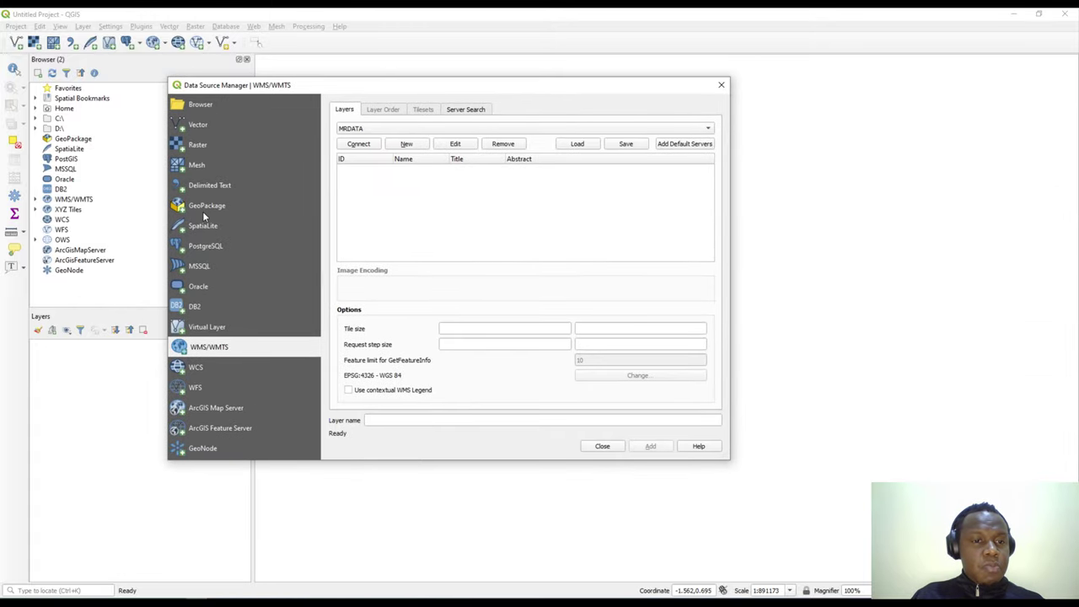
left_click(207, 246)
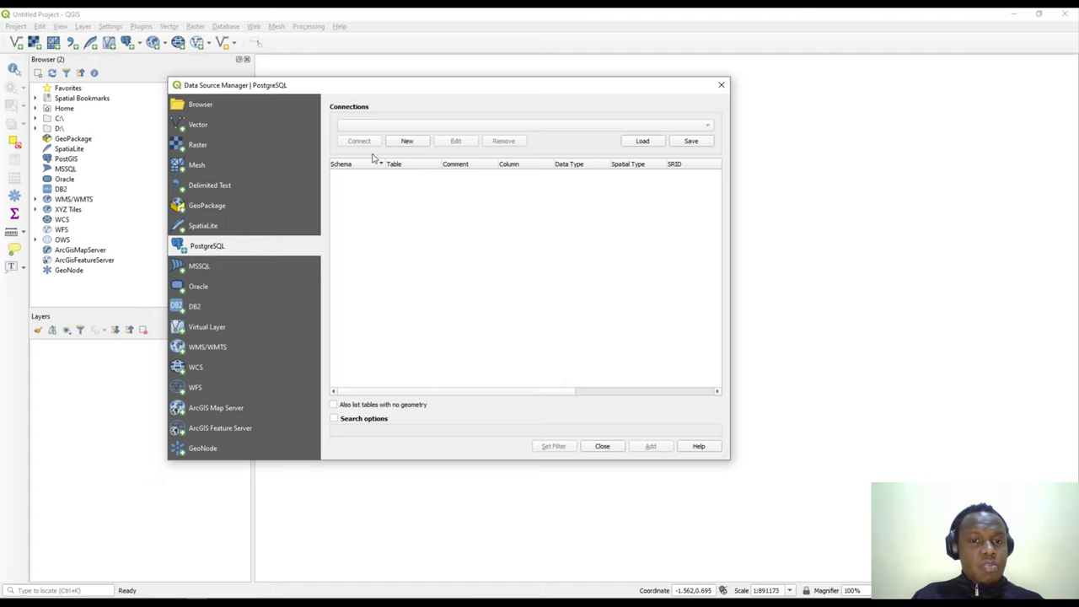
Start a new PostGIS connection named geo_db with host localhost, port 5432 and database geo_db
left_click(404, 142)
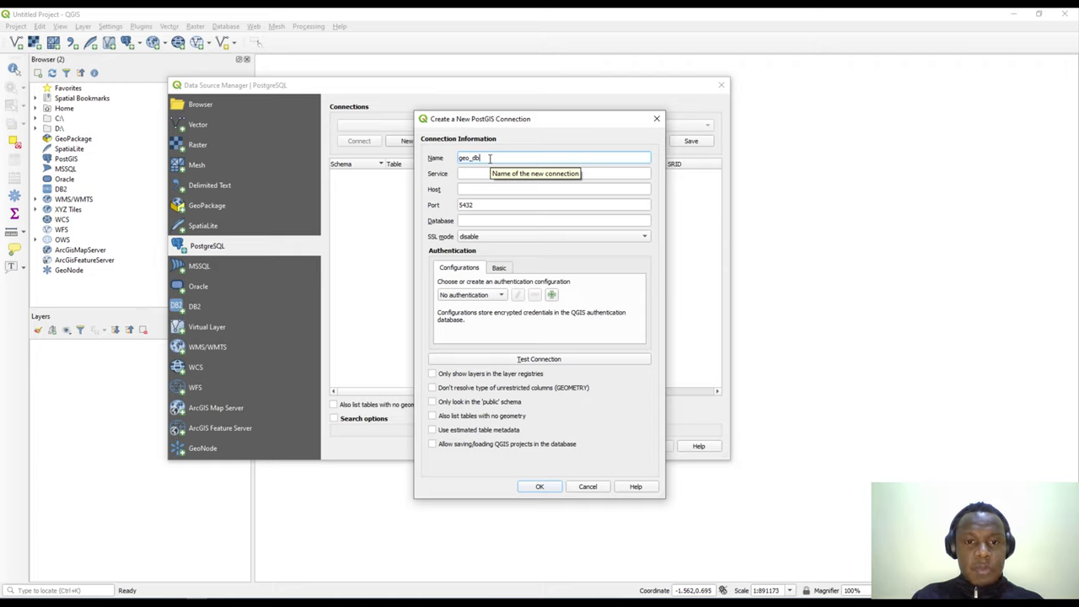
left_click(476, 173)
left_click_drag(480, 157, 460, 155)
left_click(480, 157)
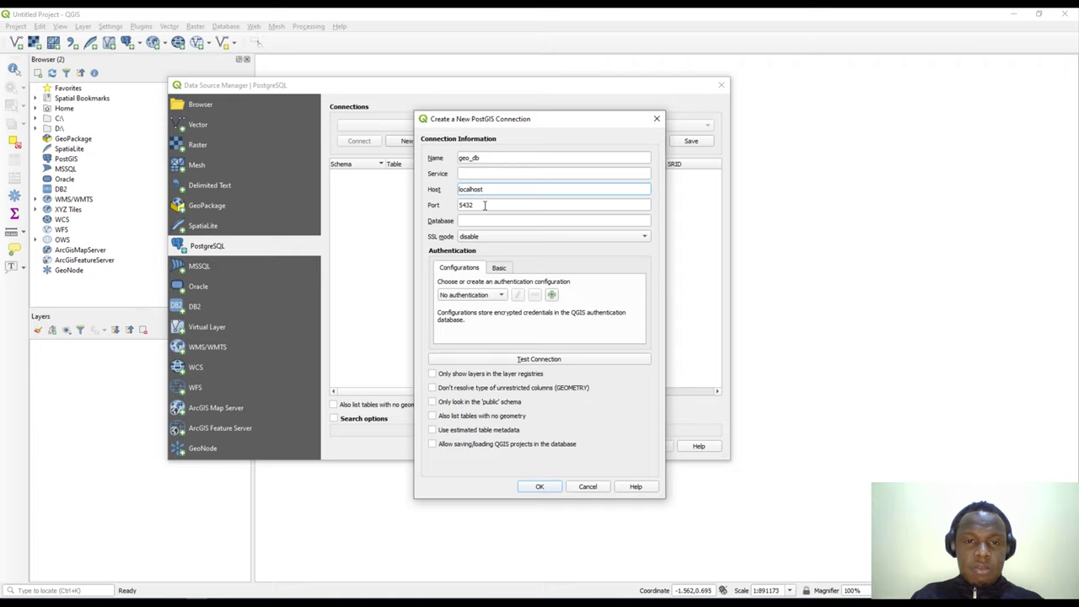
double_click(478, 191)
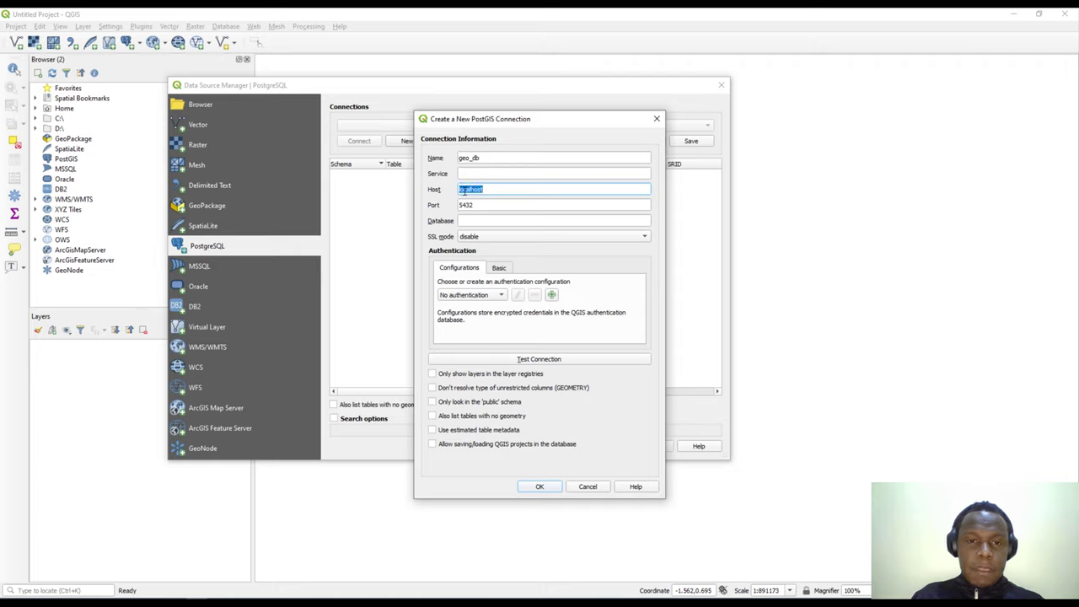
left_click(465, 192)
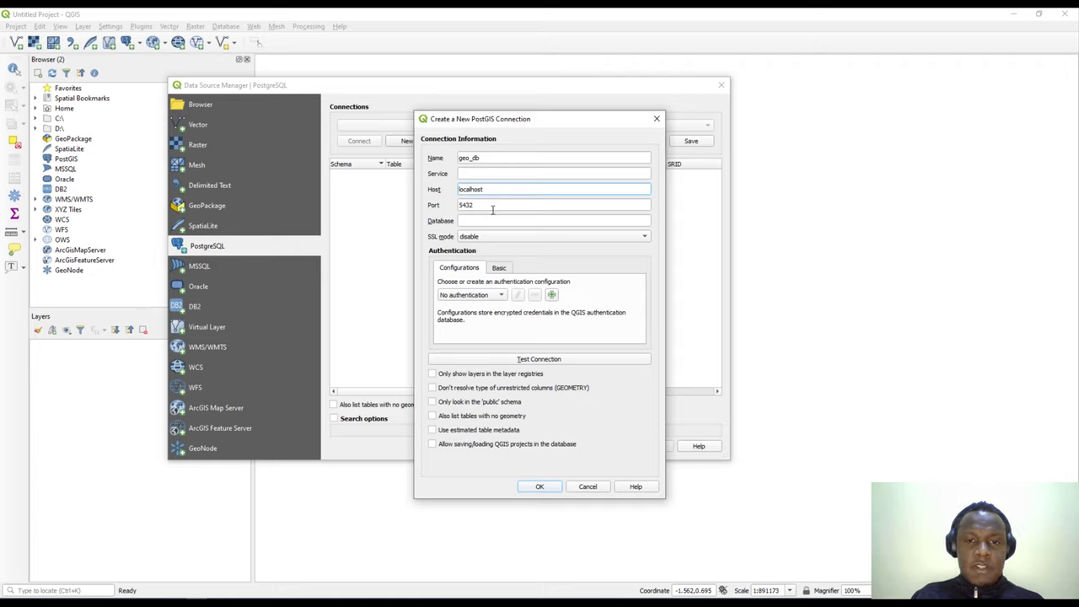
left_click(484, 206)
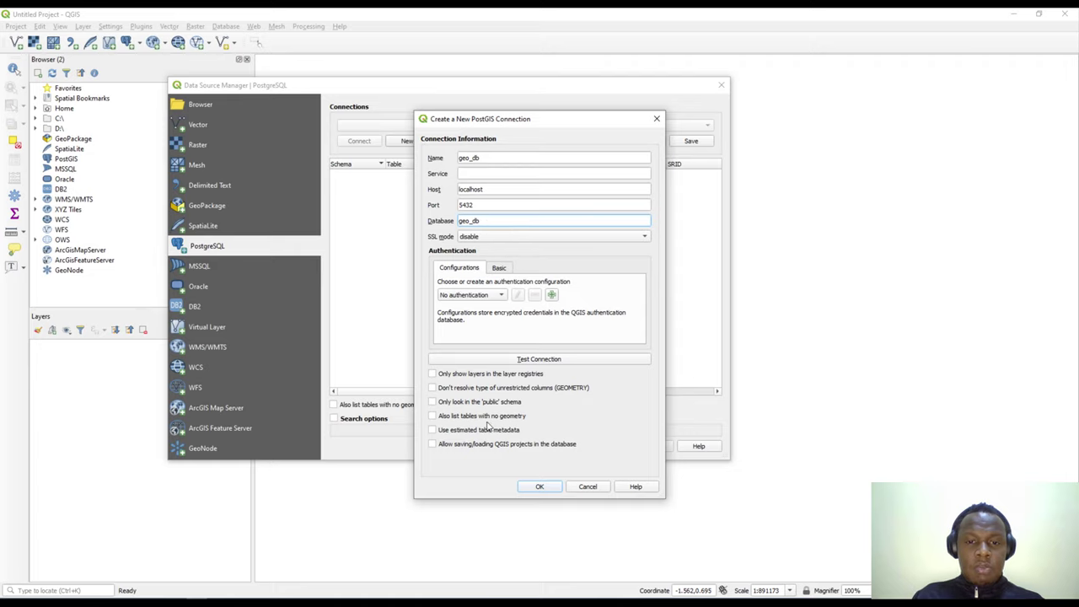
Test the new PostGIS connection, logging in with the username postgres and the database password
left_click(532, 364)
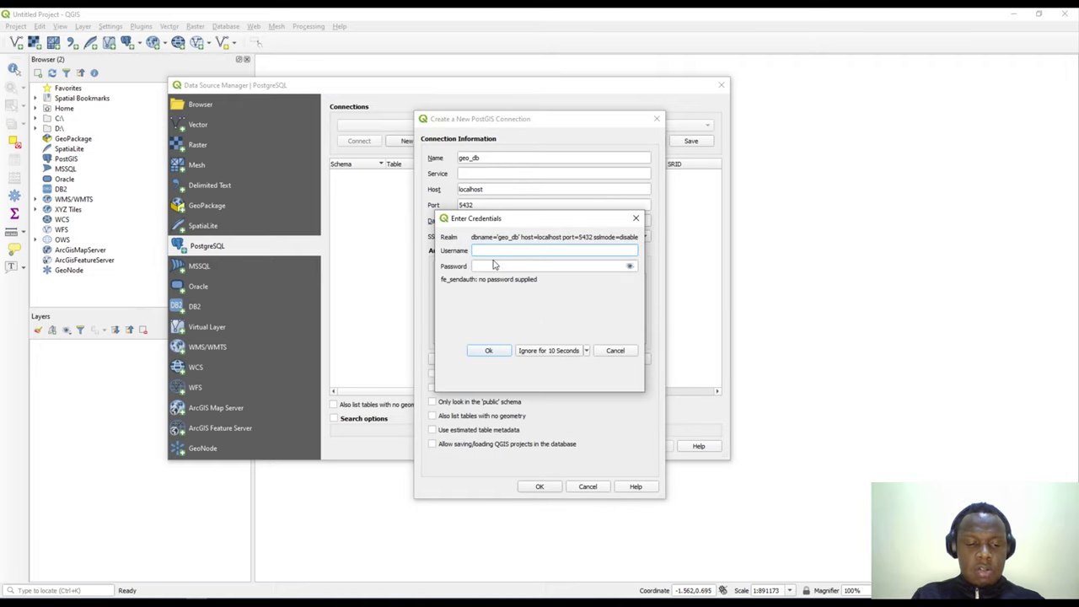
type("postgre")
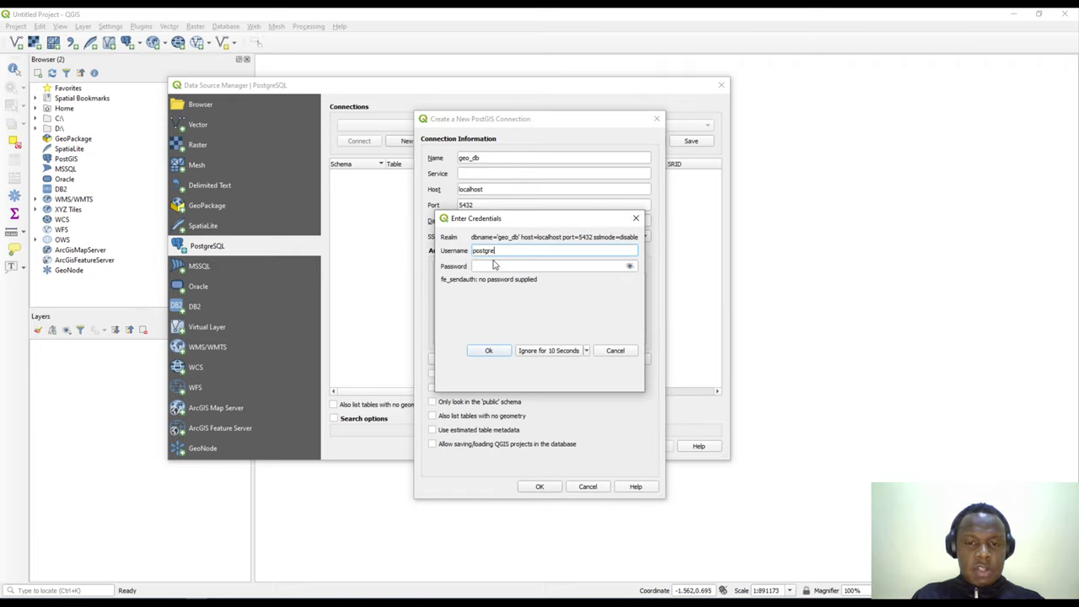
type("s")
left_click(494, 266)
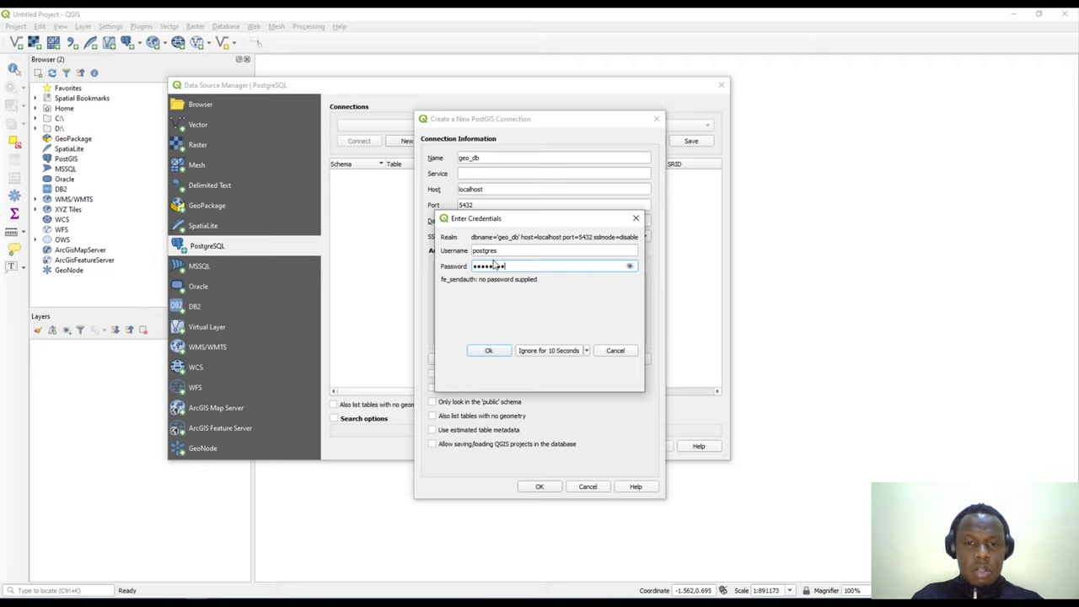
left_click(492, 354)
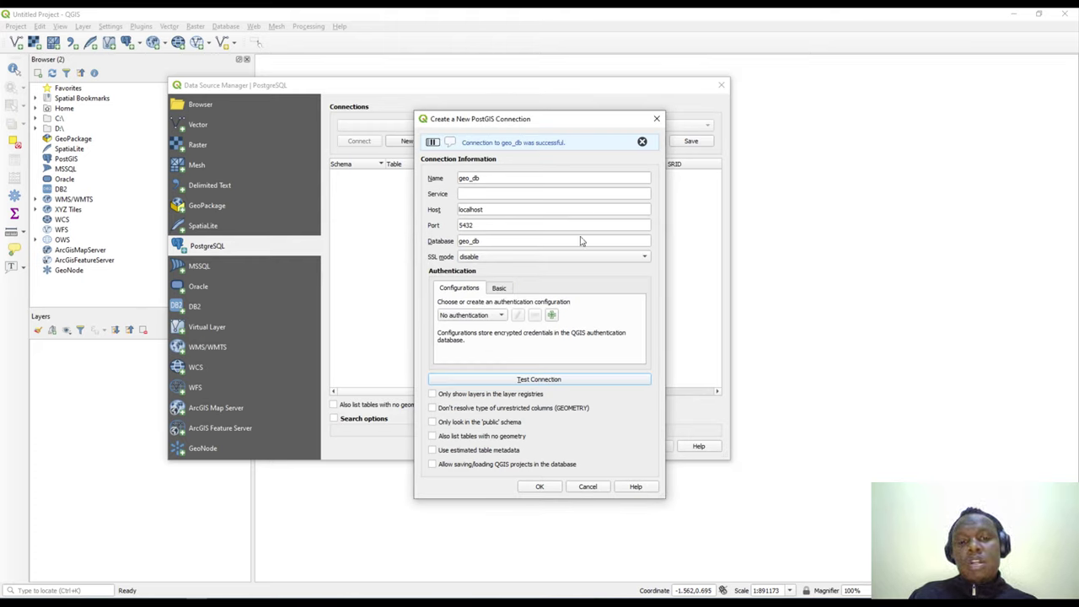
key("Return")
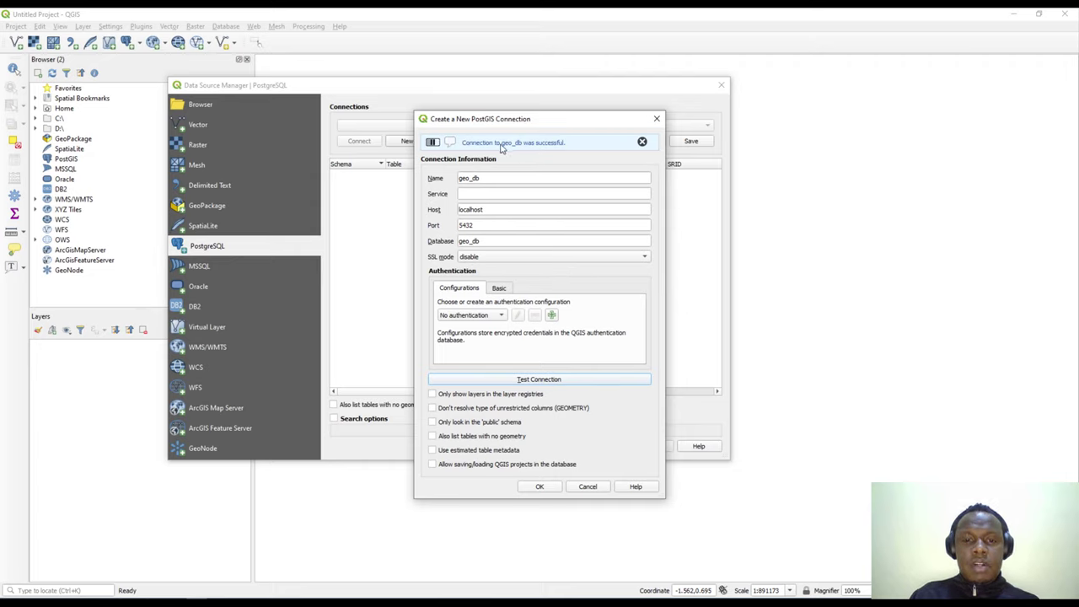
Save the geo_db connection with saving/loading QGIS projects in the database allowed, then connect to it and close the Data Source Manager
left_click(569, 446)
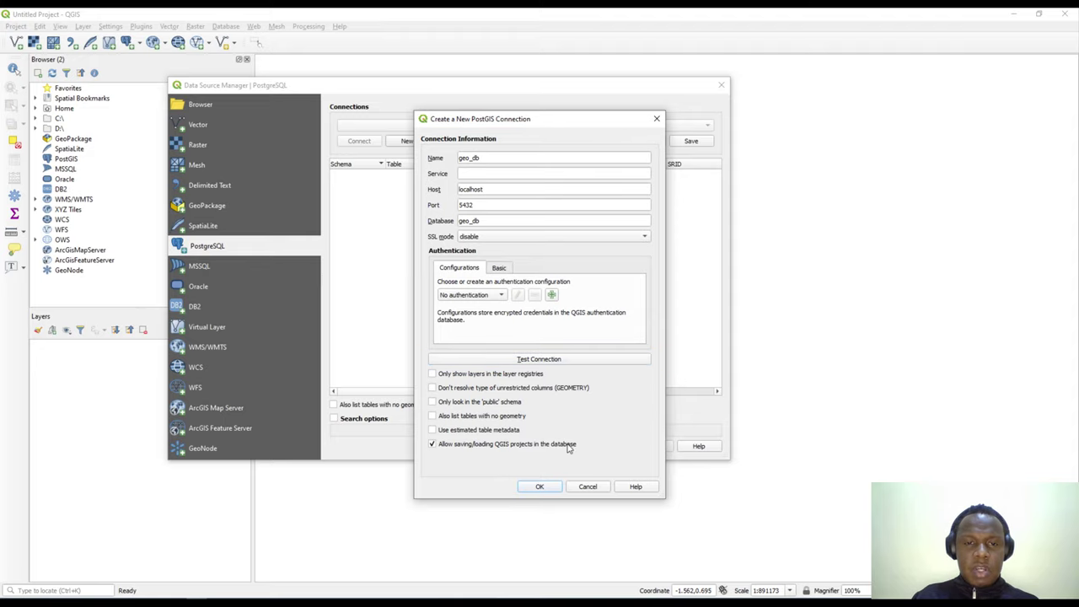
left_click(544, 489)
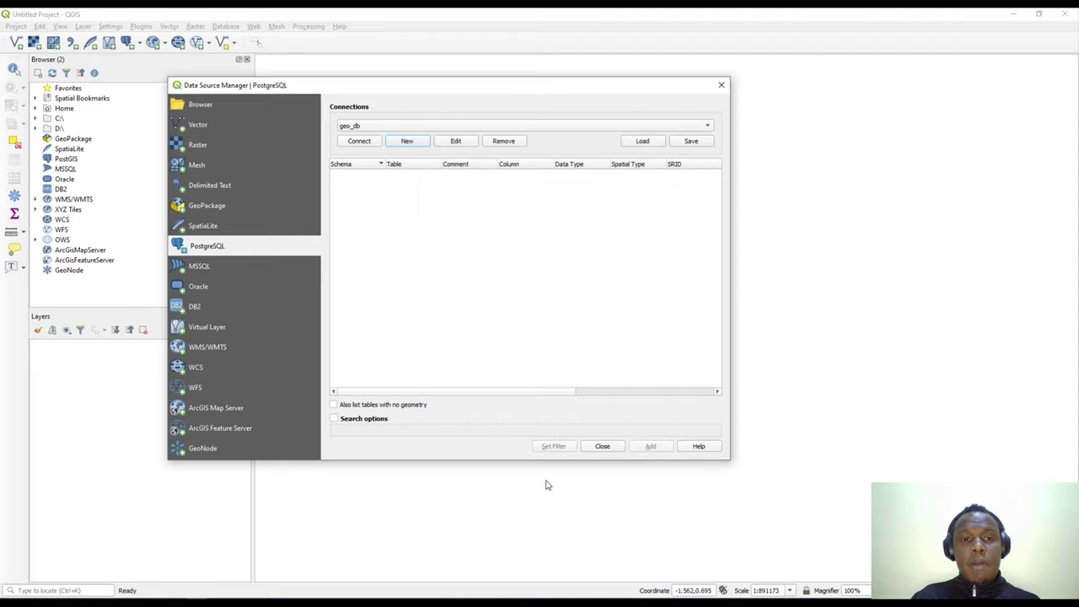
left_click(361, 142)
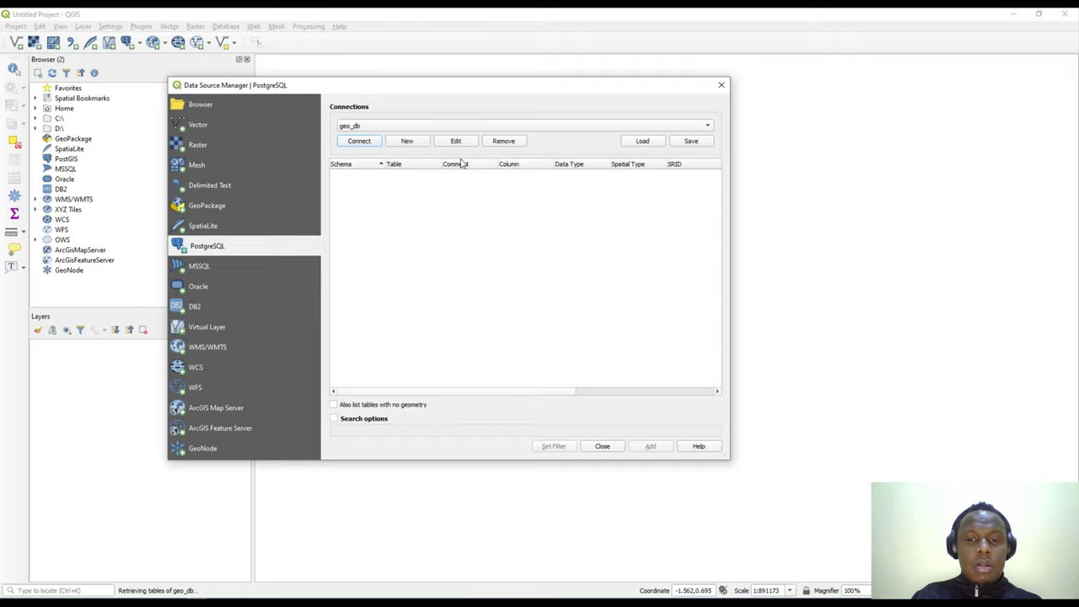
left_click(612, 447)
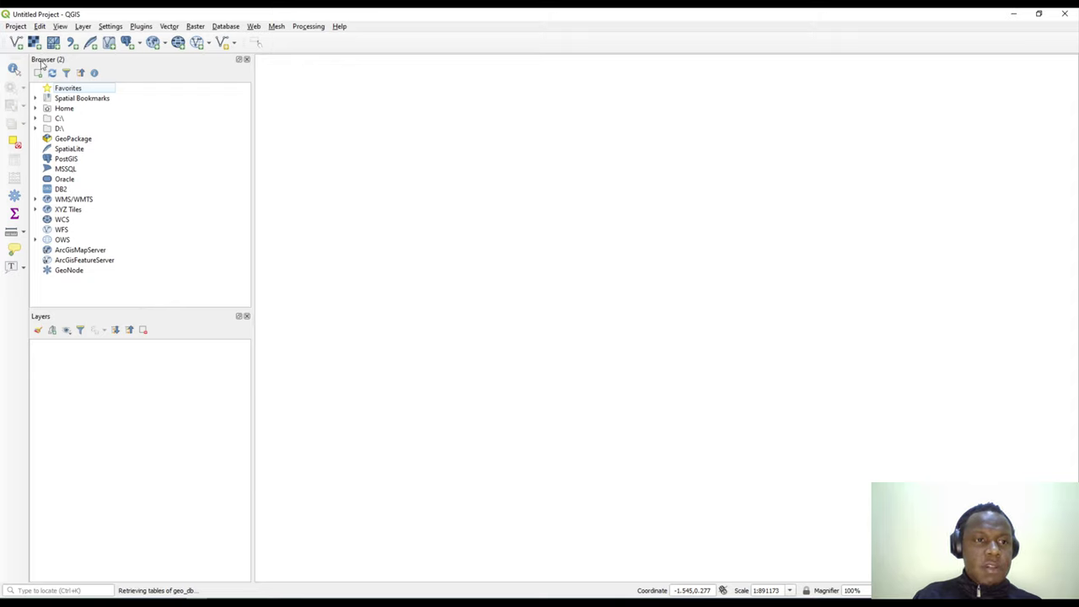
left_click(60, 26)
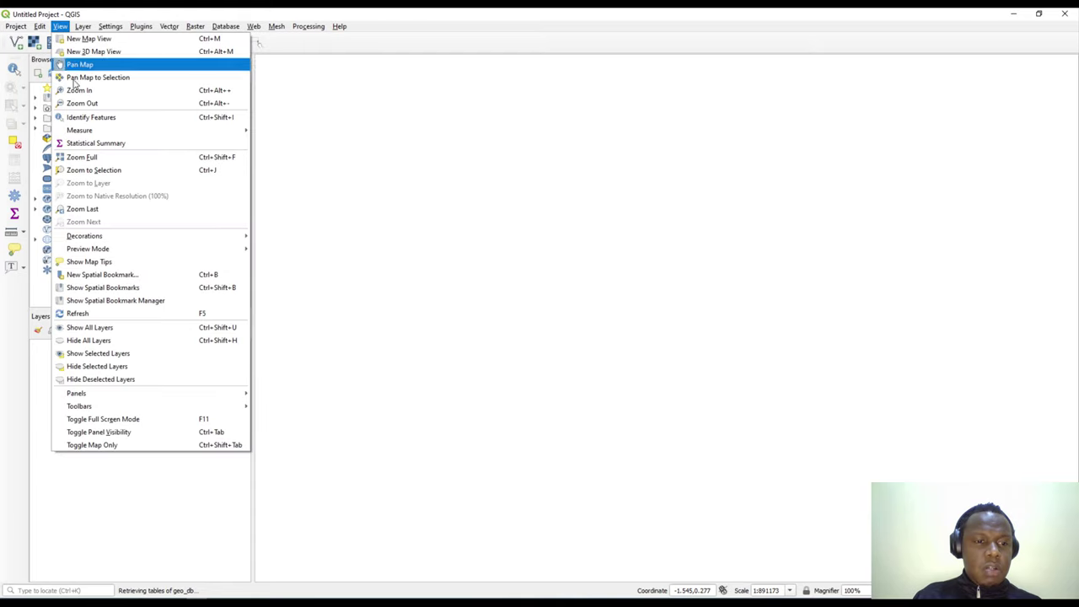
mouse_move(210, 403)
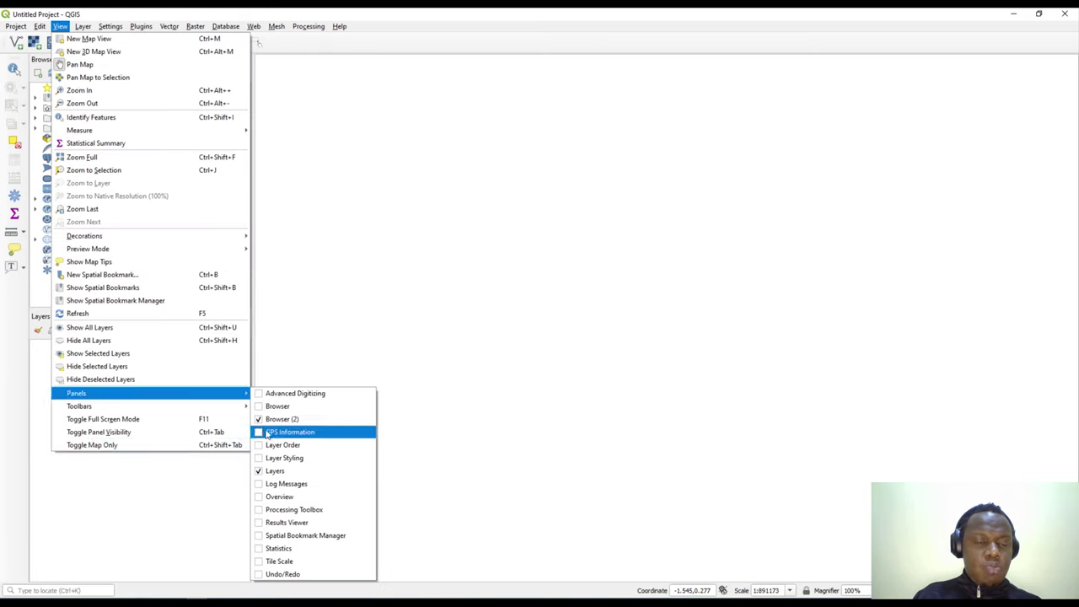
left_click(152, 487)
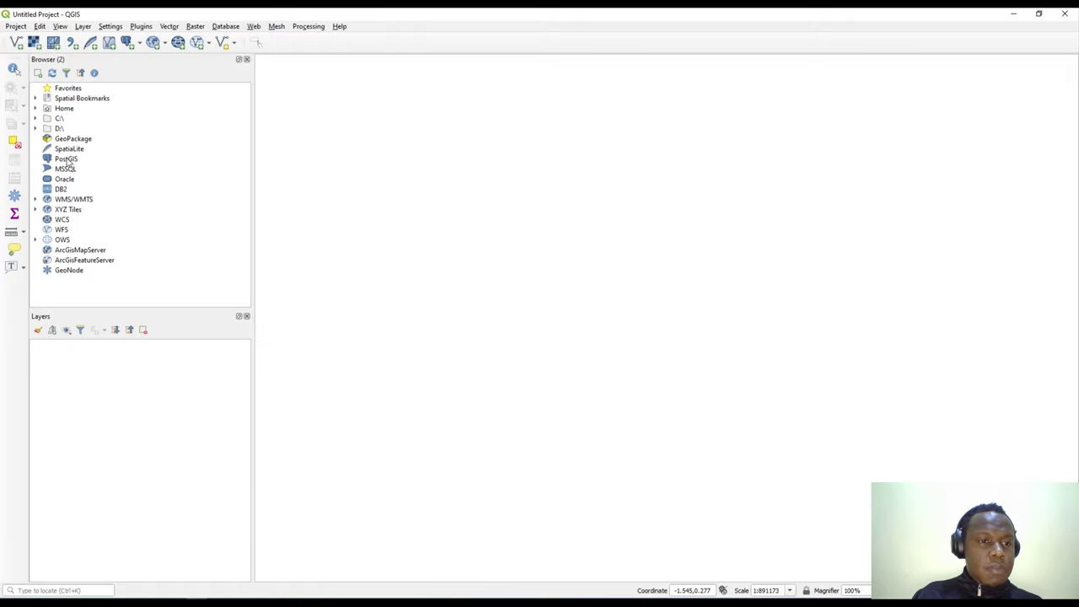
Refresh the Browser and expand the PostGIS geo_db connection down to its public schema
left_click(61, 161)
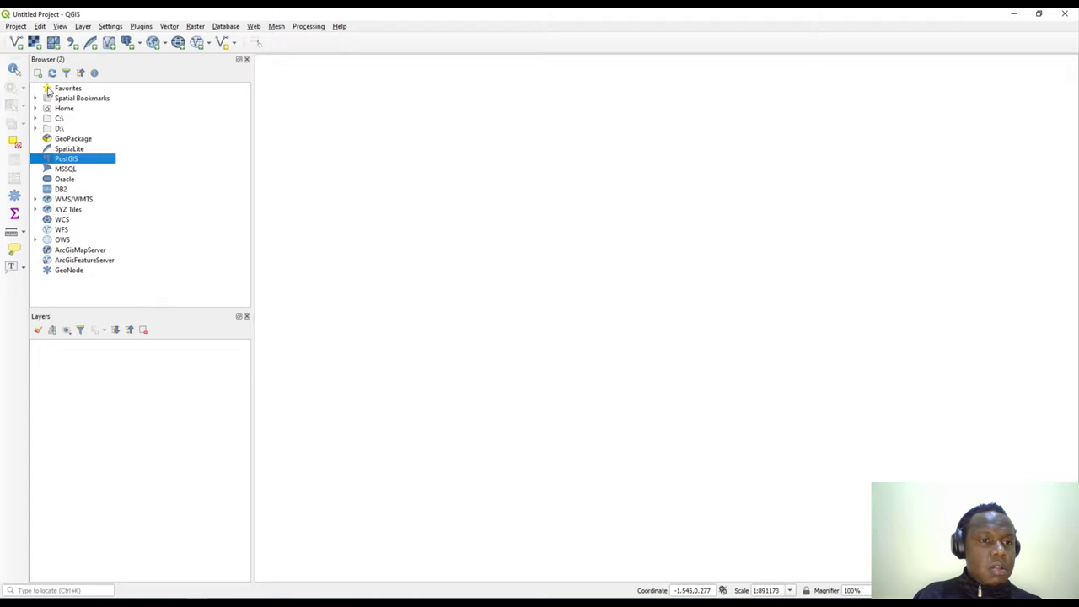
right_click(85, 163)
left_click(118, 164)
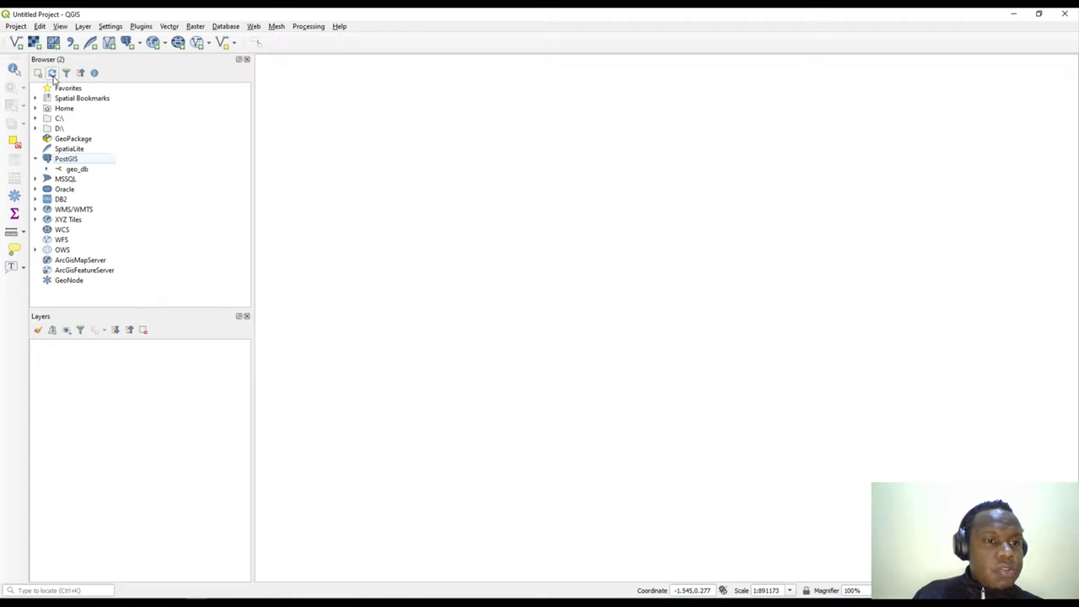
left_click(47, 169)
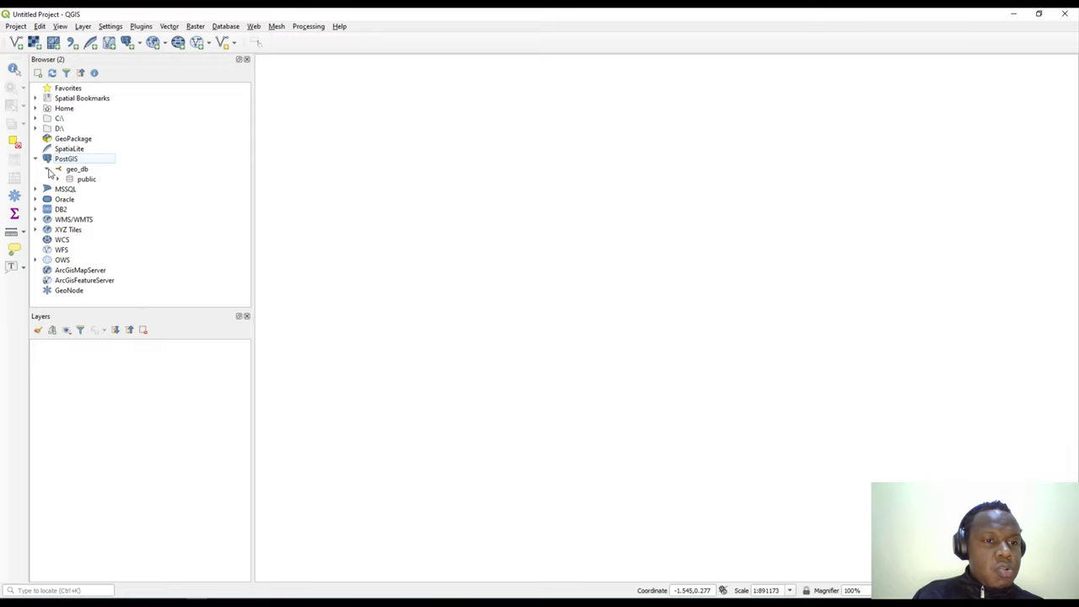
left_click(73, 181)
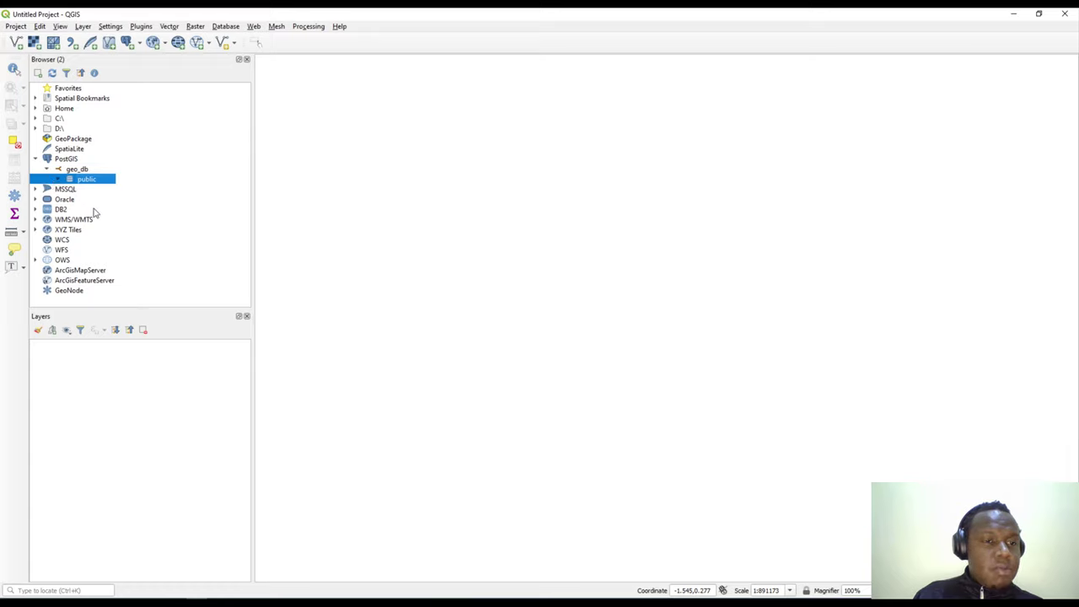
left_click(100, 392)
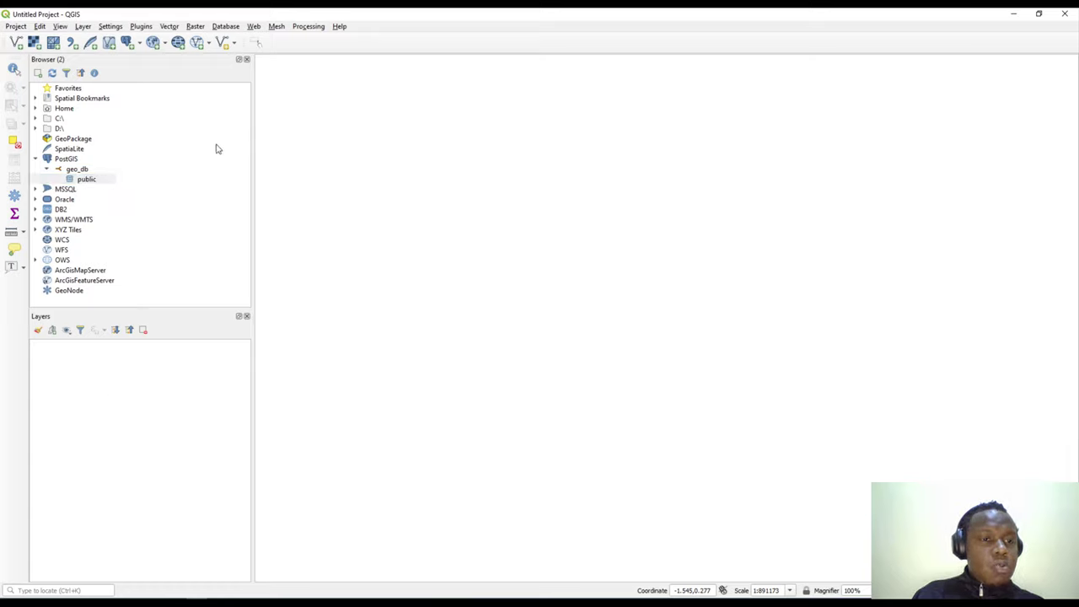
left_click(67, 158)
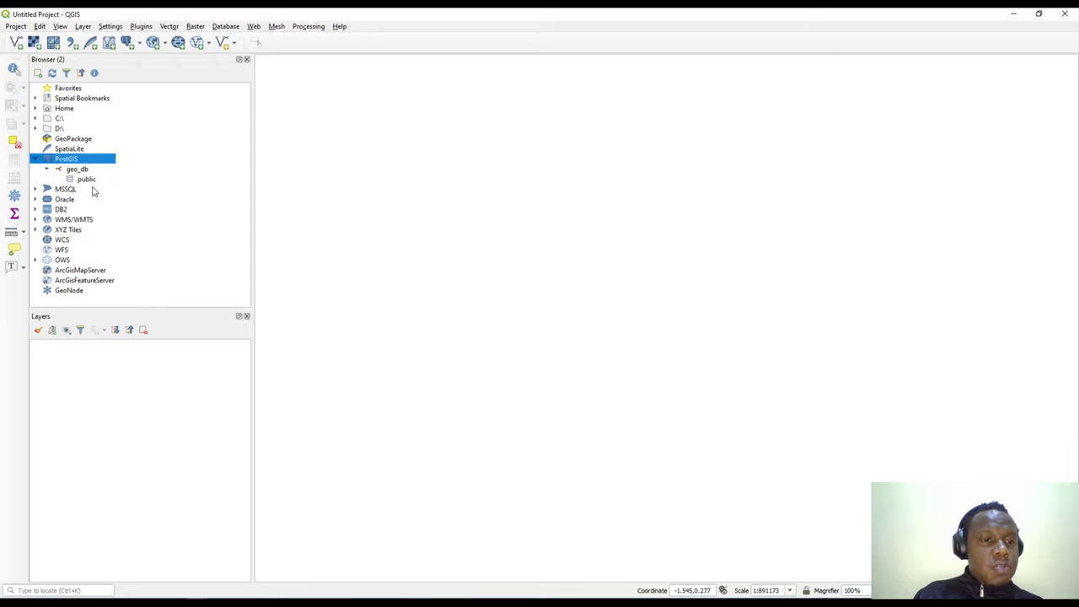
right_click(78, 167)
left_click(169, 119)
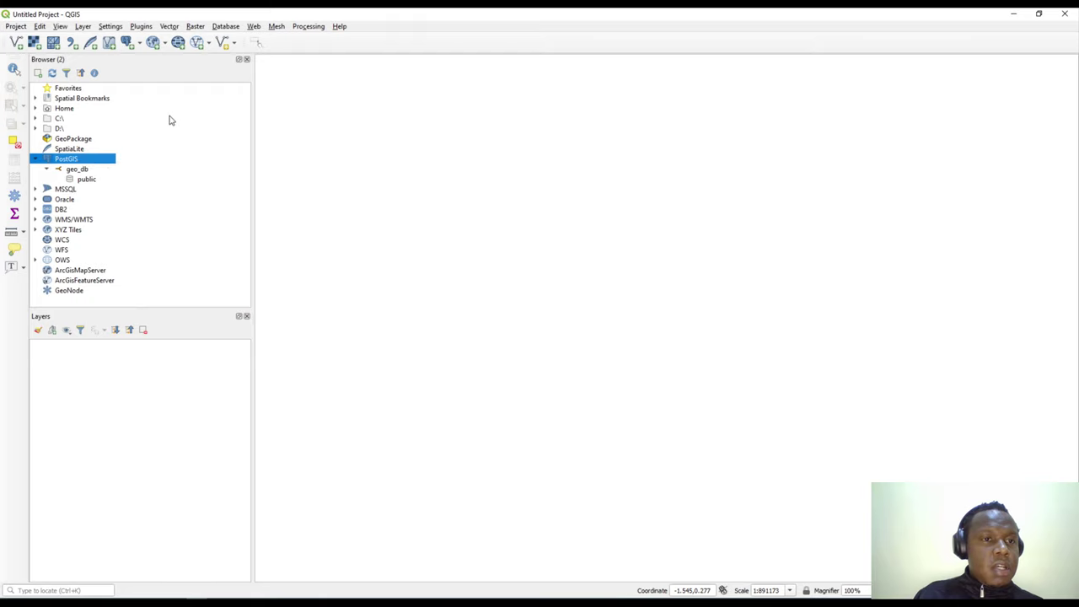
left_click(83, 26)
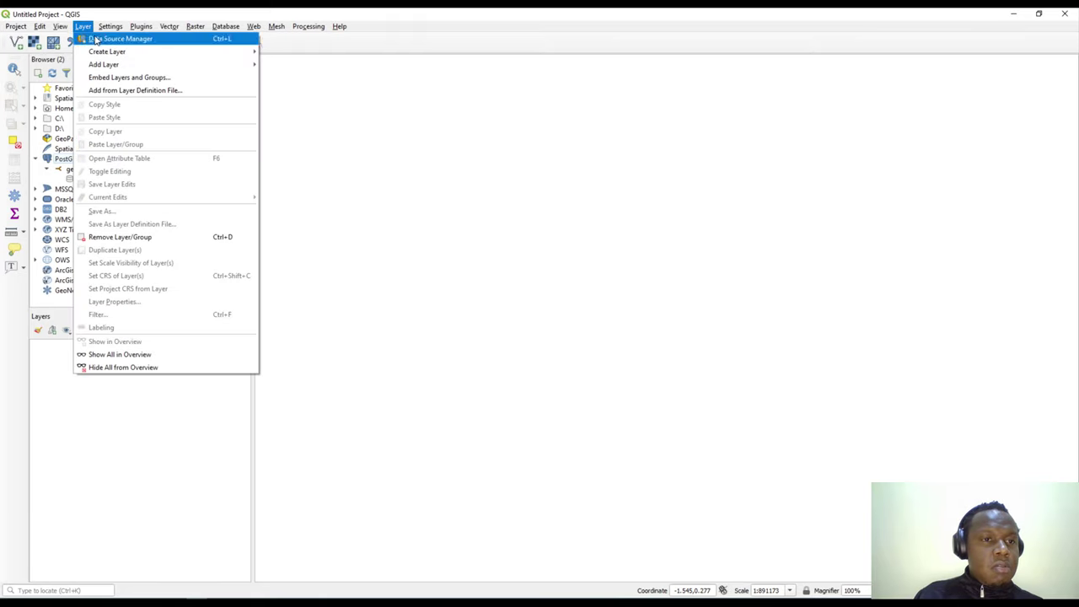
mouse_move(106, 68)
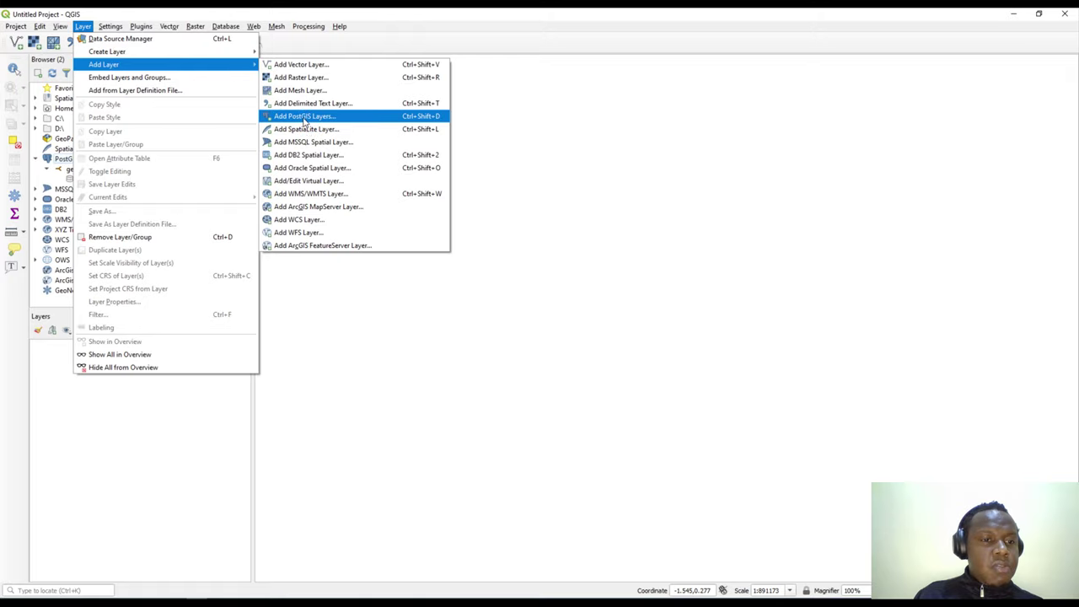
left_click(168, 408)
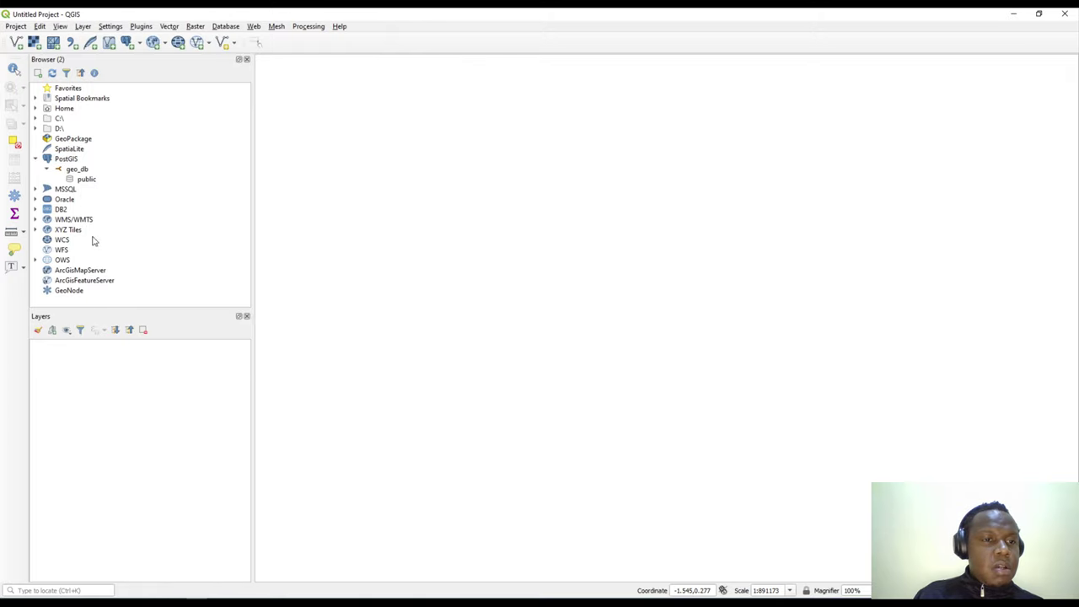
left_click(36, 160)
right_click(60, 161)
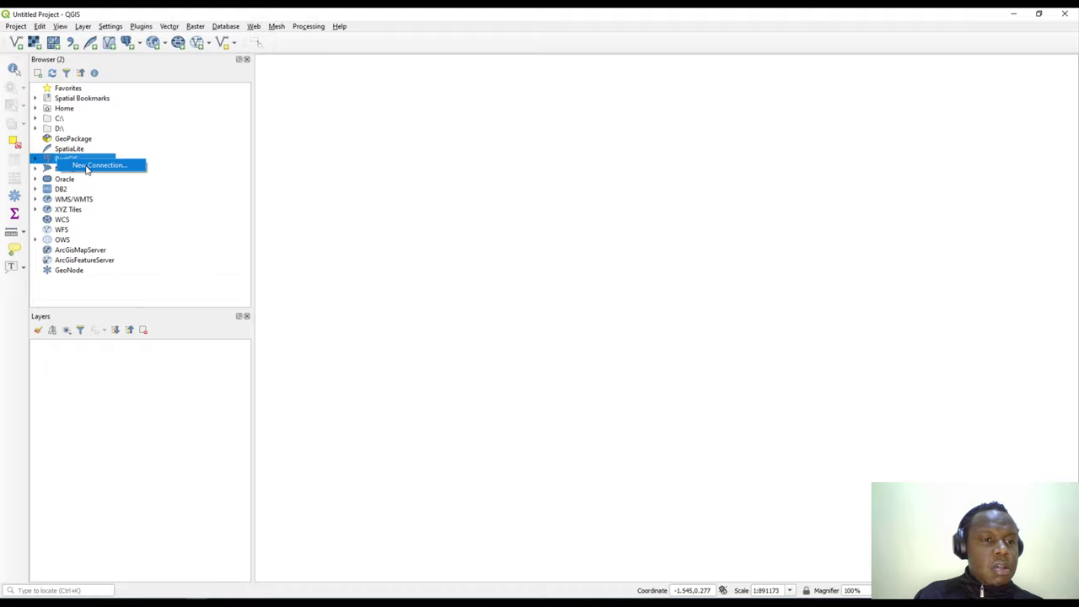
left_click(36, 160)
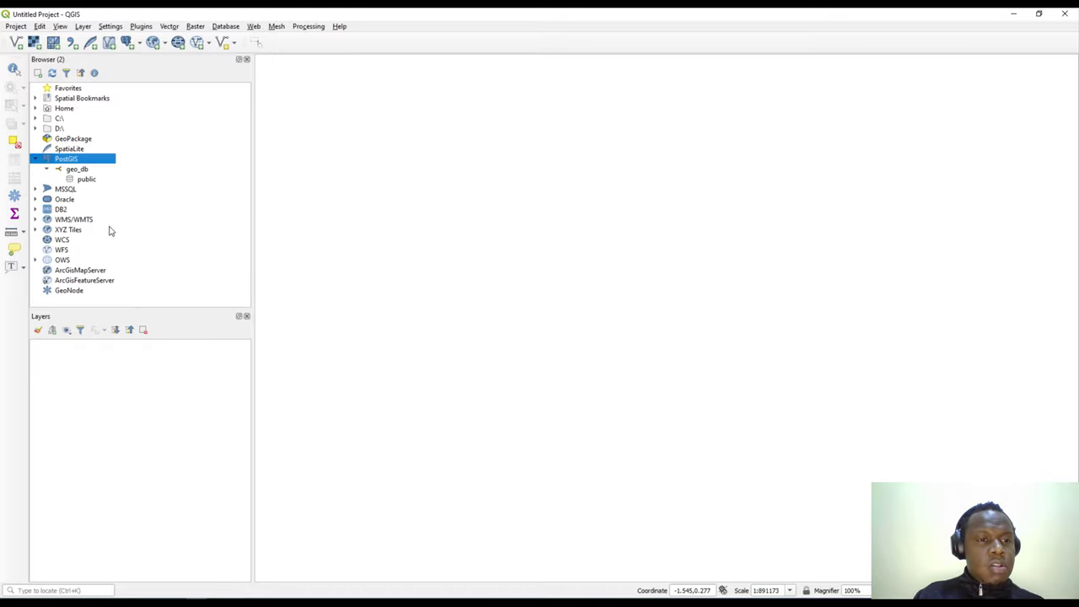
left_click(86, 180)
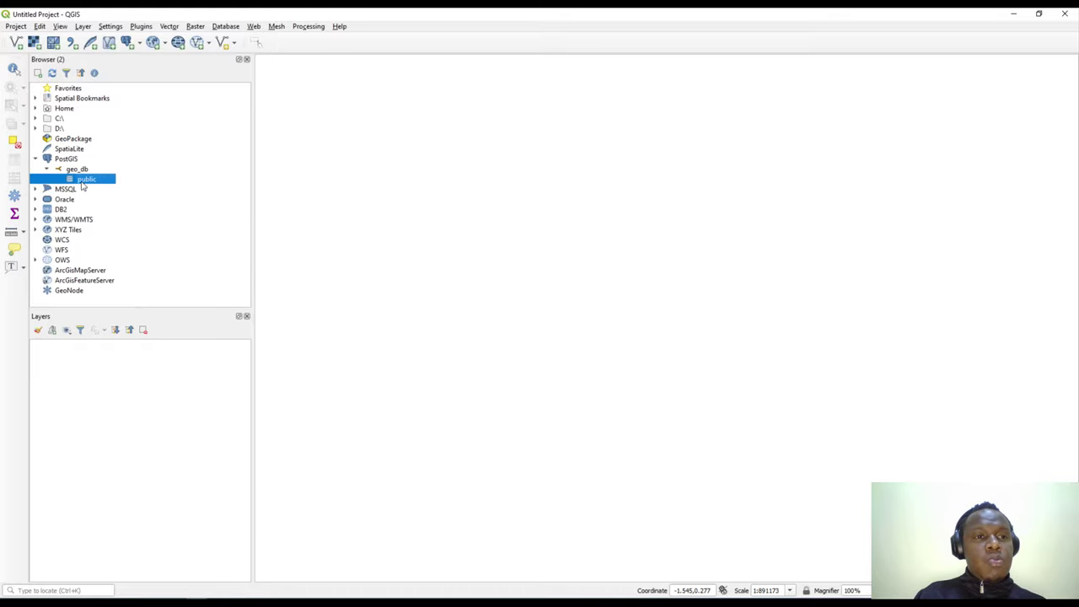
Add the zipped shapefile Kenya_Map-shp from Desktop\GIS\data\vector as a vector layer and close the Data Source Manager
left_click(83, 27)
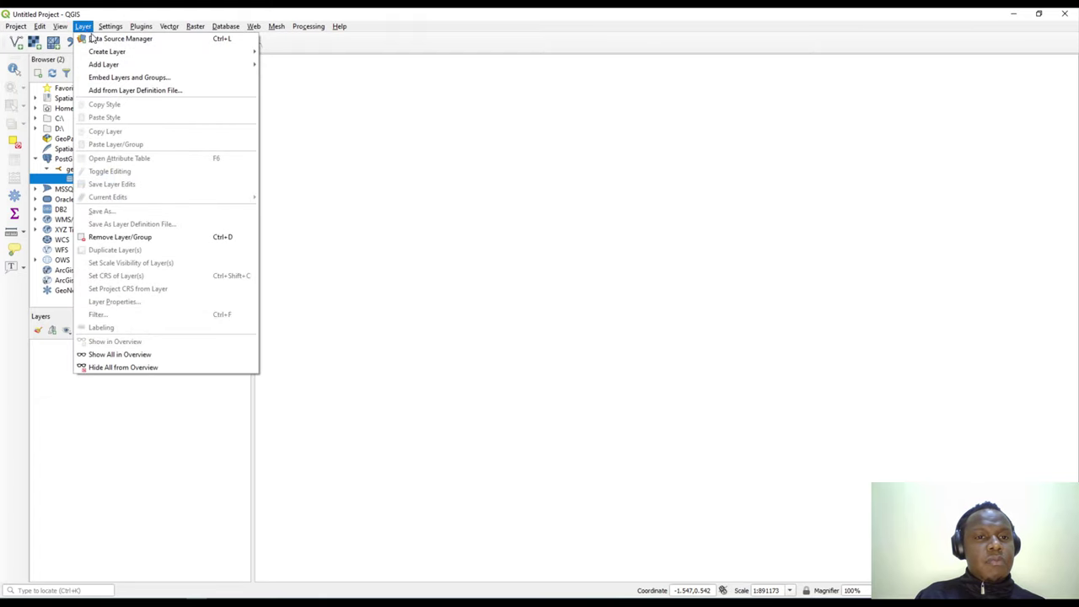
mouse_move(148, 67)
left_click(279, 65)
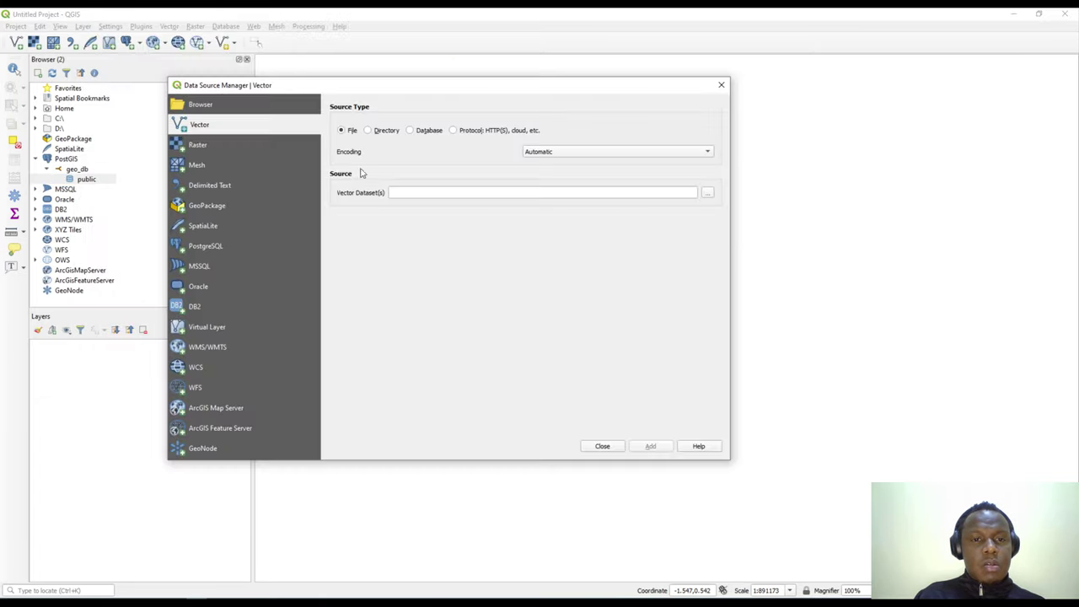
left_click(708, 192)
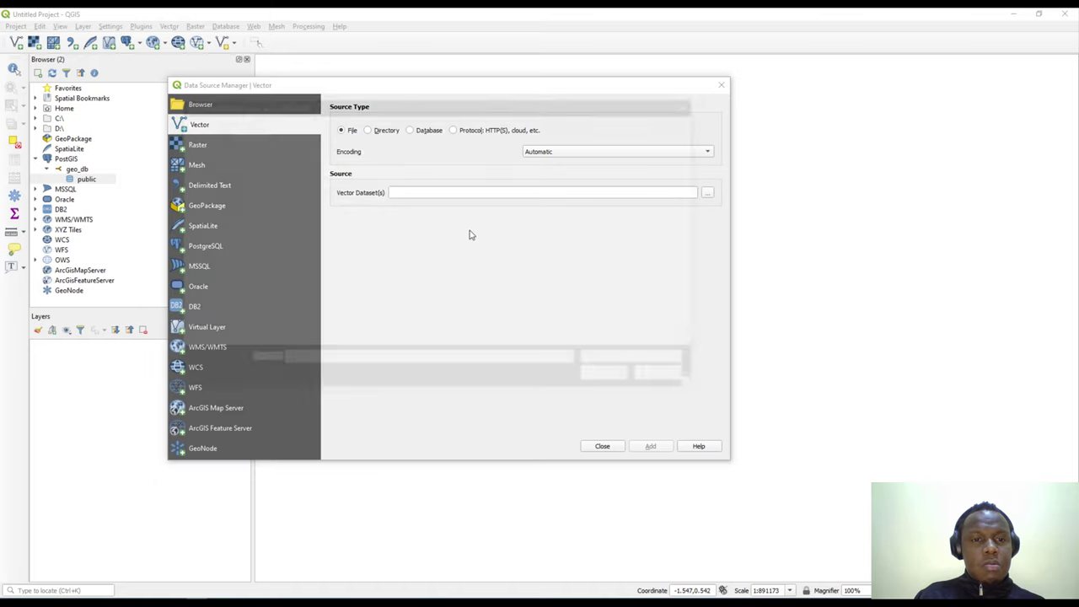
left_click(329, 176)
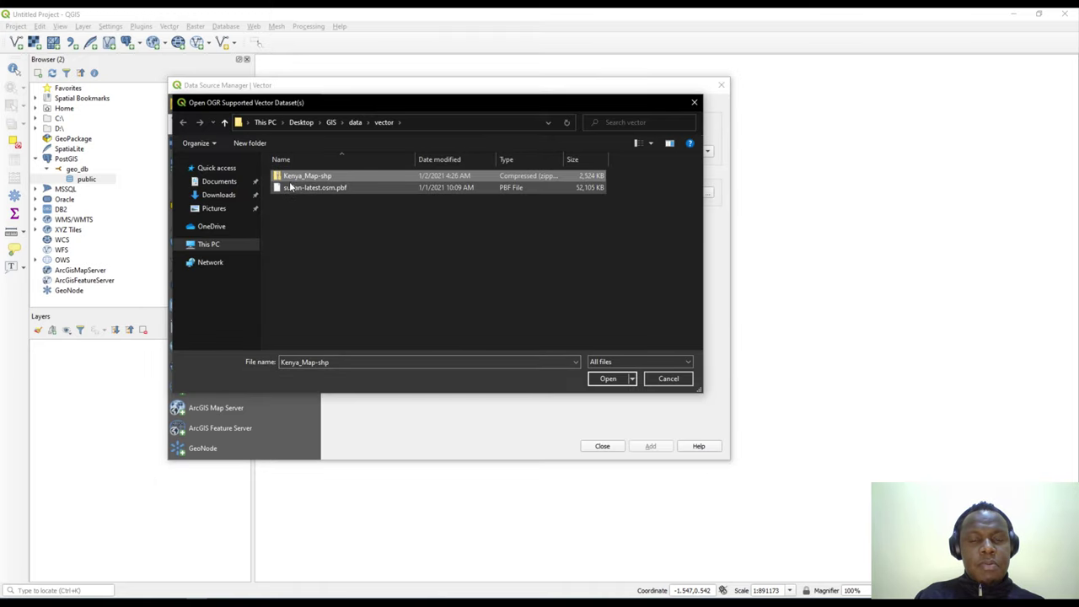
left_click(608, 380)
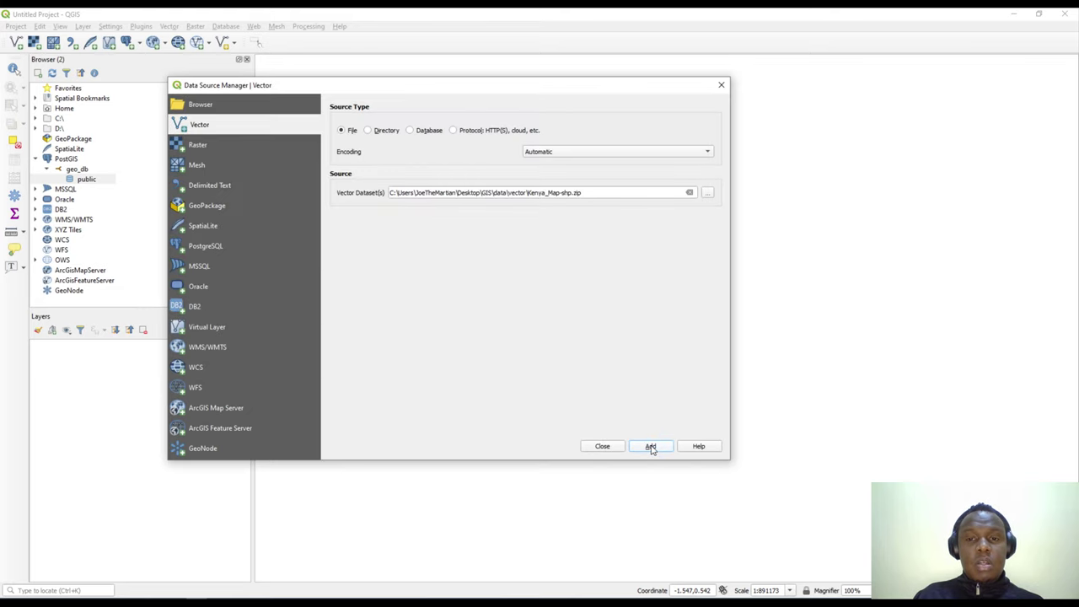
left_click(650, 447)
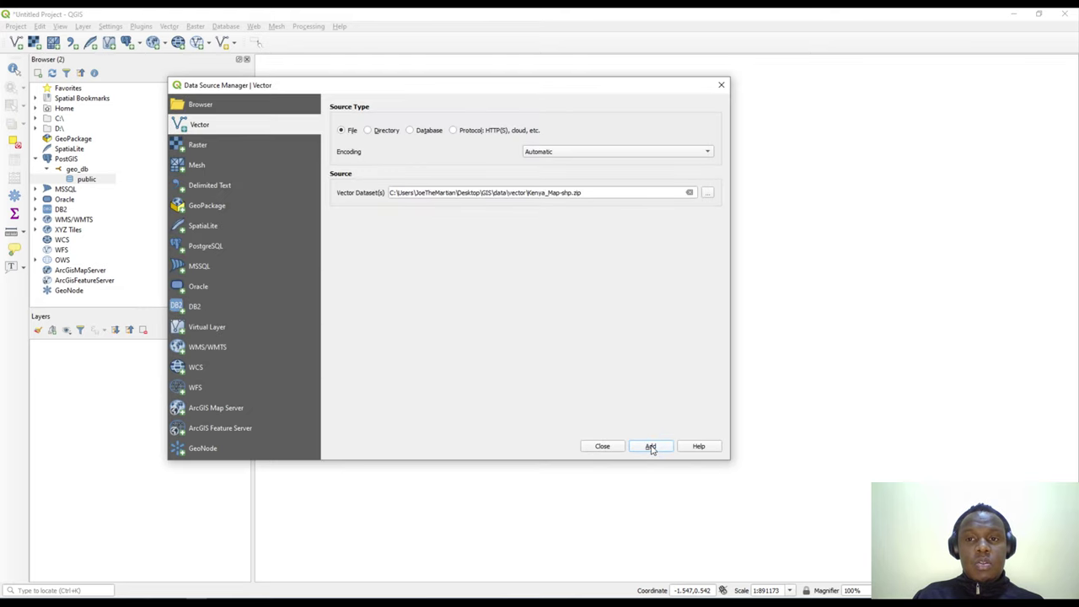
left_click(721, 86)
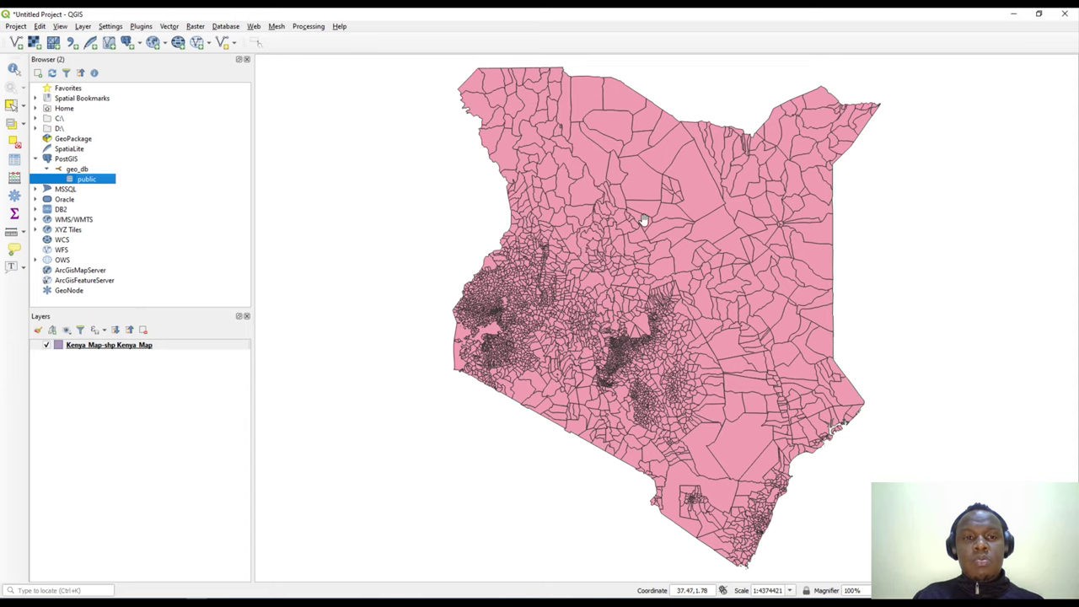
Open DB Manager and connect to the PostGIS database geo_db with the username postgres and the database password
left_click(228, 27)
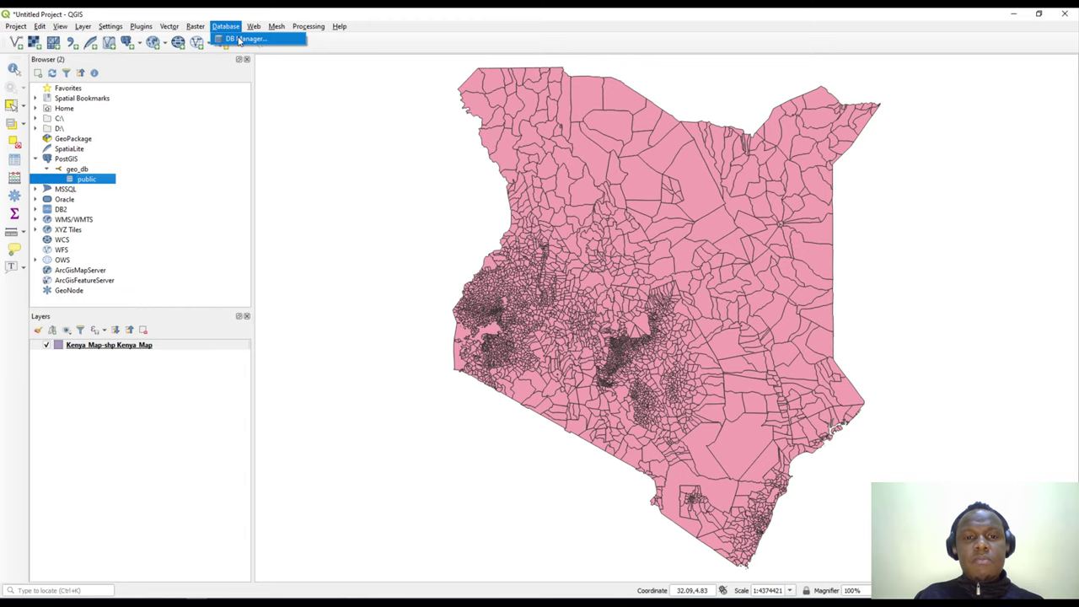
left_click(240, 39)
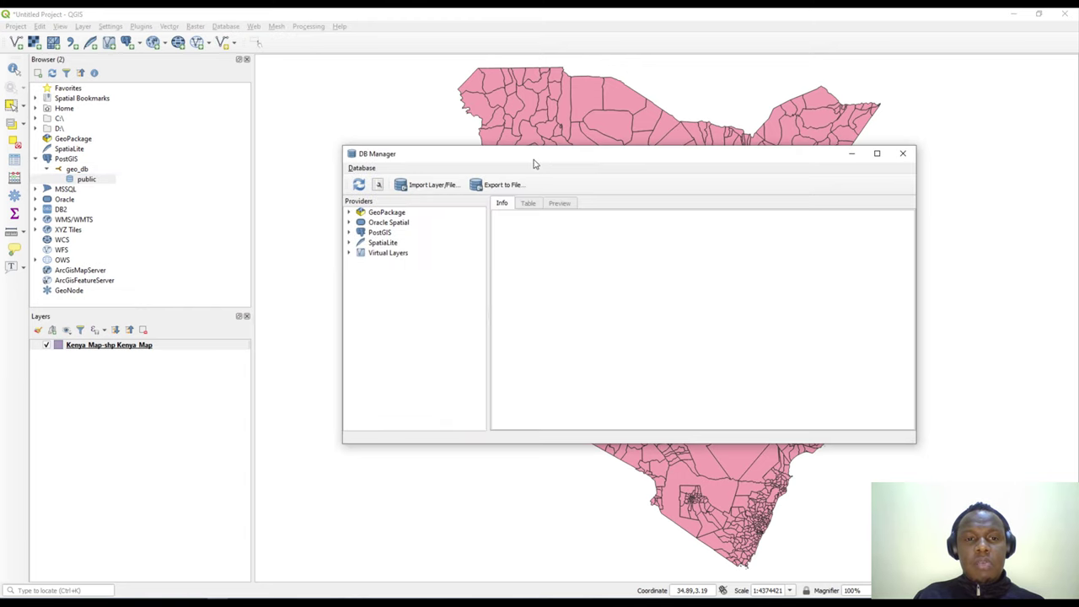
left_click_drag(534, 160, 487, 155)
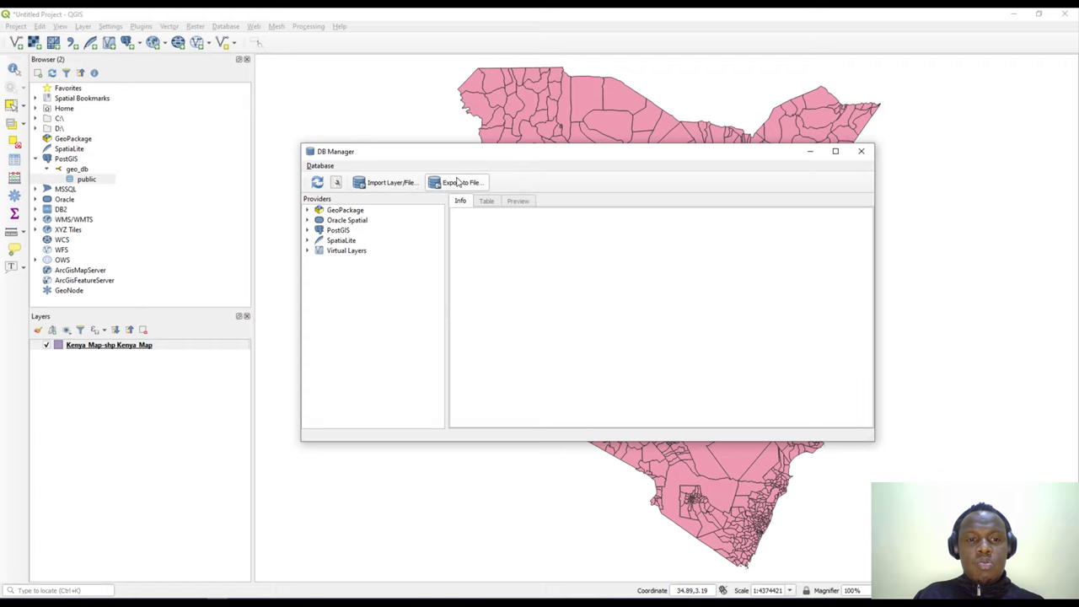
left_click(308, 233)
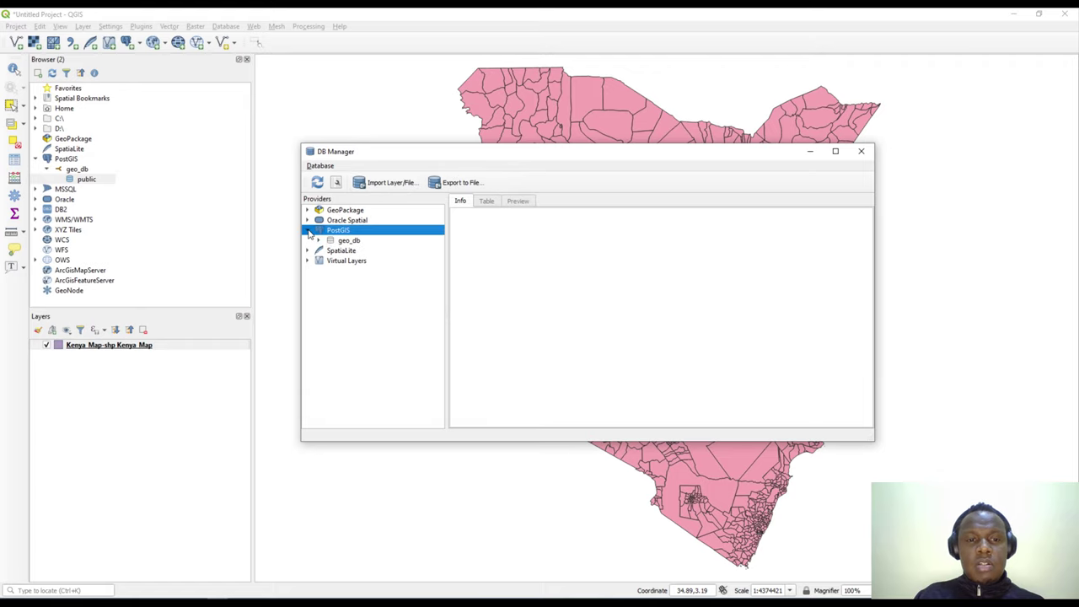
left_click(320, 241)
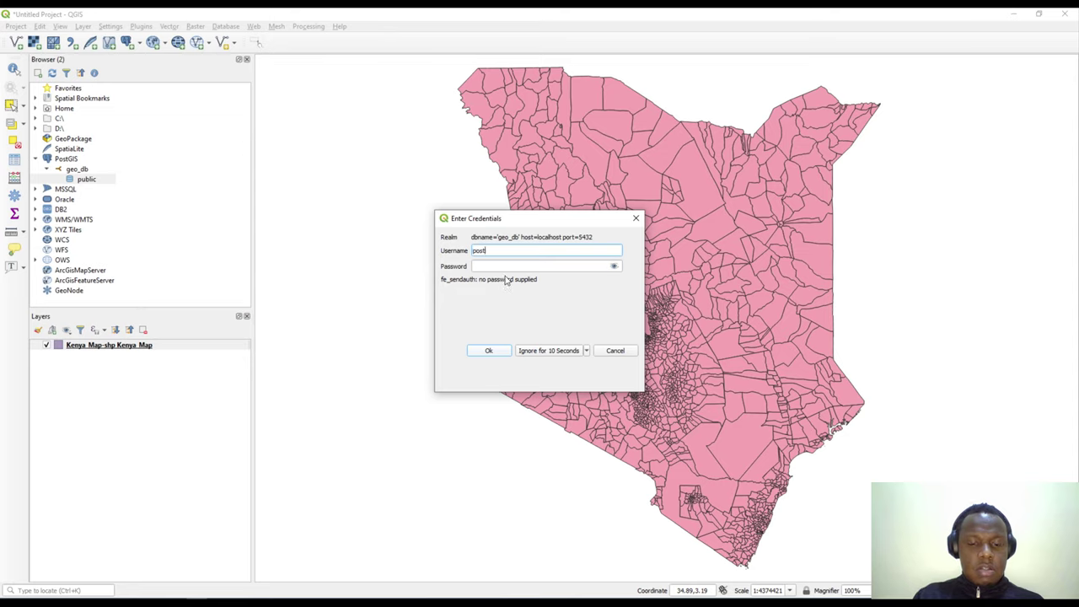
key("Tab")
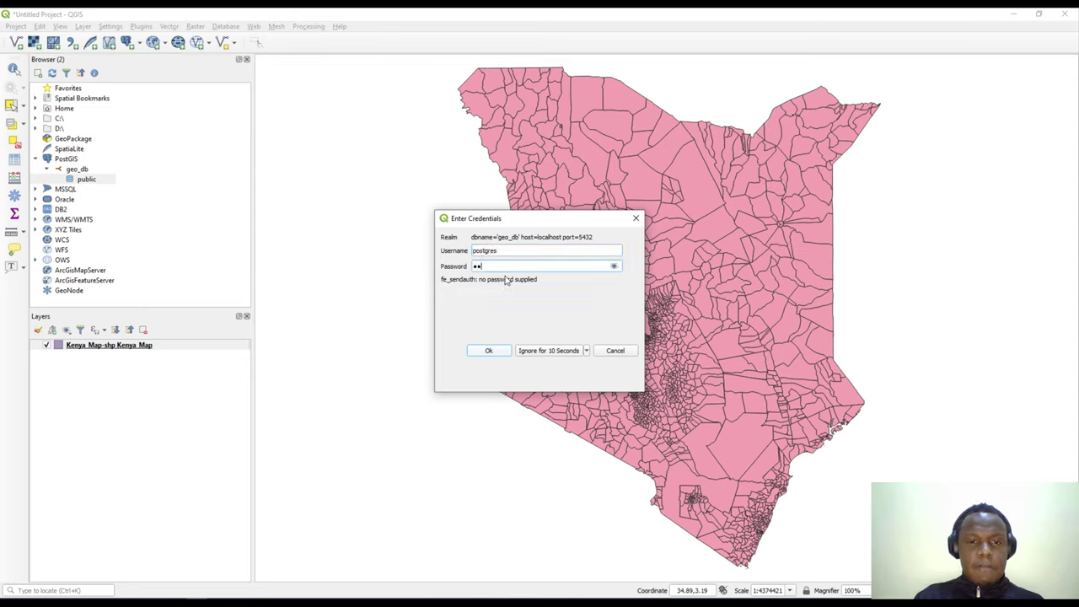
key("Return")
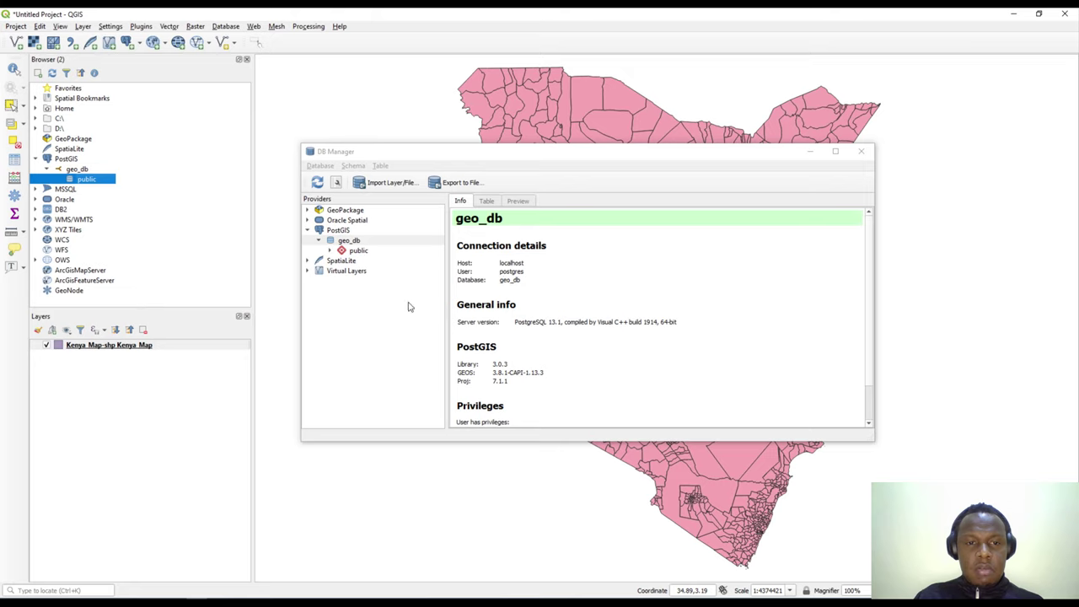
Examine the geography_columns, geometry_columns and spatial_ref_sys tables in geo_db's public schema, then collapse the schema
left_click(334, 252)
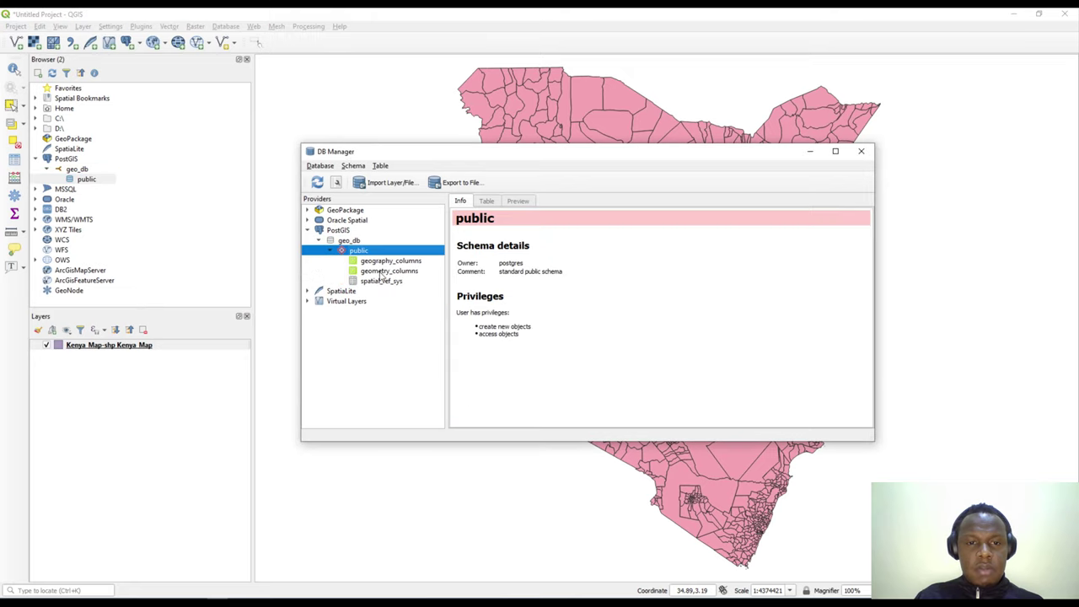
left_click(390, 262)
left_click(390, 272)
left_click(383, 281)
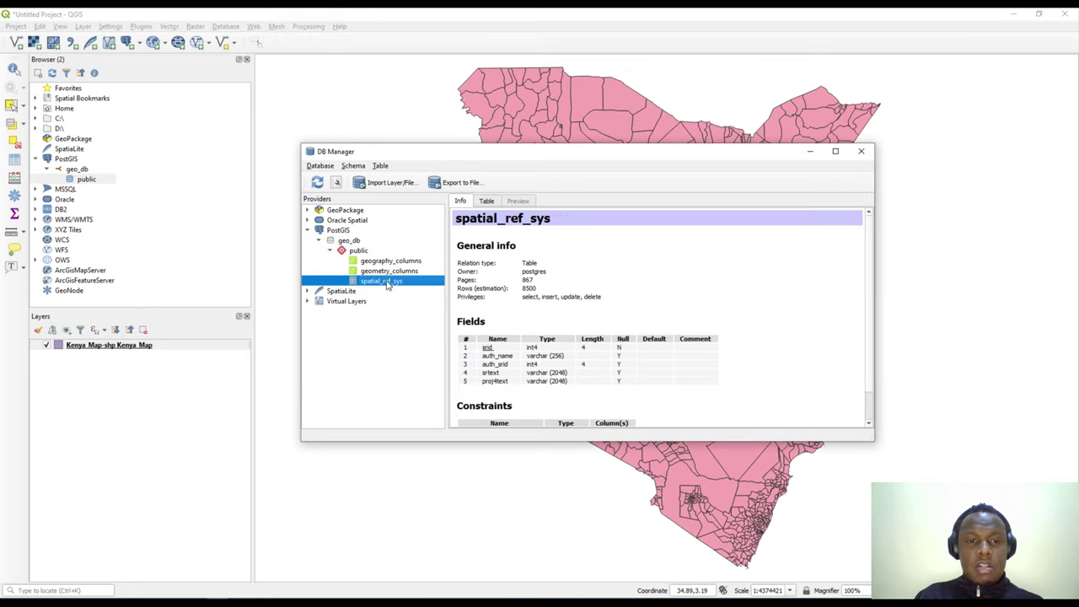
left_click(330, 251)
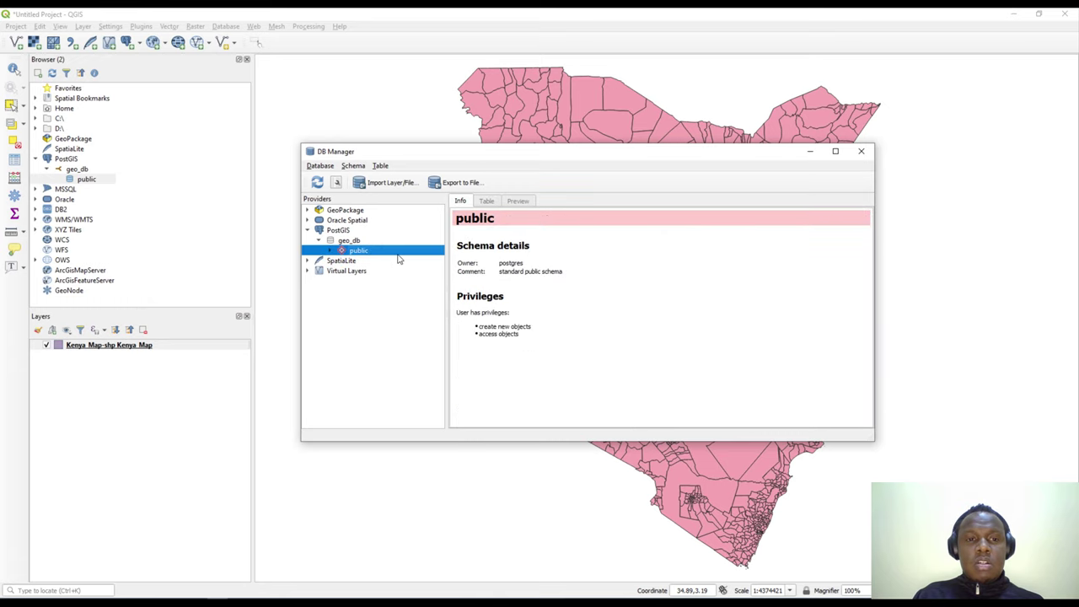
Import the Kenya_Map-shp Kenya_Map layer into geo_db's public schema as table kenya_admin, with a spatial index created
left_click_drag(511, 163, 421, 154)
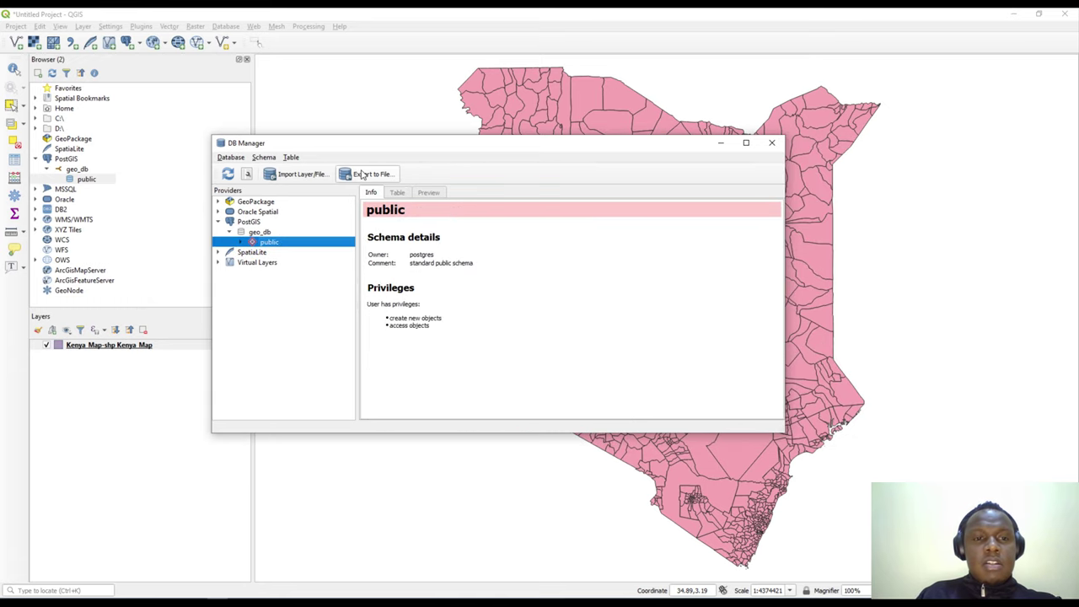
left_click(301, 175)
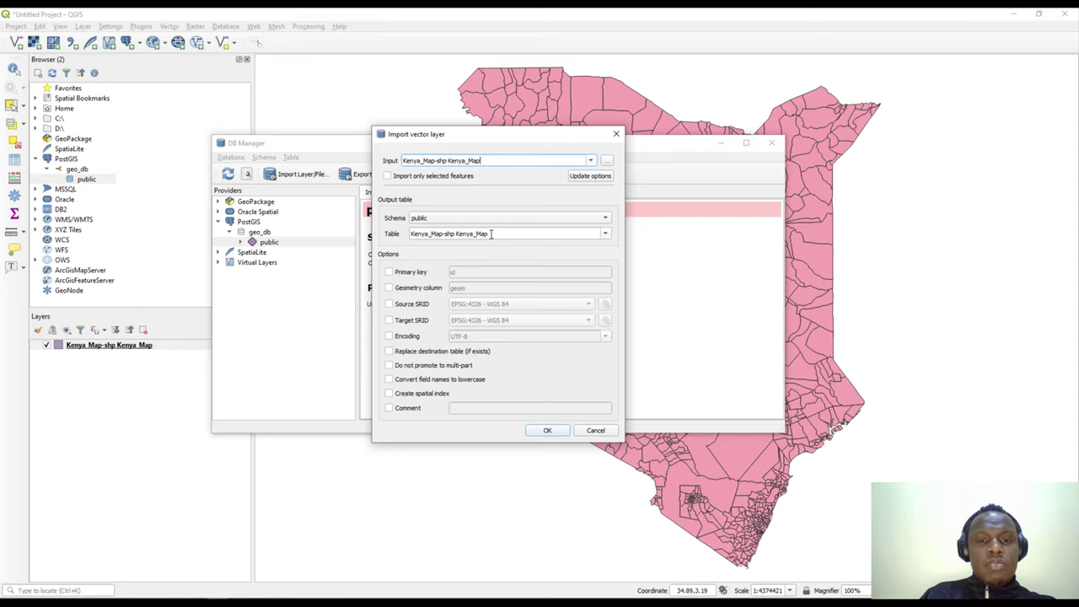
left_click_drag(492, 235, 393, 236)
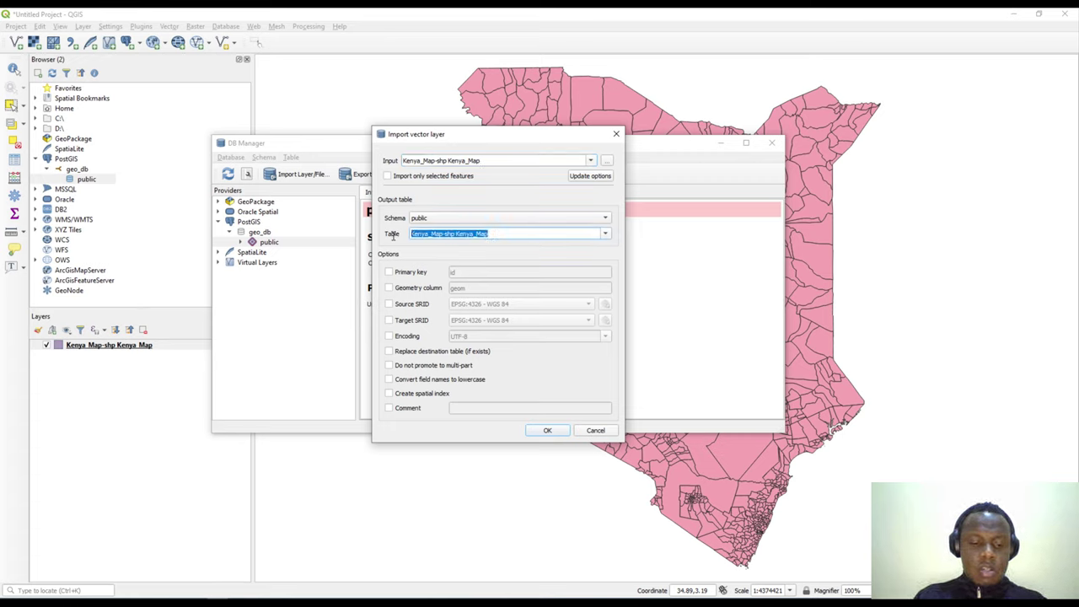
type("kenya_admin")
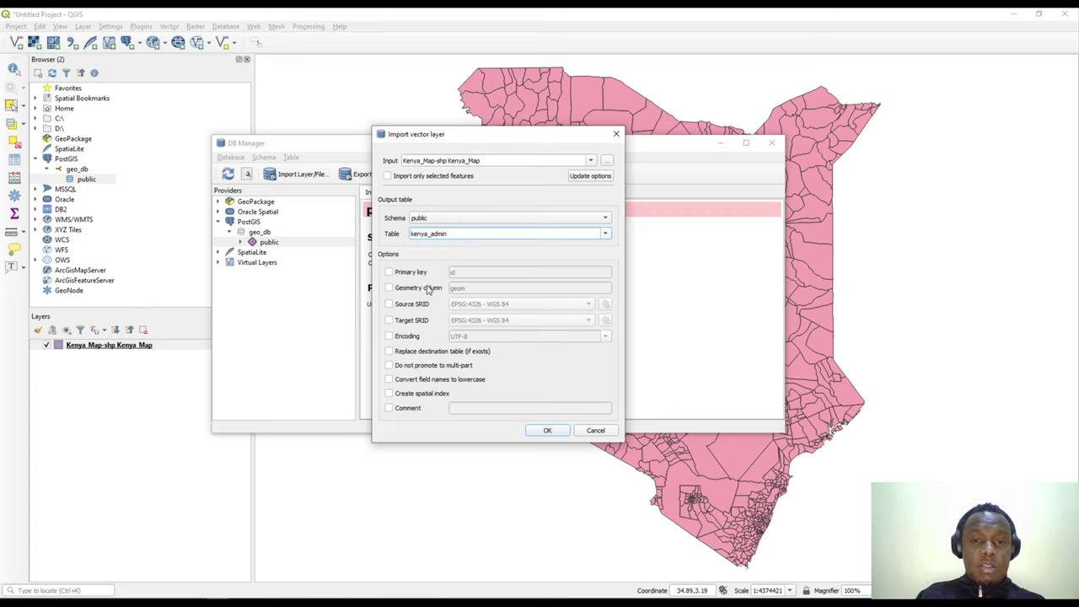
left_click(390, 273)
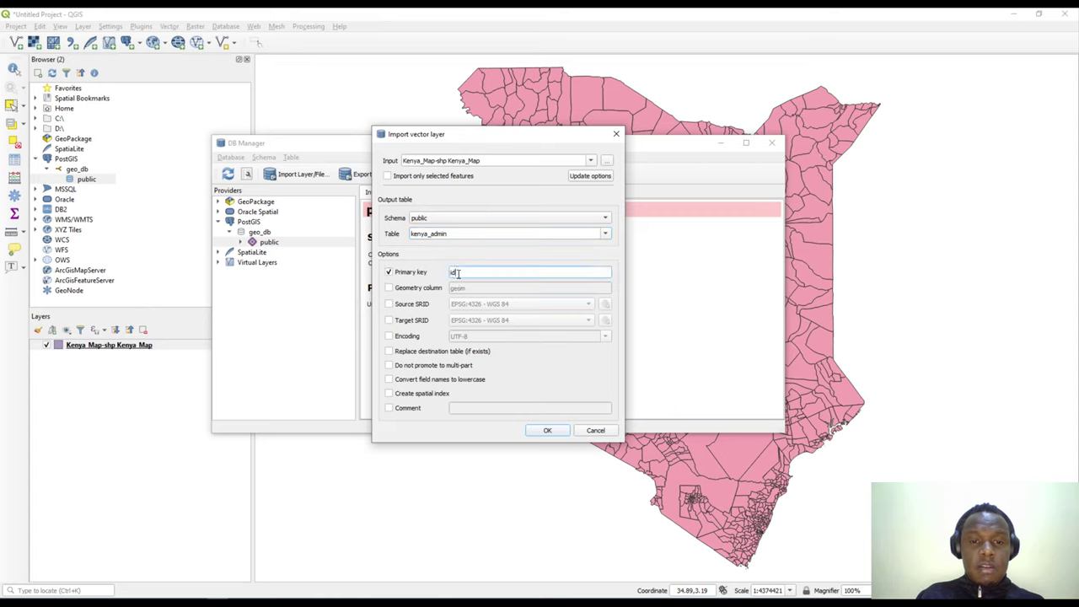
left_click(389, 273)
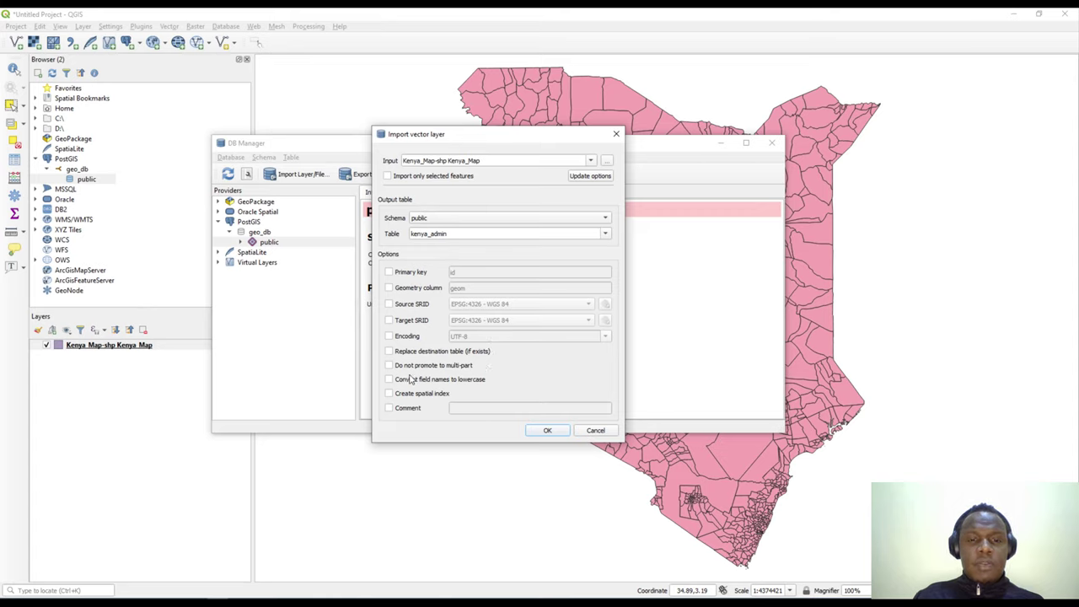
left_click(389, 395)
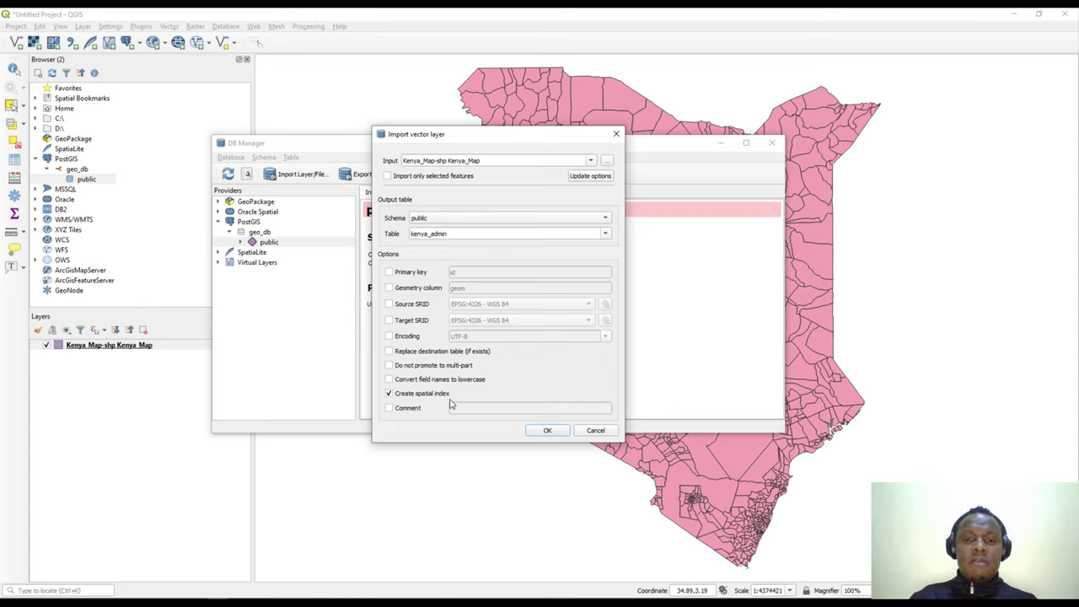
left_click(549, 432)
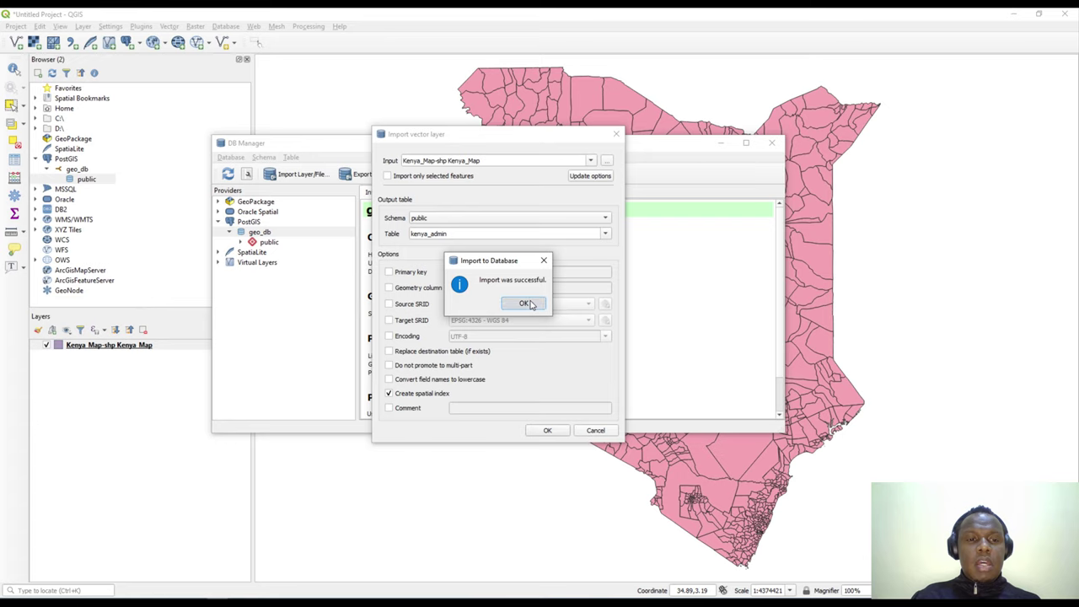
left_click(526, 304)
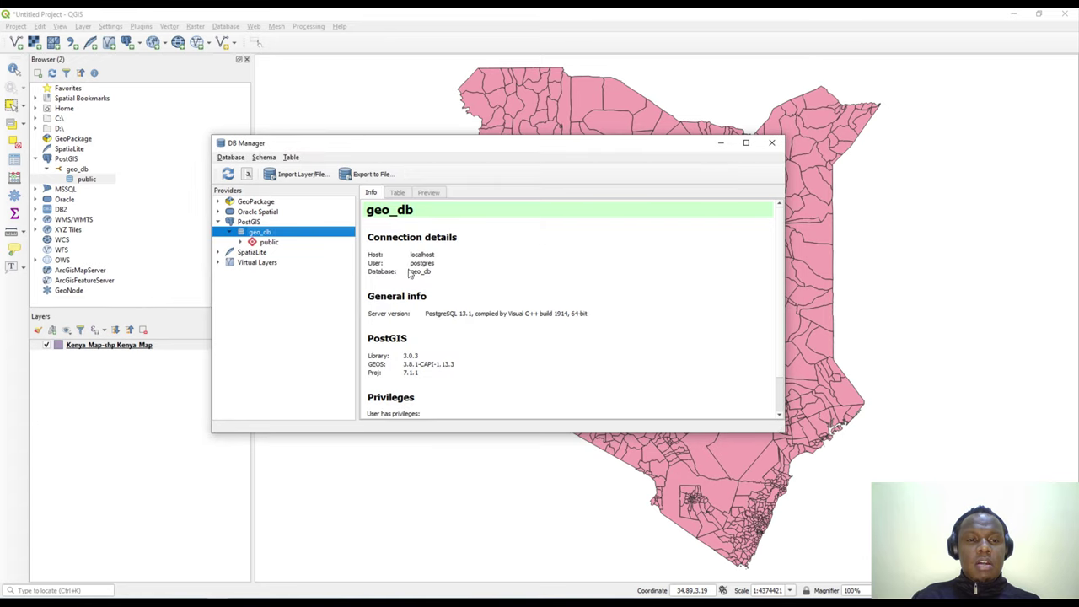
Expand geo_db's public schema in DB Manager and add the kenya_admin table to the map as a layer
double_click(258, 243)
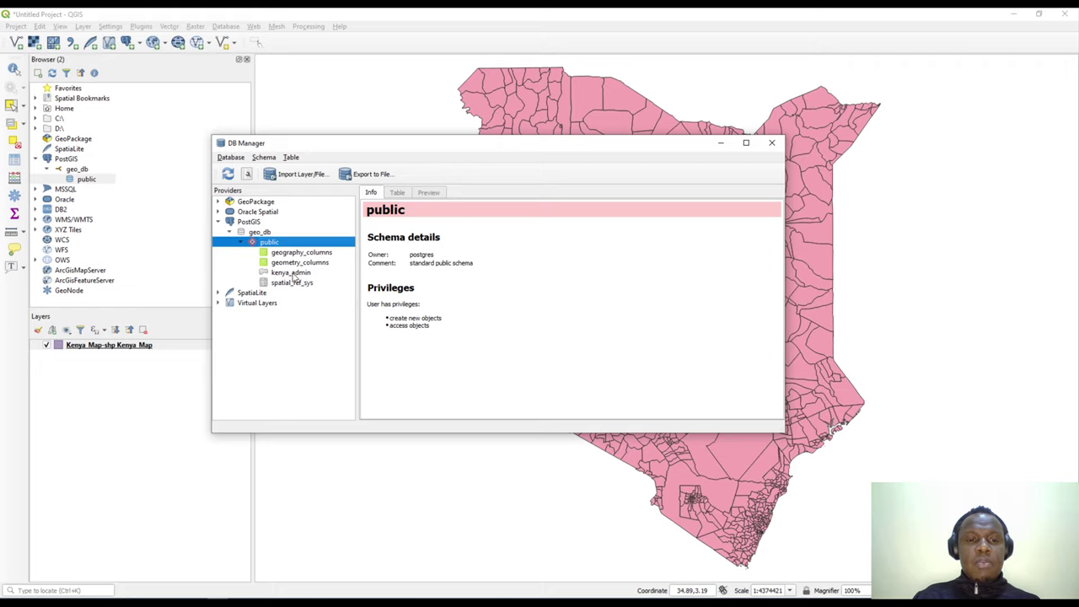
left_click(290, 272)
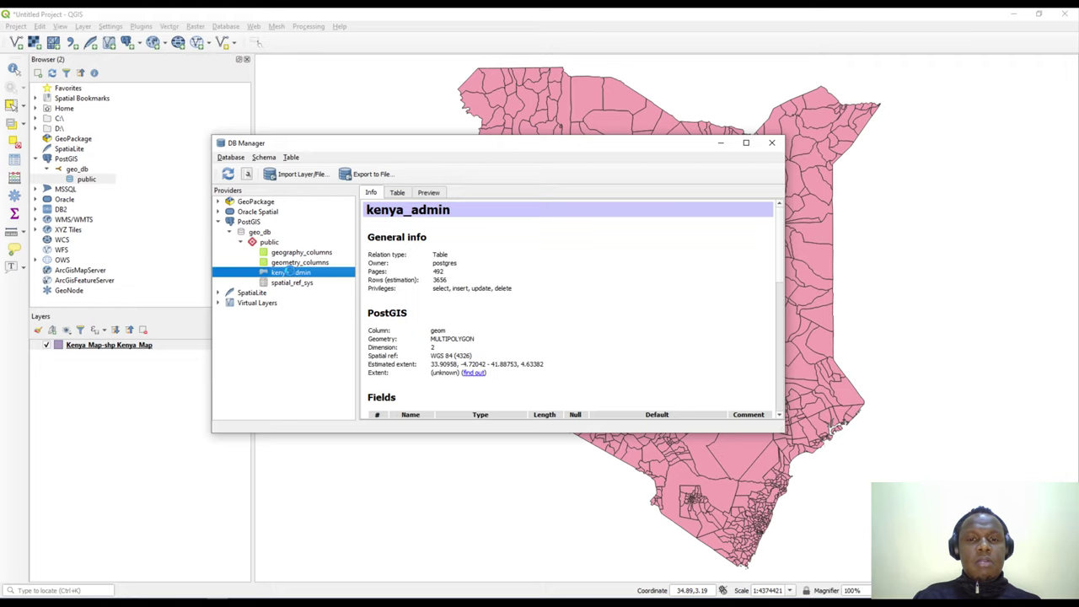
double_click(293, 276)
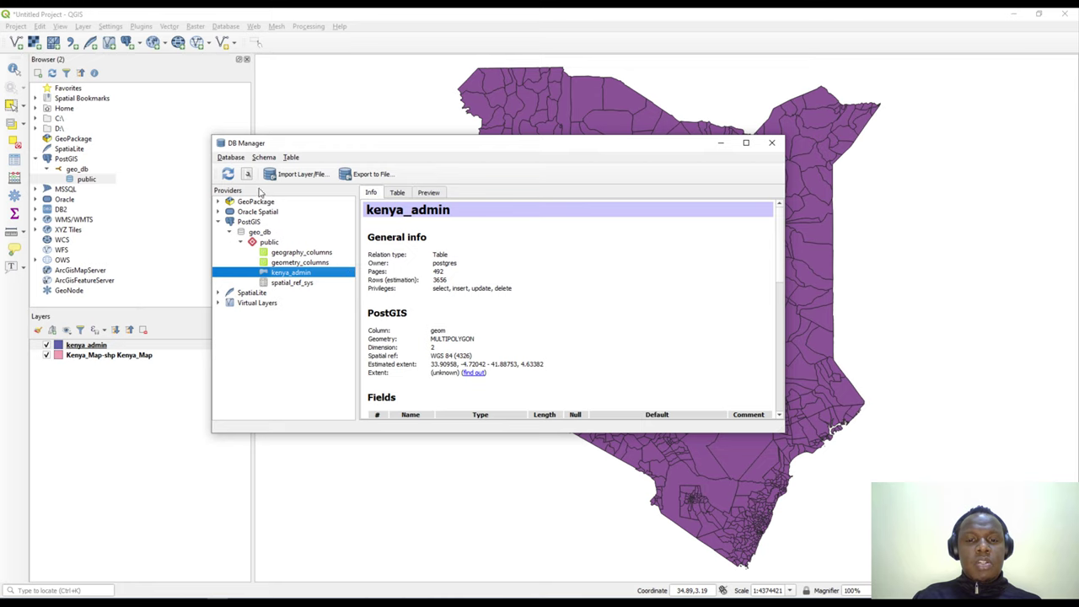
Enlarge the DB Manager window and examine kenya_admin's attribute records and its map preview
left_click_drag(266, 135, 267, 66)
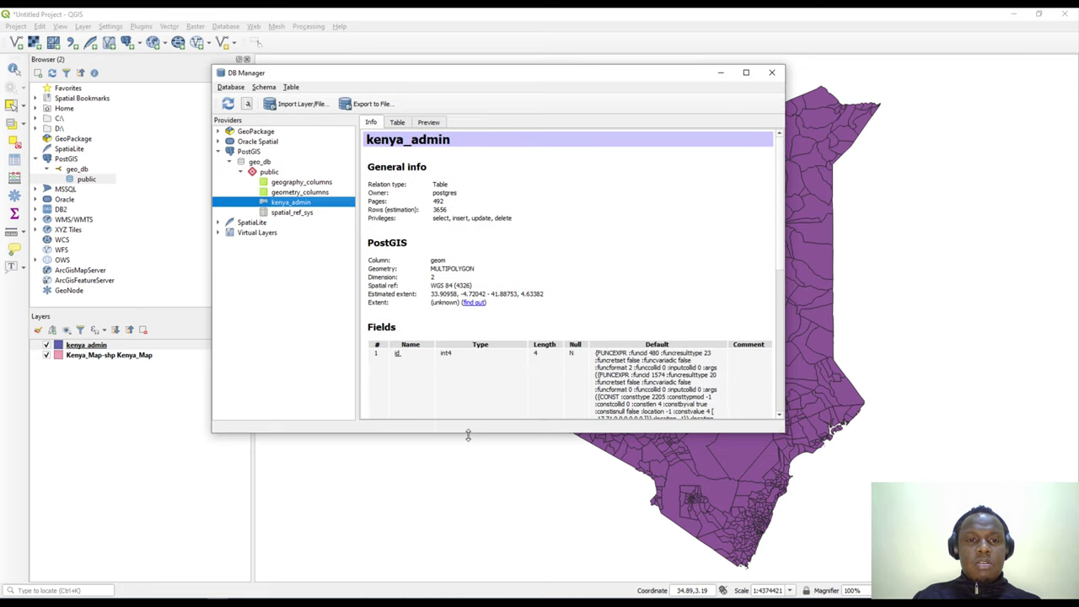
left_click_drag(465, 434, 472, 566)
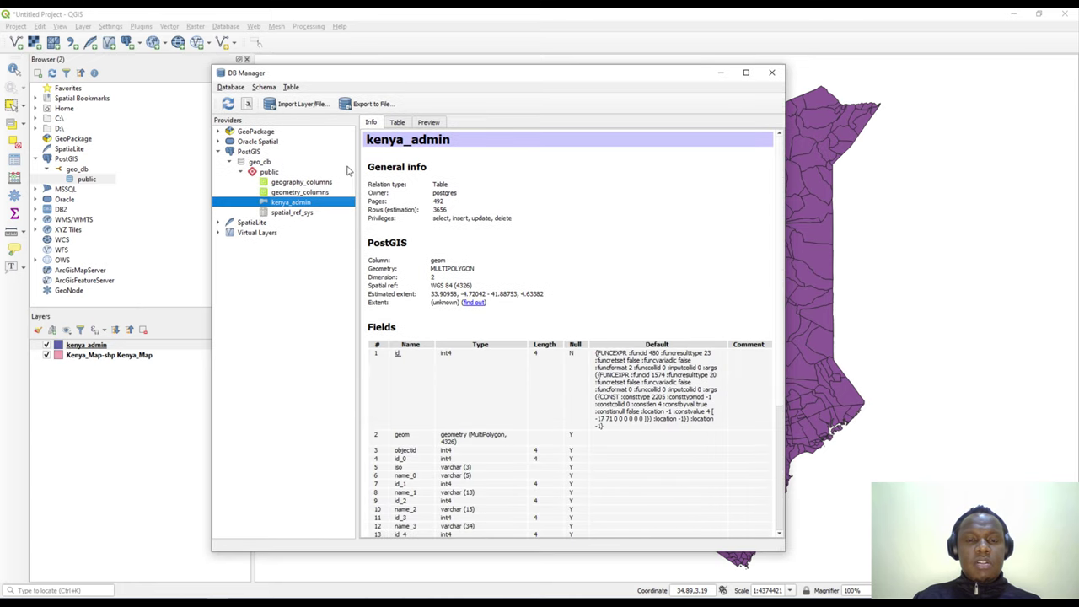
left_click(397, 122)
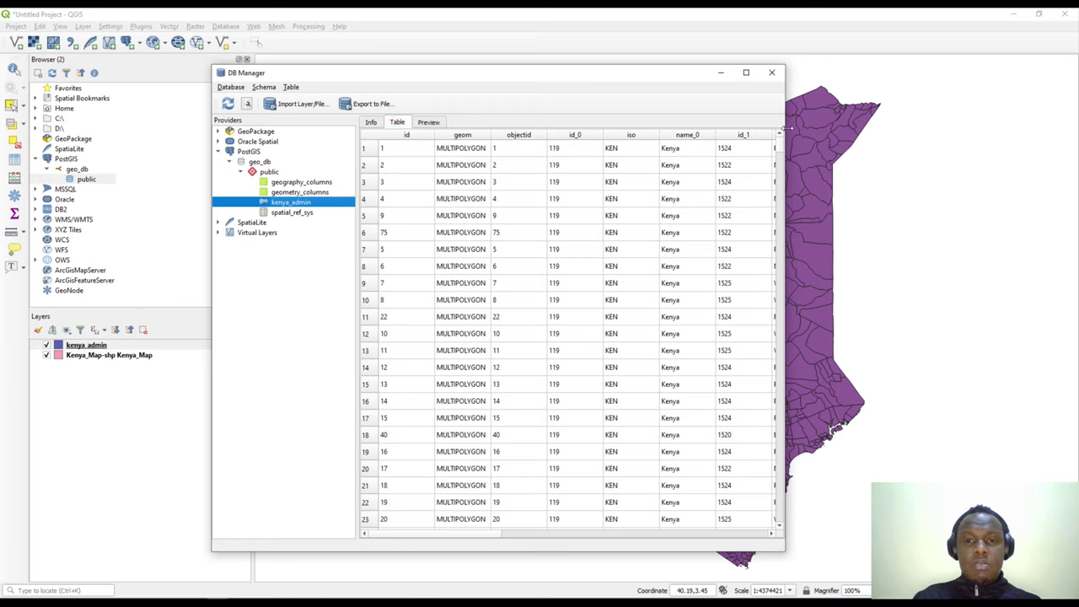
left_click_drag(785, 127, 959, 115)
left_click(630, 150)
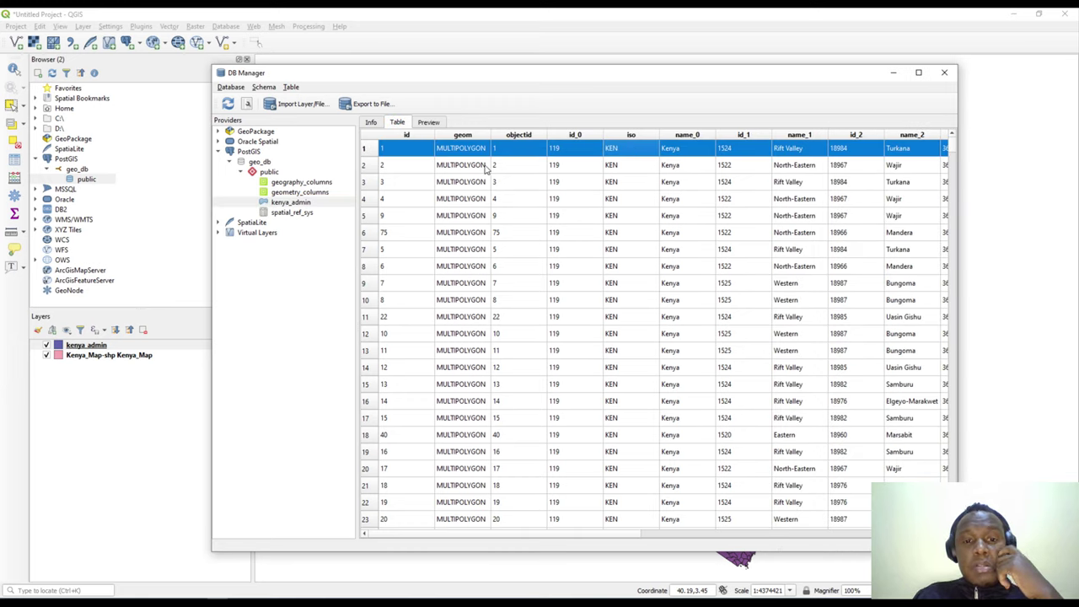
left_click(430, 122)
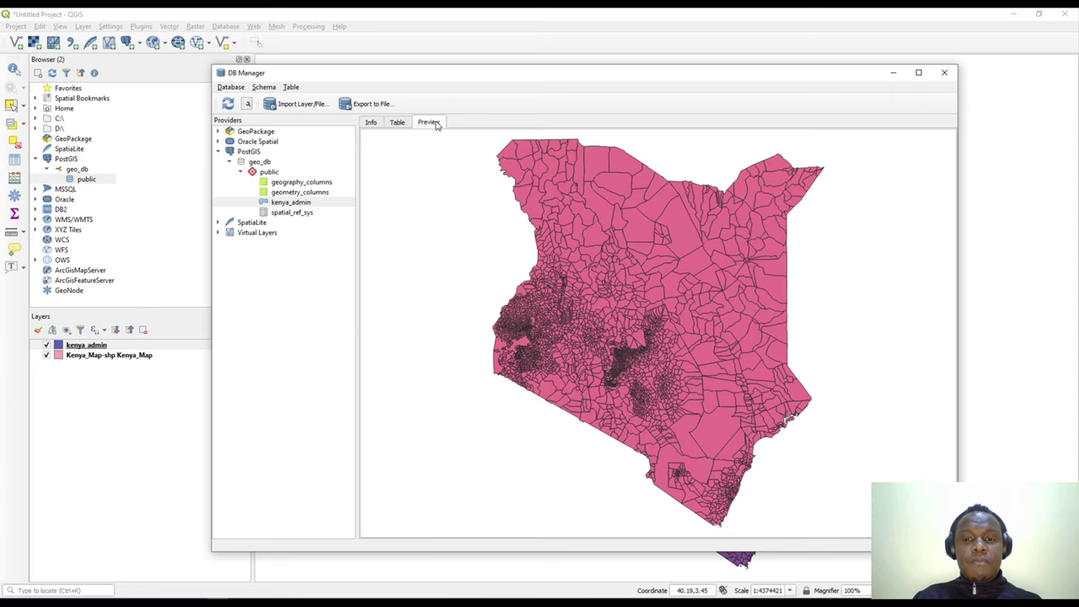
scroll(674, 325, "down", 1)
scroll(675, 327, "up", 1)
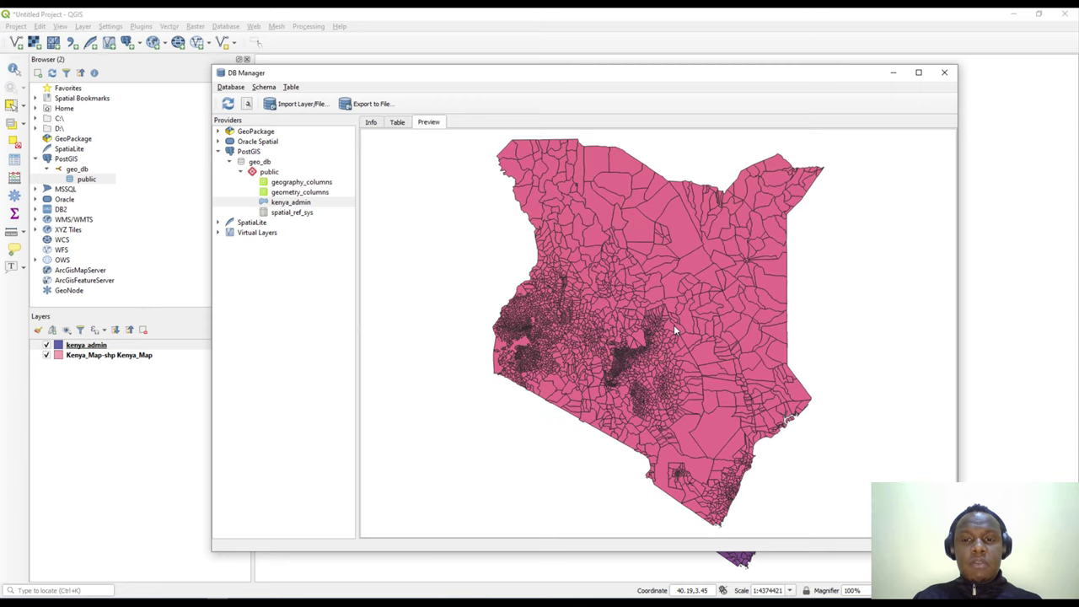
scroll(683, 337, "up", 3)
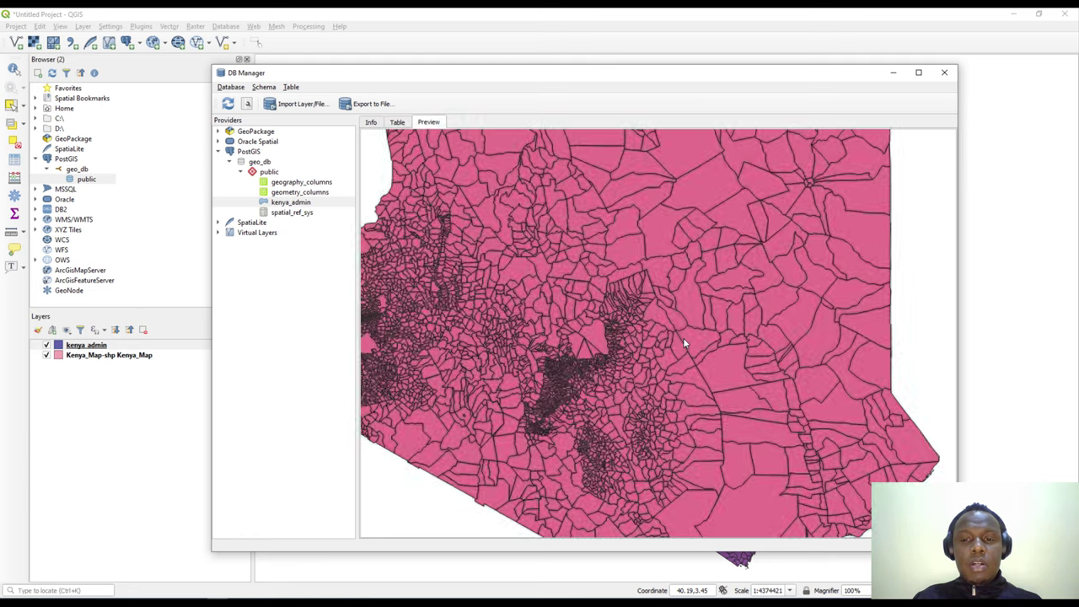
scroll(683, 336, "down", 3)
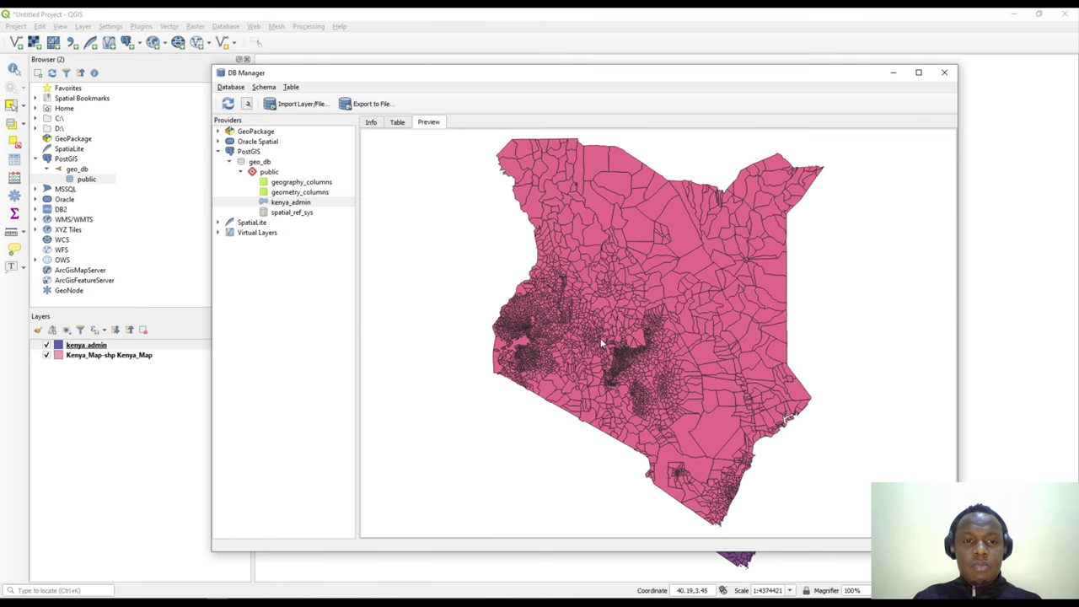
scroll(658, 336, "up", 1)
scroll(659, 335, "down", 1)
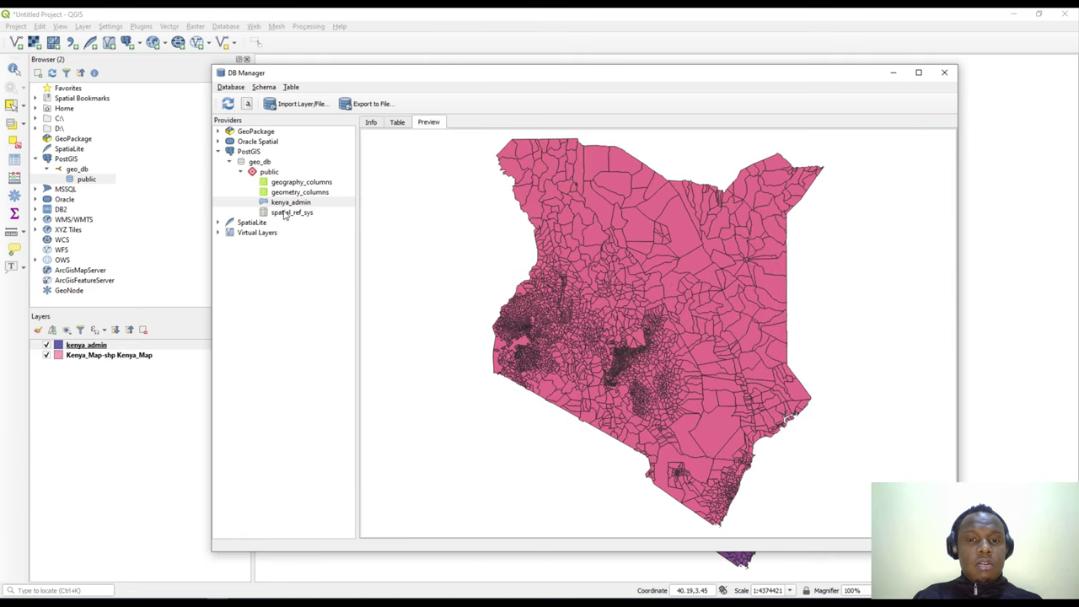
Review more kenya_admin records, then compute the table's exact extent and read its general, PostGIS and field information
left_click(401, 123)
scroll(563, 321, "down", 11)
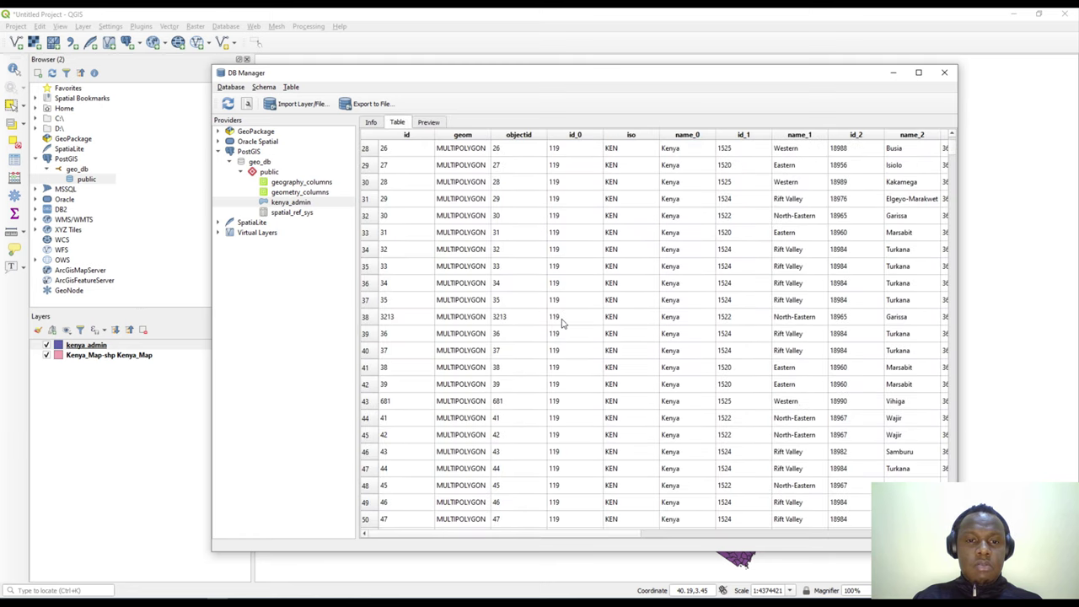
scroll(564, 326, "up", 11)
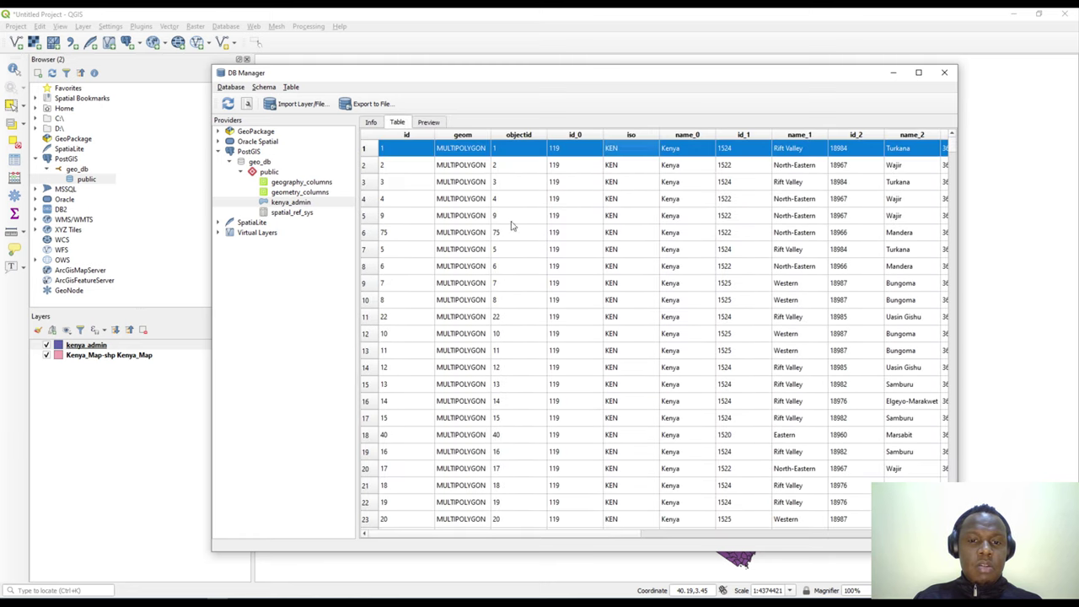
left_click(372, 123)
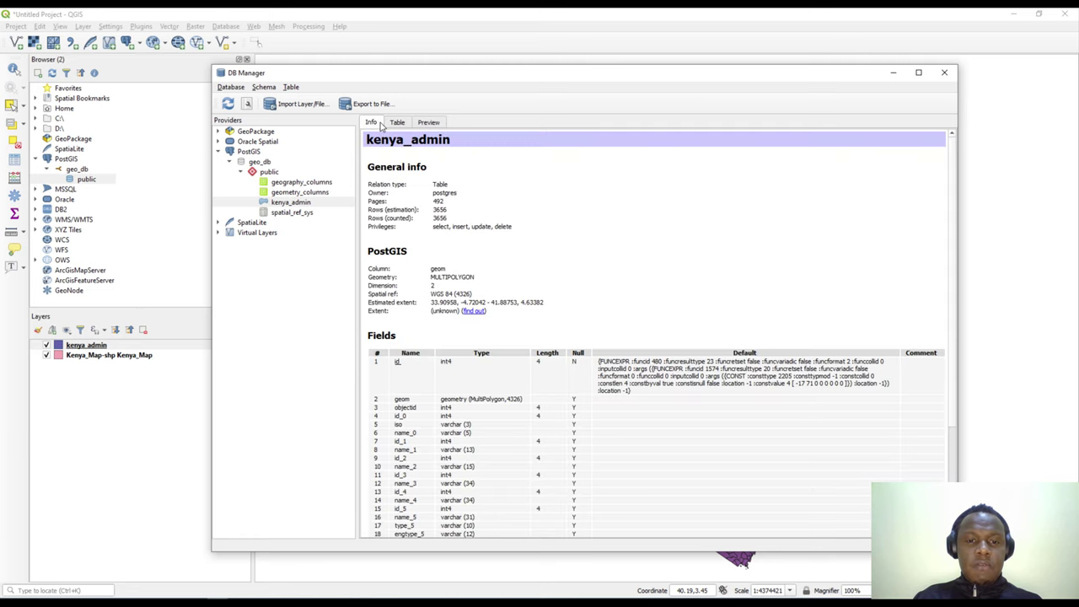
left_click(474, 312)
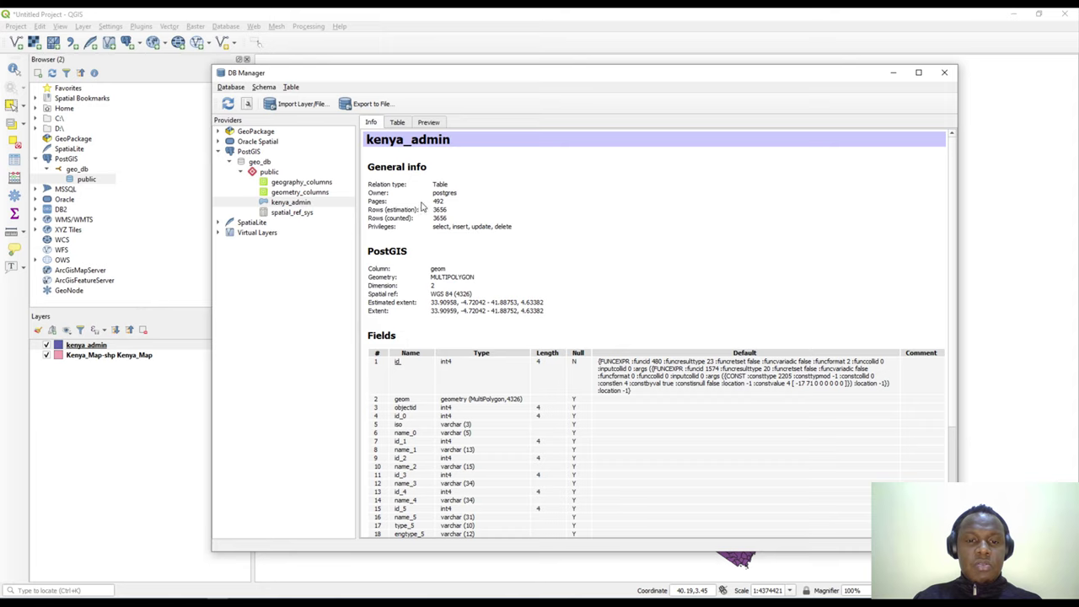
scroll(544, 272, "down", 3)
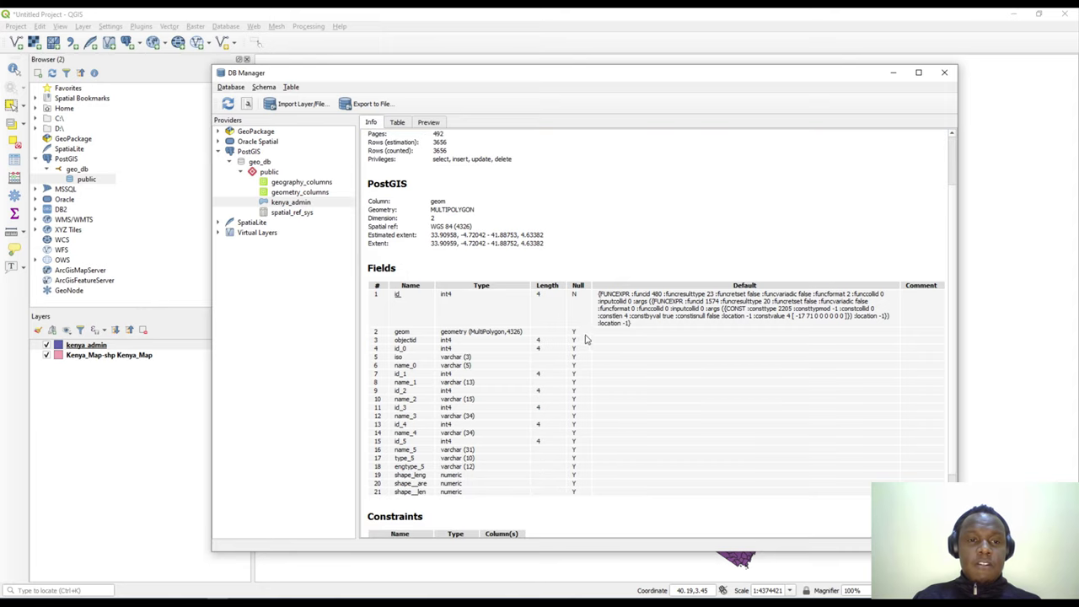
scroll(506, 287, "up", 3)
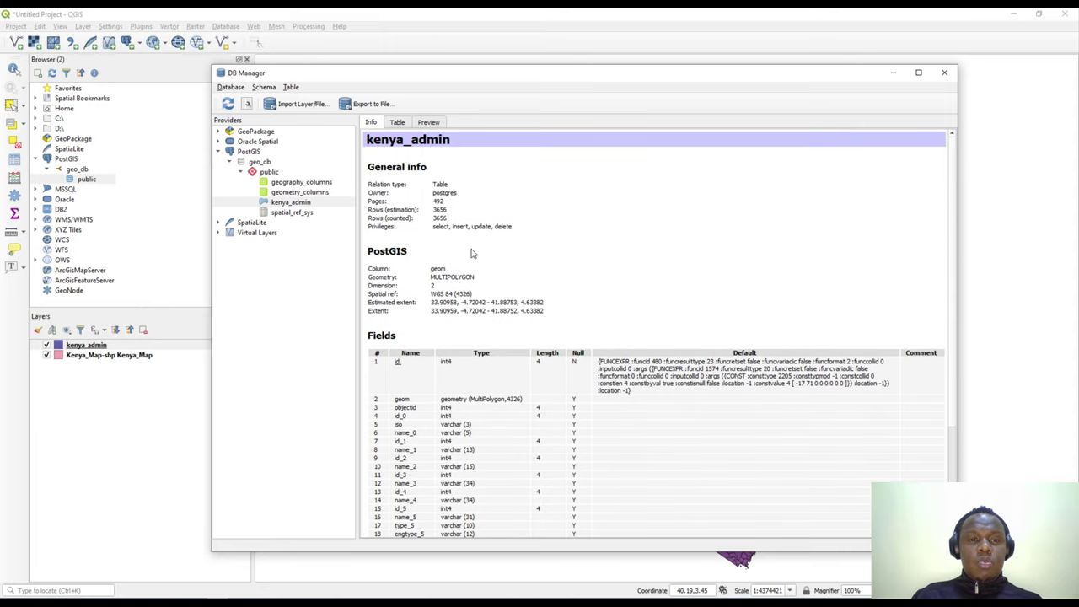
Collapse the public schema and the geo_db connection, then close DB Manager
double_click(241, 172)
double_click(240, 162)
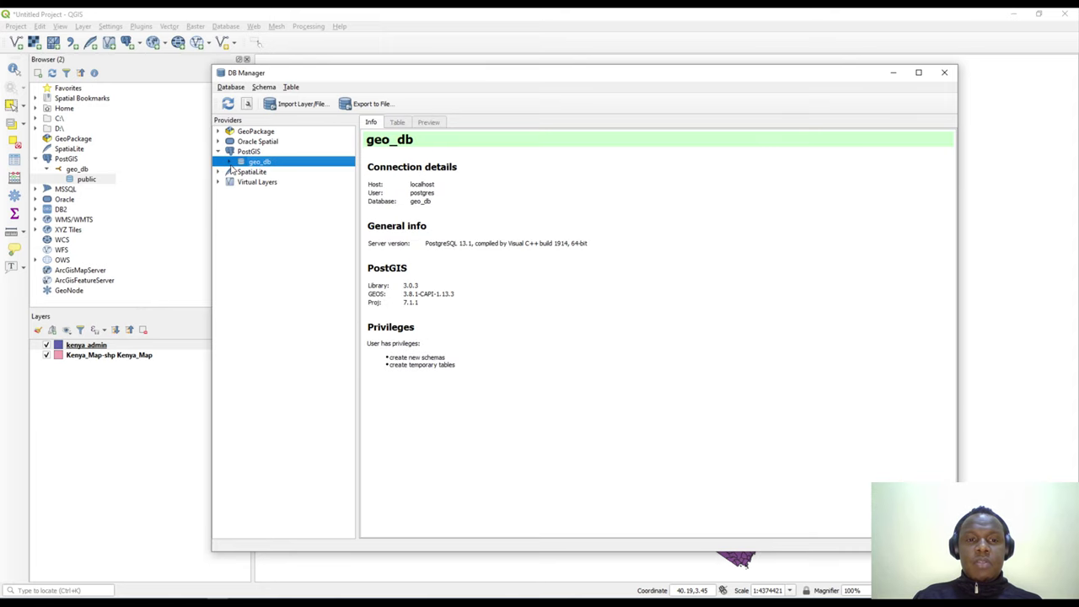
left_click(944, 73)
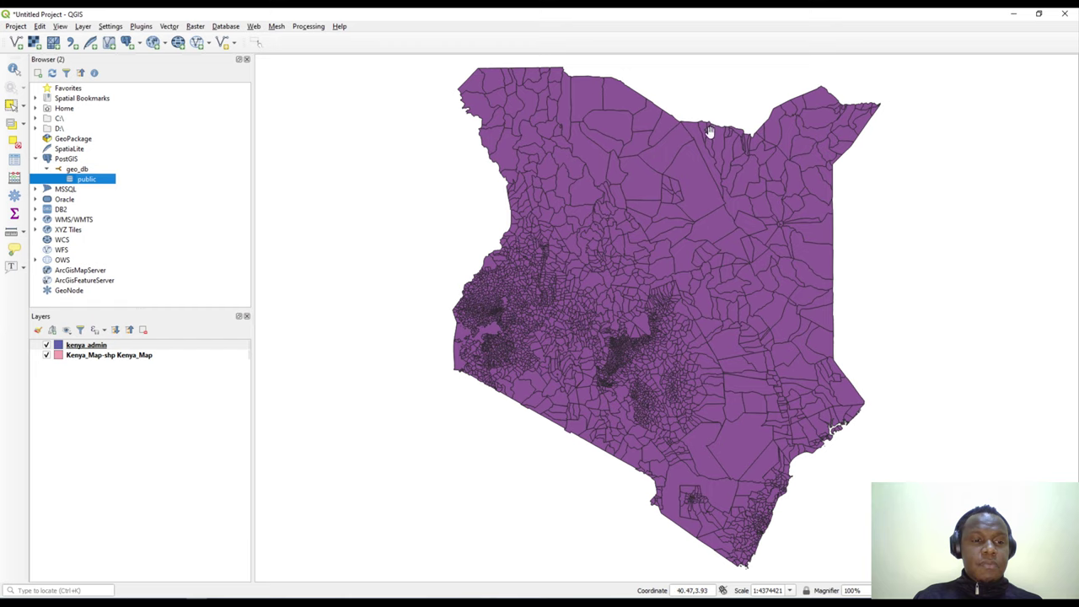
Remove the Kenya_Map-shp Kenya_Map shapefile layer from the project
left_click(99, 358)
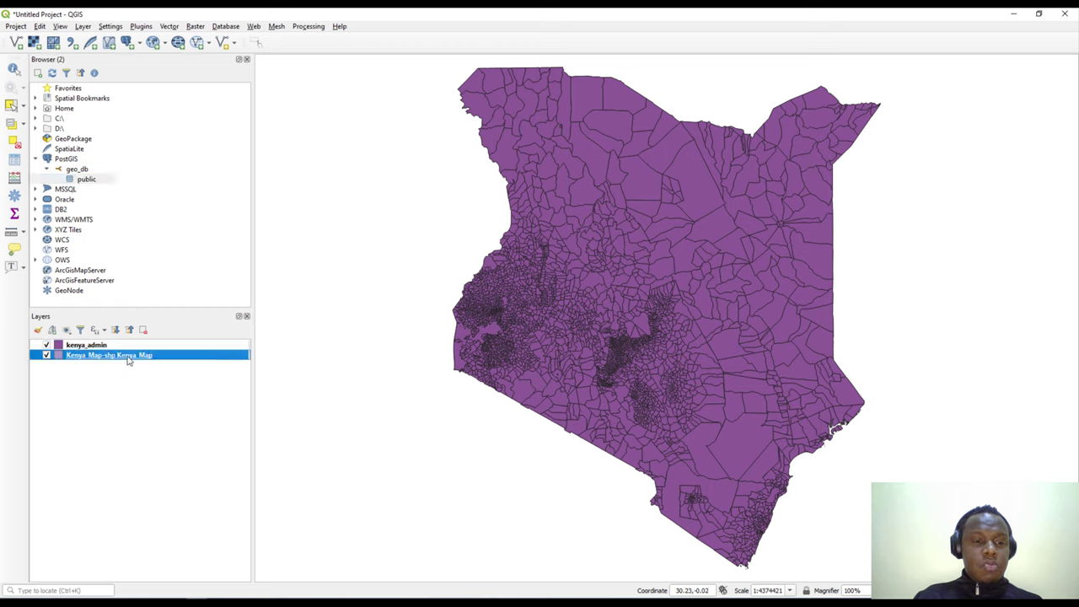
right_click(128, 356)
left_click(160, 454)
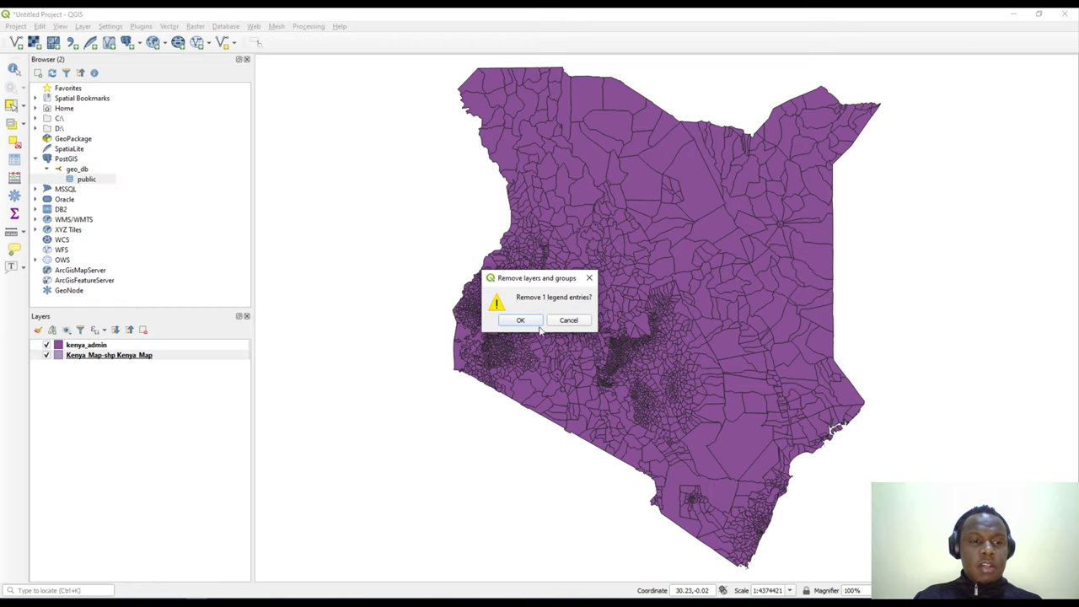
left_click(522, 321)
Open the kenya_admin layer's properties and examine the provider information, especially its database source string
right_click(102, 347)
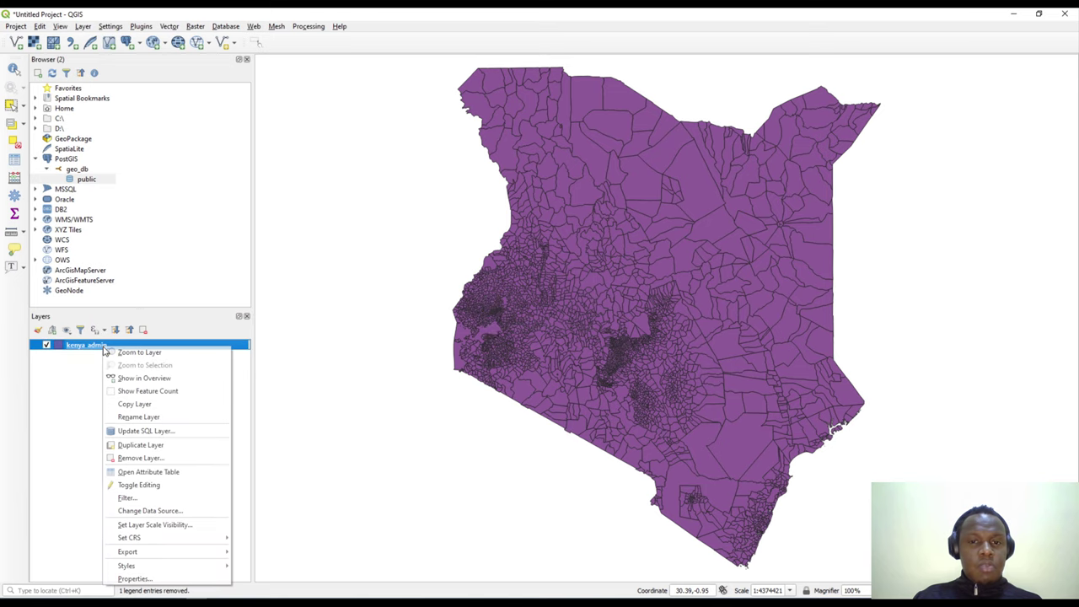
left_click(426, 333)
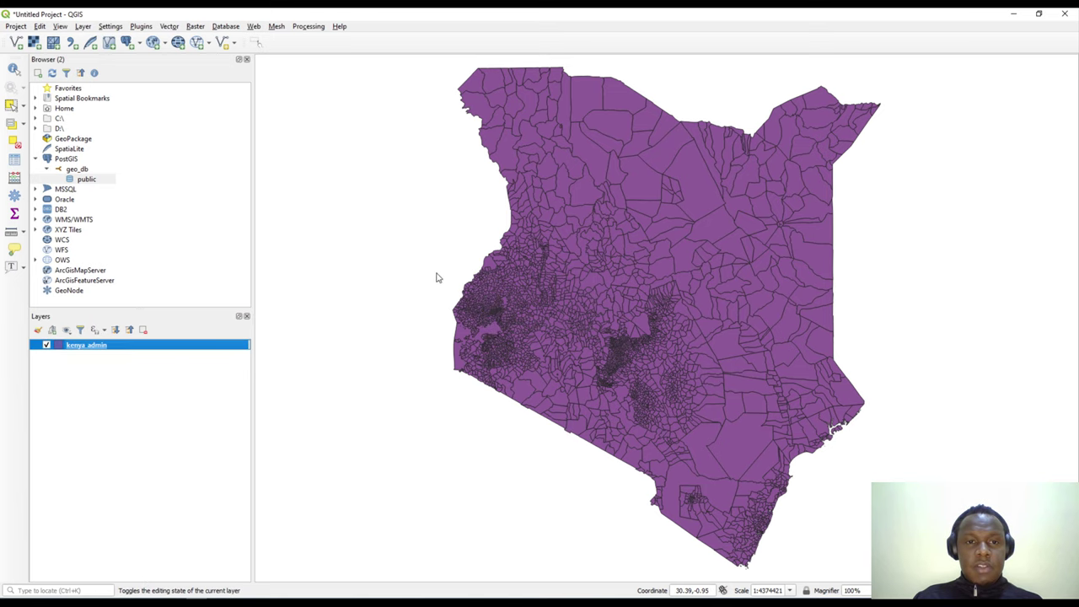
left_click_drag(696, 65, 398, 47)
left_click(331, 76)
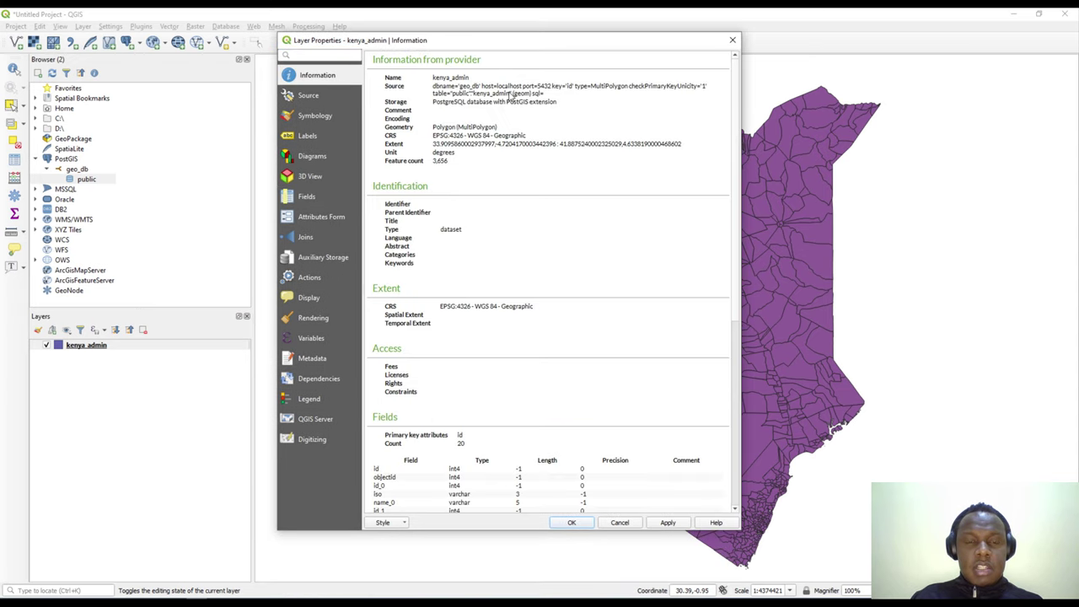
double_click(462, 78)
left_click(457, 96)
triple_click(451, 93)
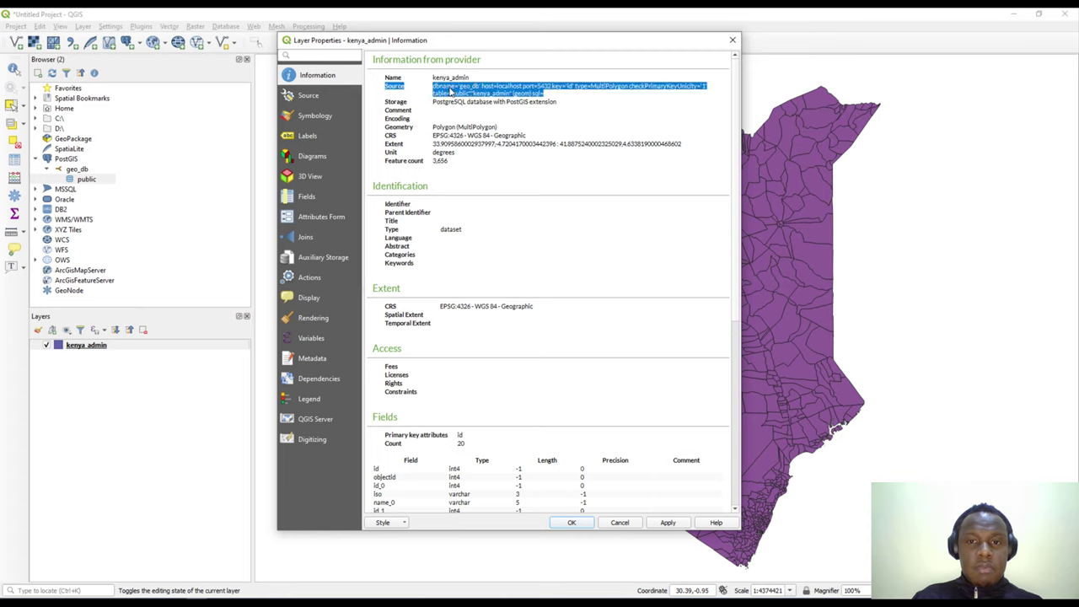
Examine the kenya_admin layer's storage type and field list in its properties, then close the dialog
left_click(533, 93)
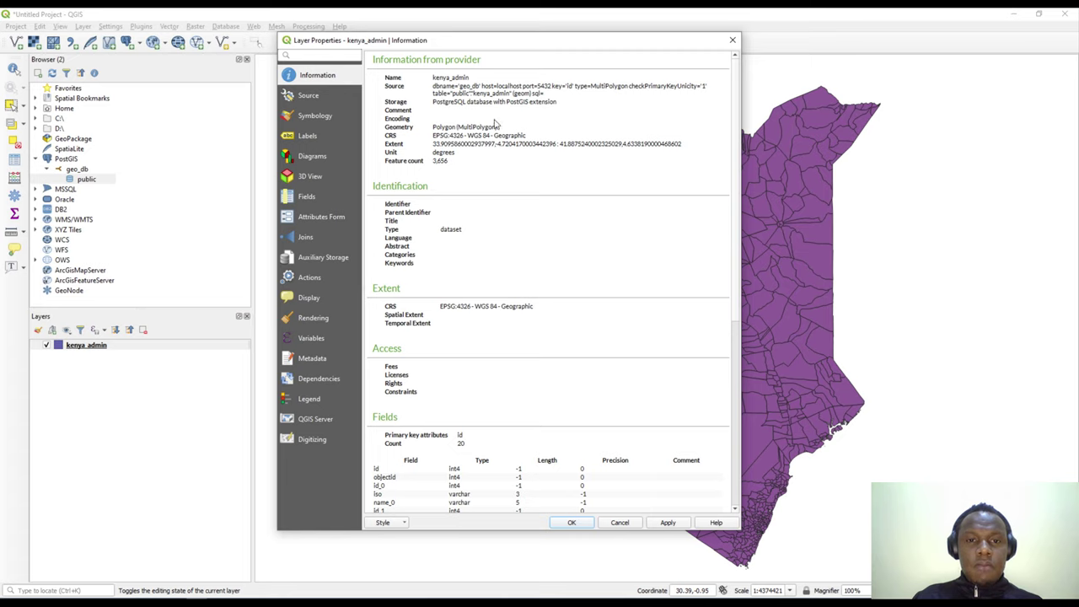
left_click_drag(433, 105, 511, 108)
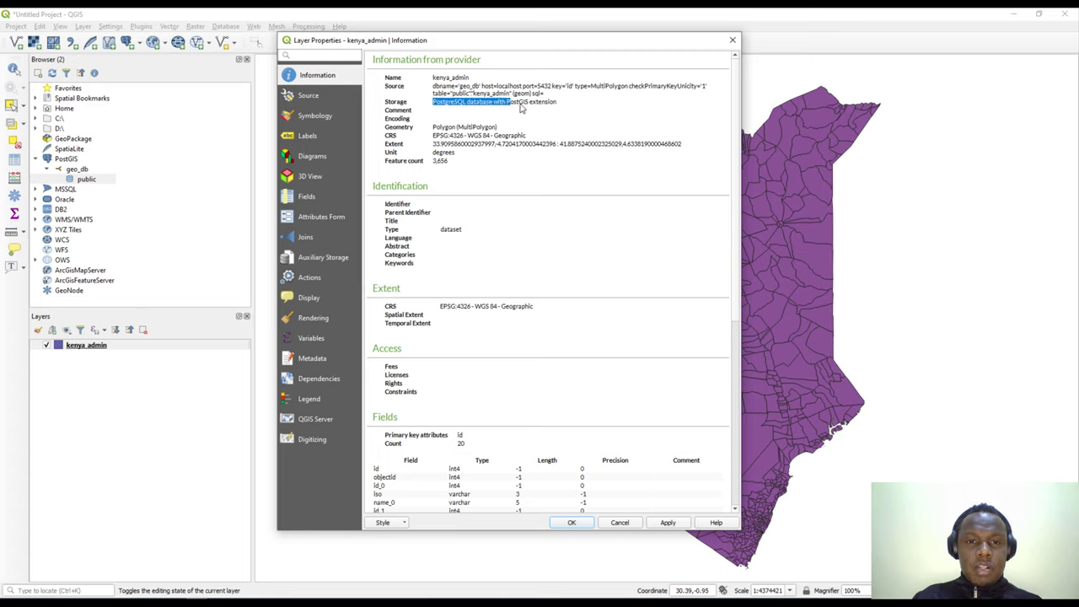
left_click(486, 111)
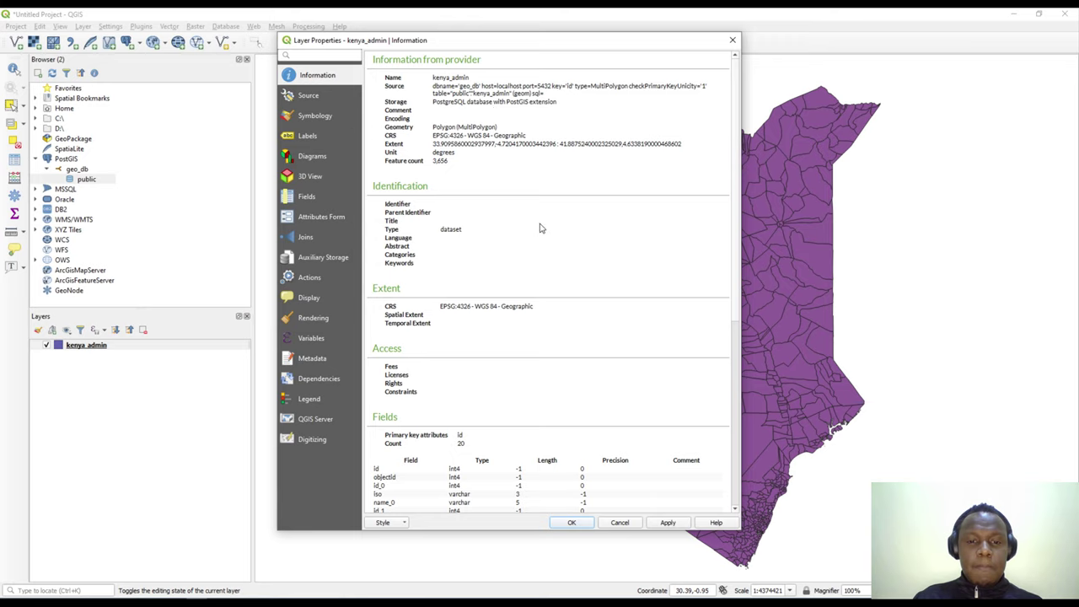
scroll(513, 311, "down", 6)
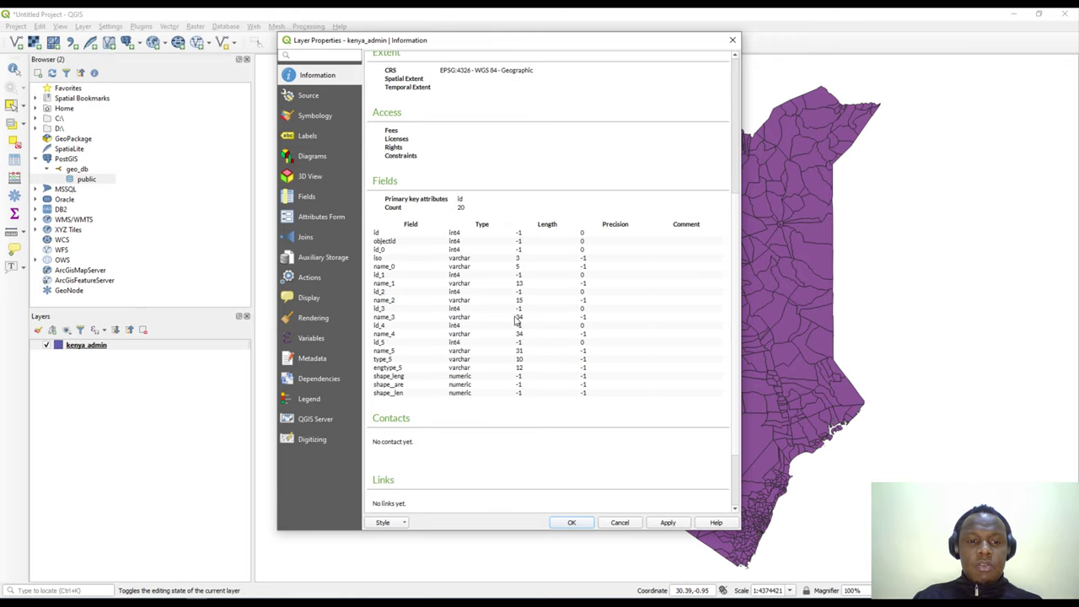
scroll(516, 321, "up", 2)
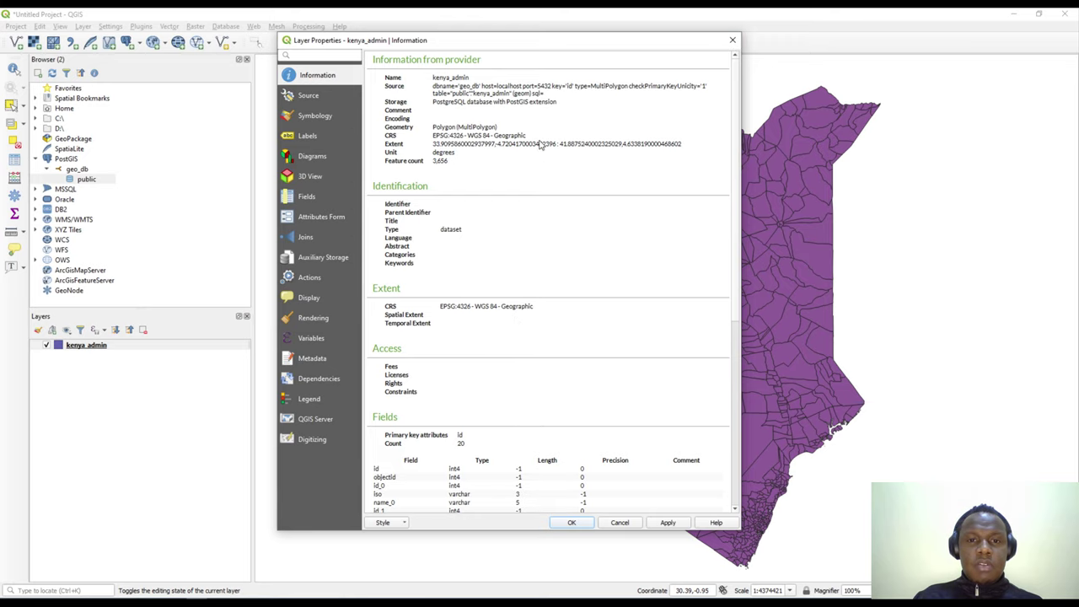
left_click_drag(435, 102, 556, 102)
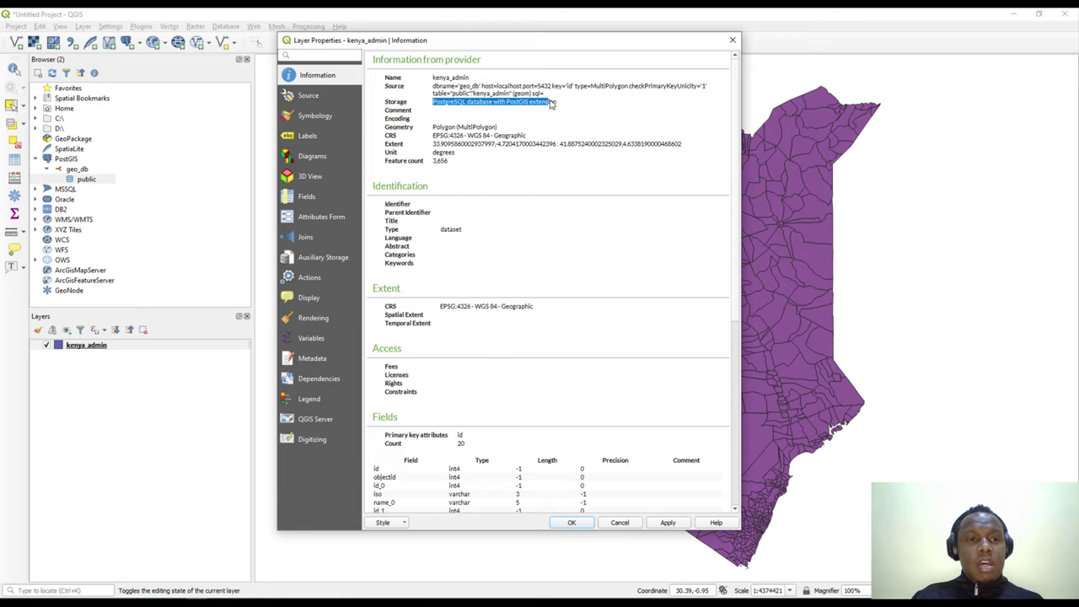
left_click(565, 105)
left_click(731, 40)
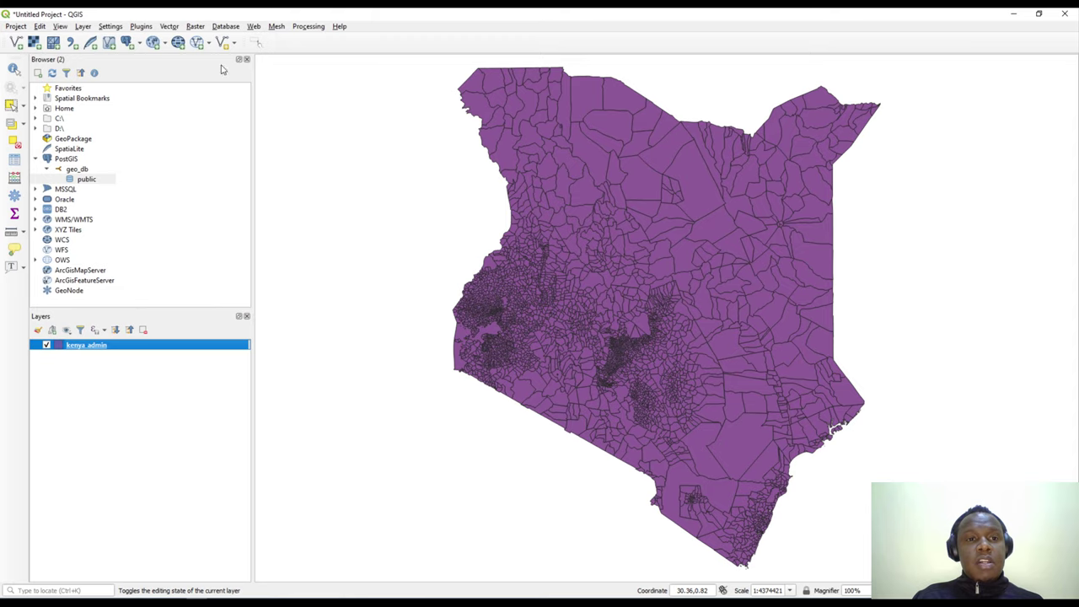
Open DB Manager and select the kenya_admin table in the public schema of the PostGIS connection geo_db
left_click(226, 27)
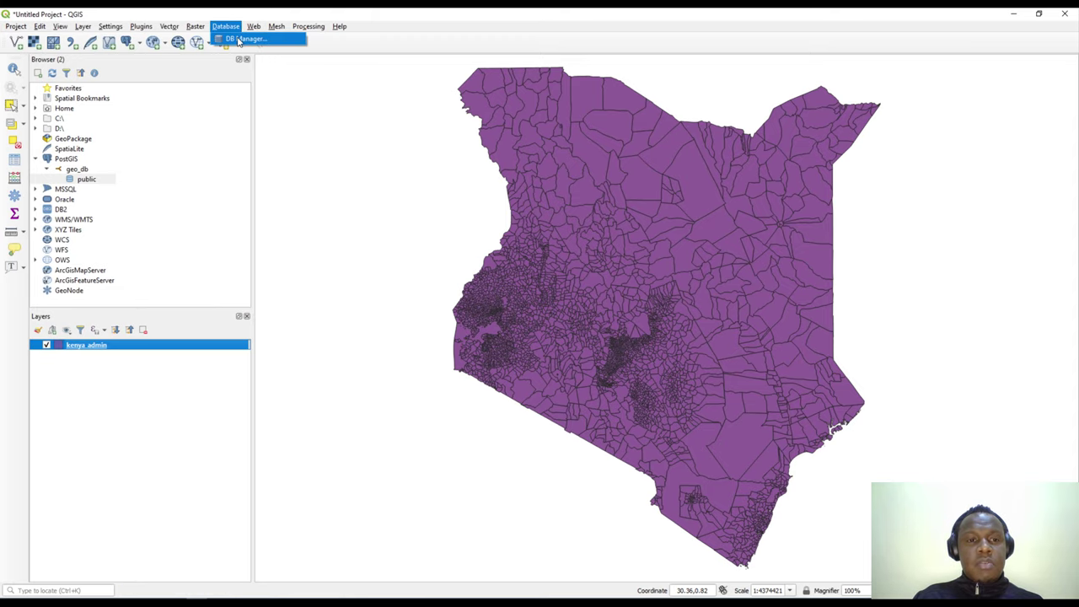
left_click(240, 38)
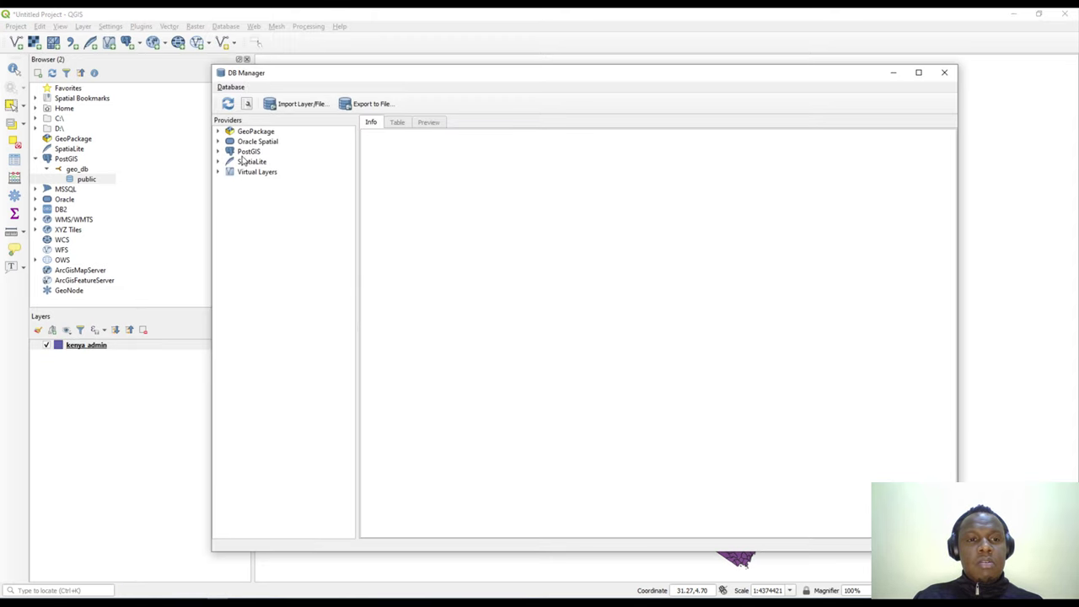
left_click(219, 152)
left_click(234, 162)
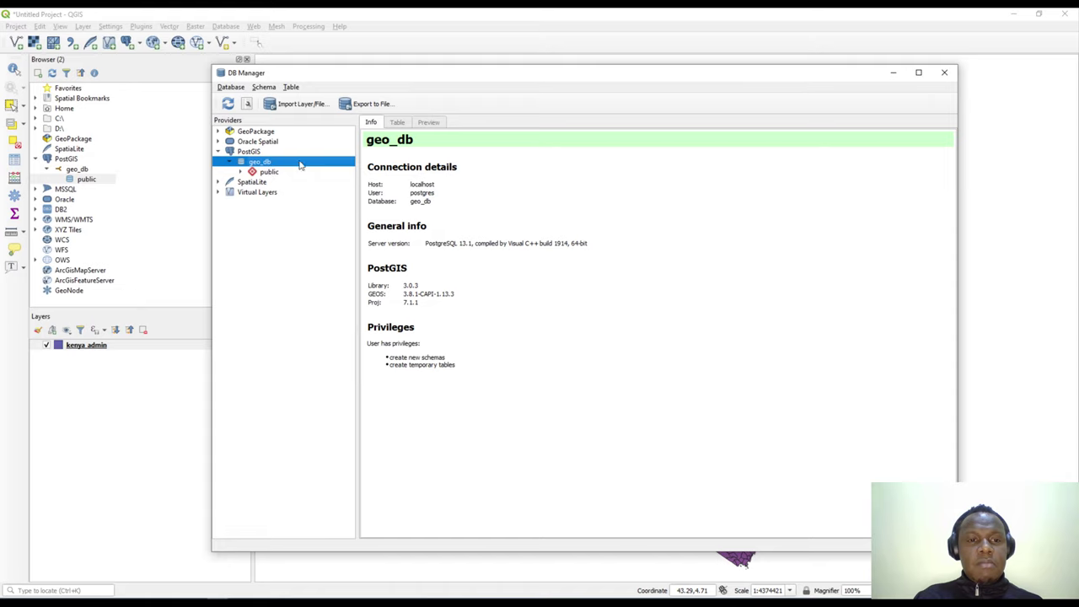
left_click(241, 173)
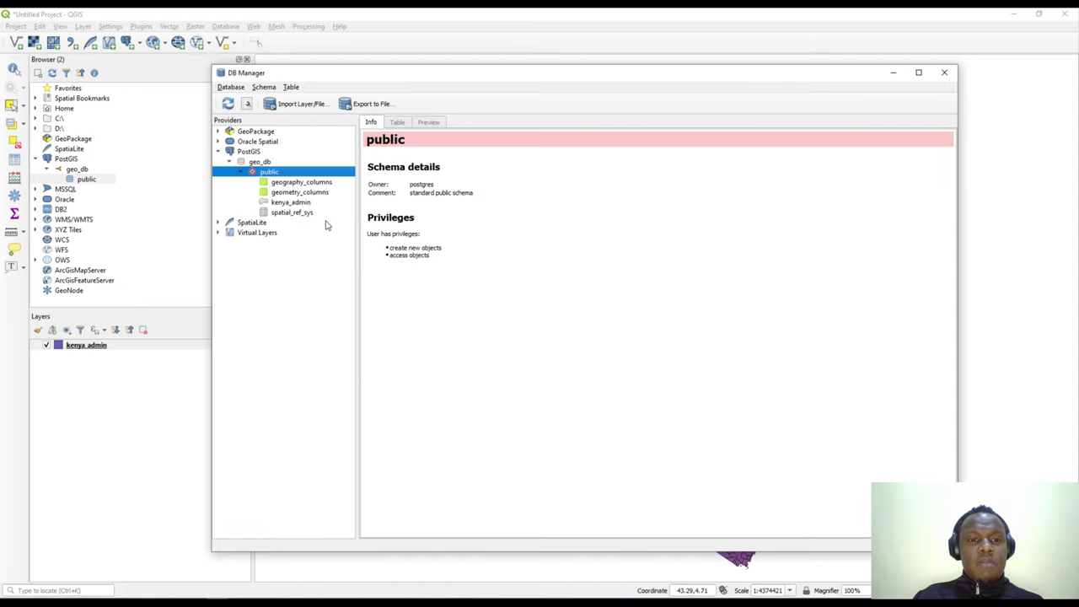
left_click(302, 203)
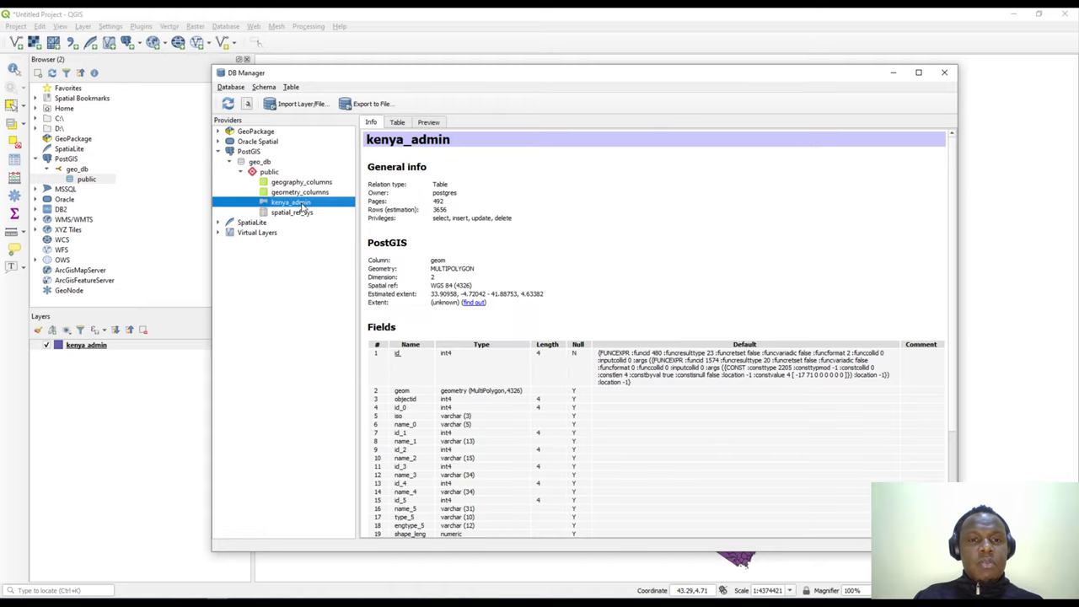
Start exporting the table to a GeoPackage file and choose Desktop > GIS > data > vector as the destination folder
left_click(364, 105)
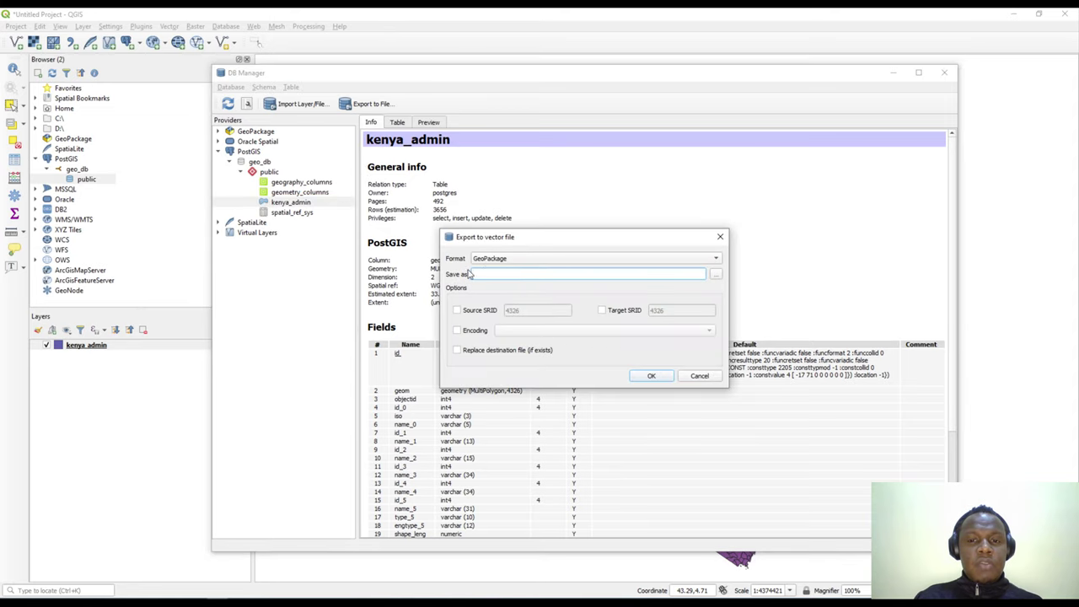
left_click(715, 276)
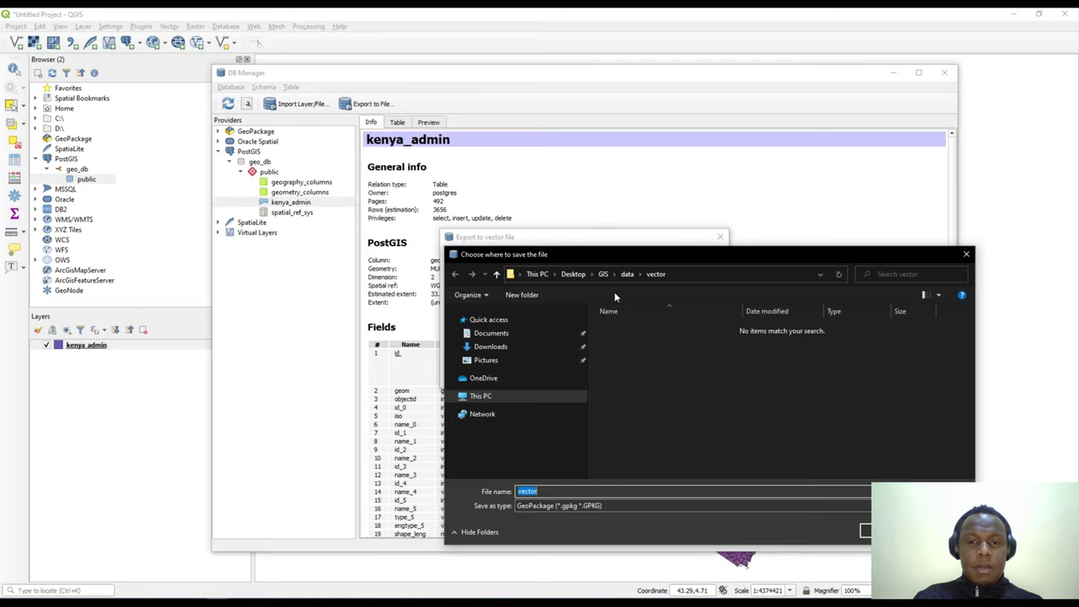
left_click(573, 274)
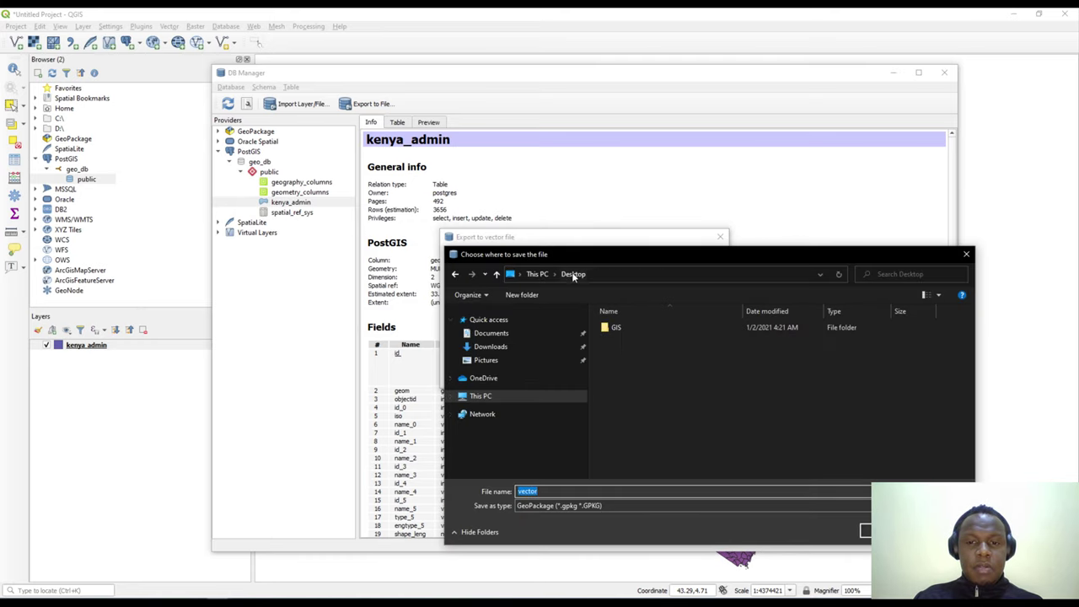
double_click(622, 335)
double_click(614, 328)
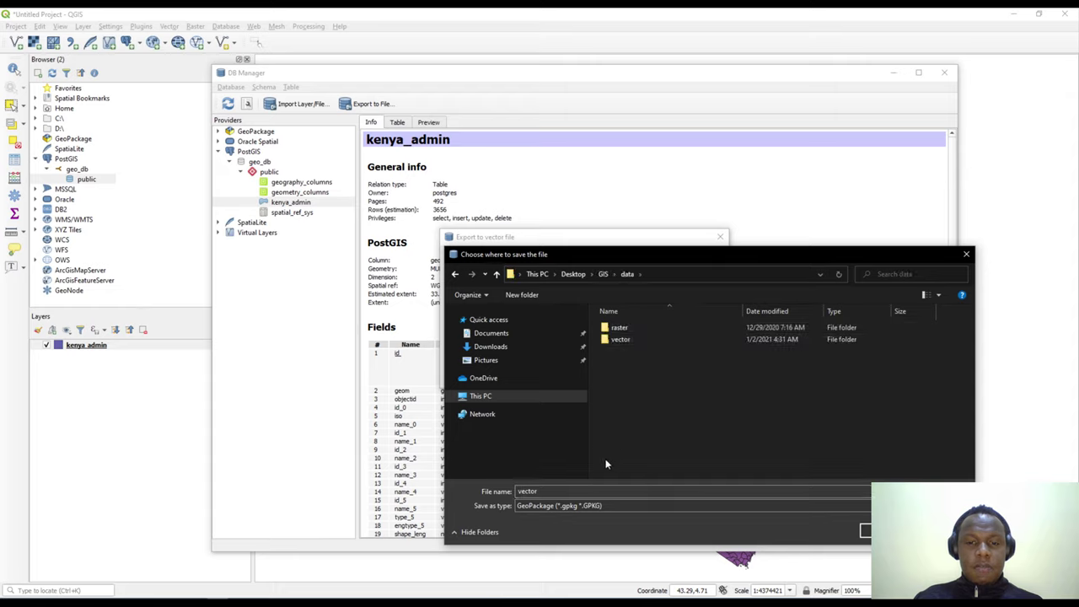
double_click(621, 339)
Export the table under the file name kenya_admin, then close DB Manager
left_click(547, 491)
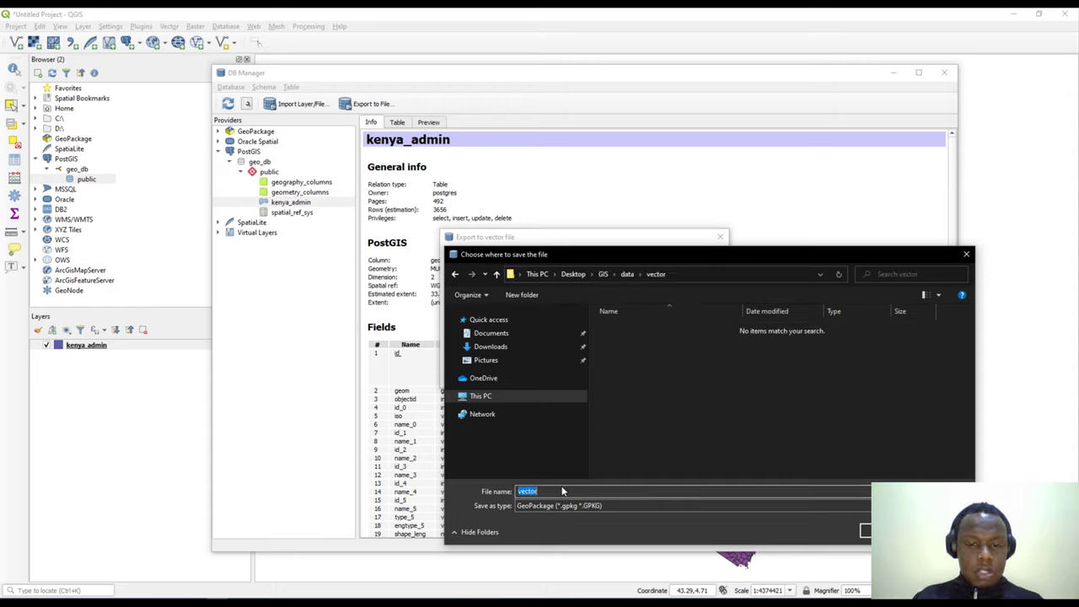
left_click(548, 491)
double_click(548, 490)
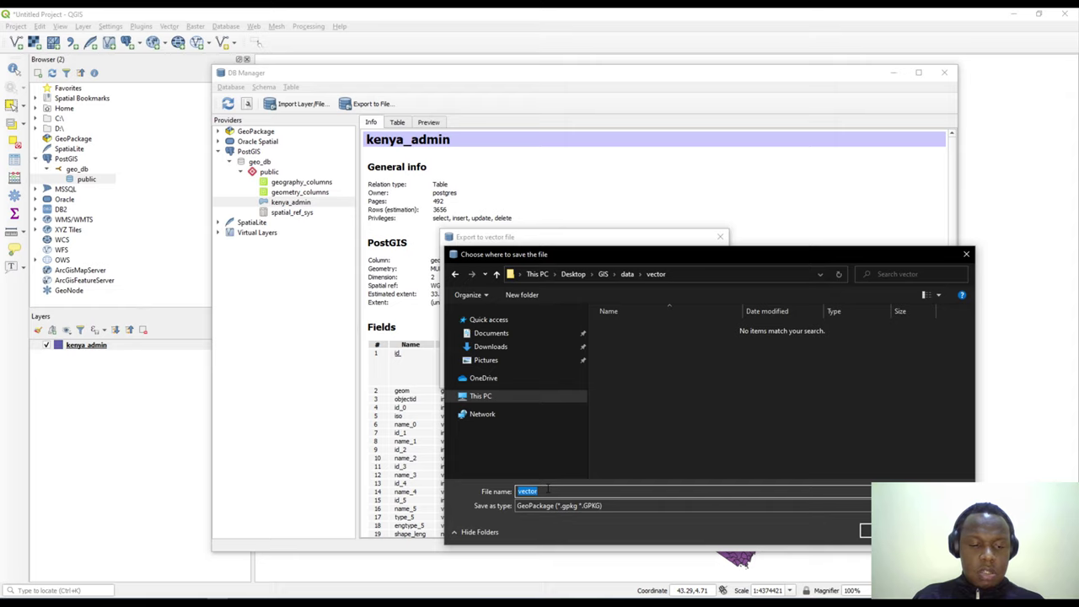
type("kenya_admin")
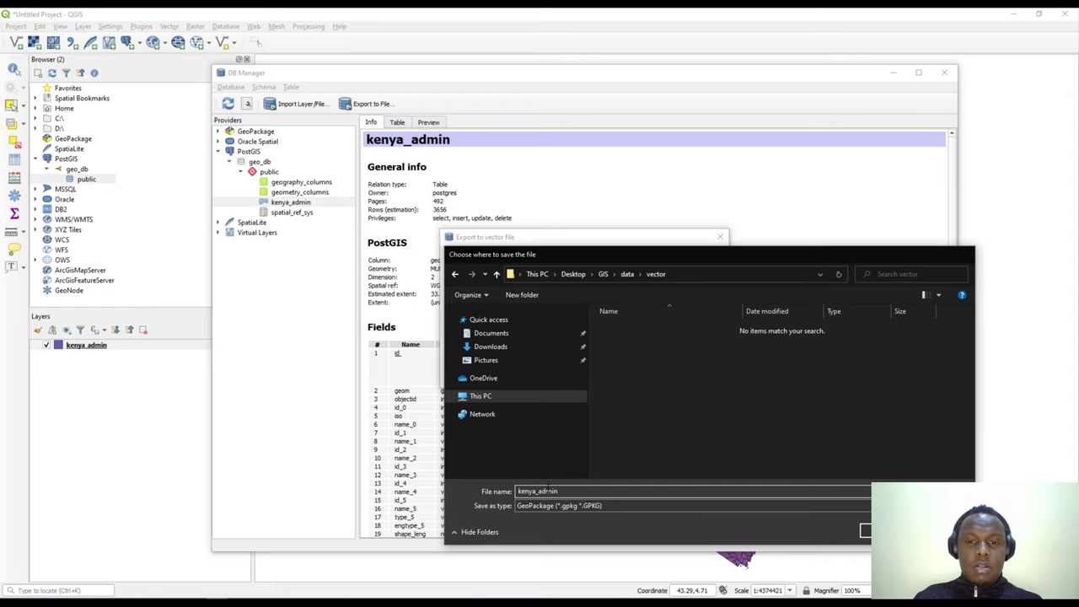
key("Return")
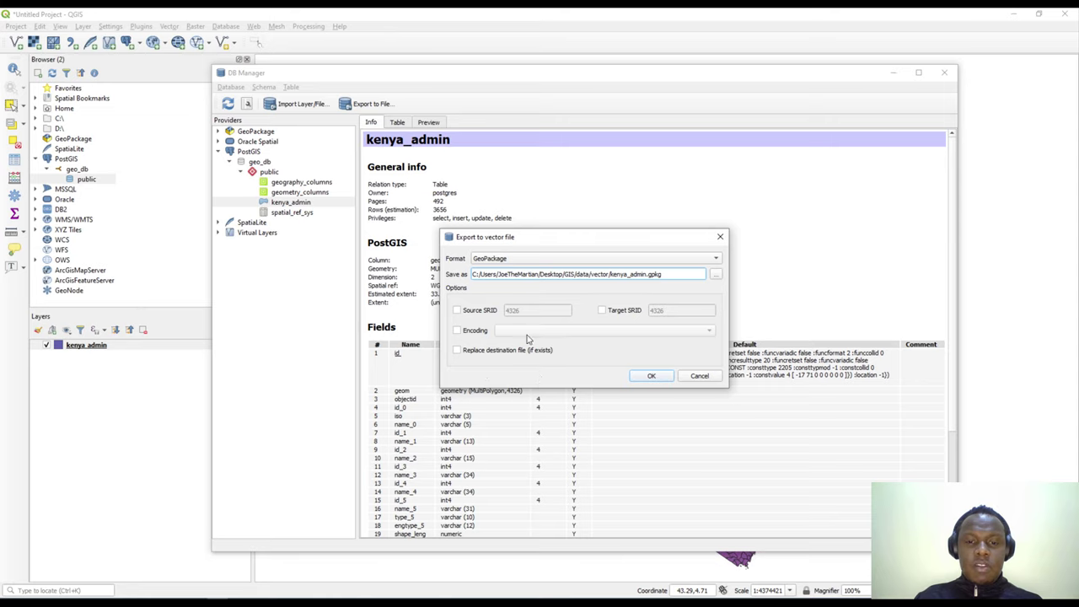
left_click(644, 376)
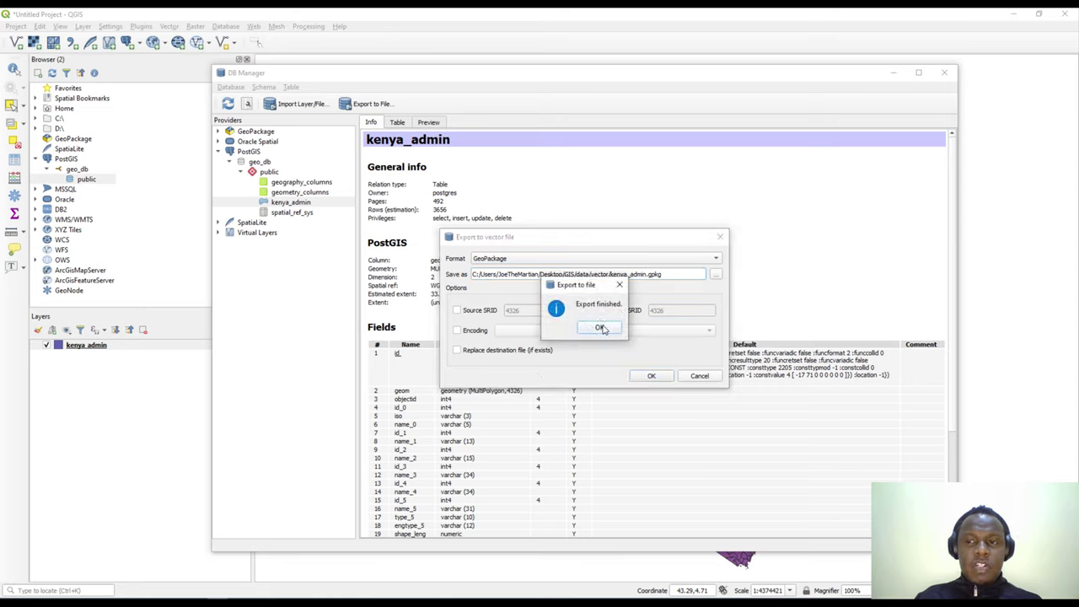
left_click(600, 328)
left_click(944, 72)
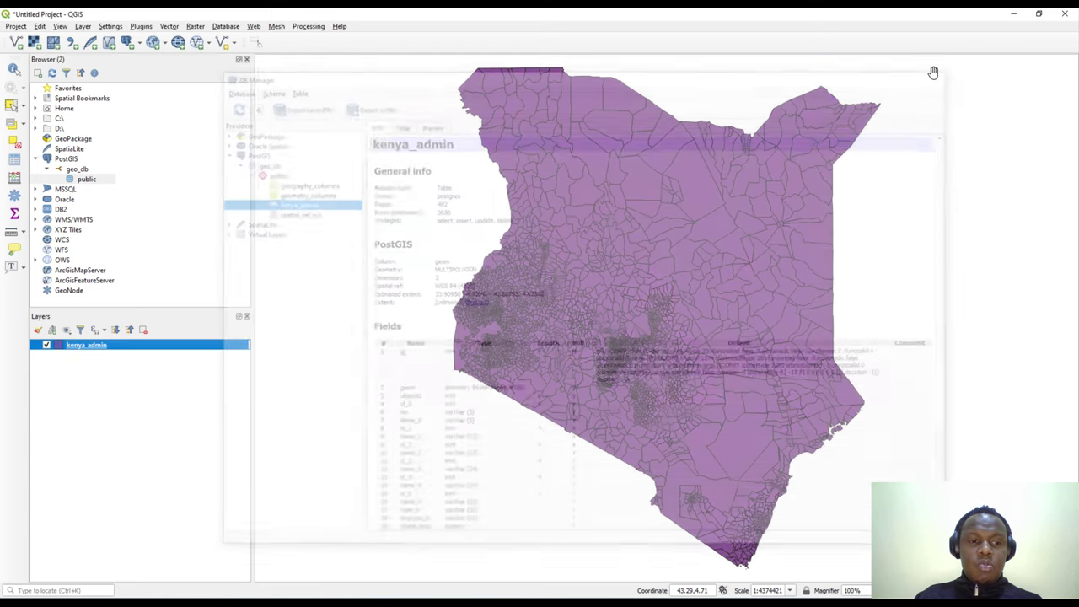
Remove the database-backed kenya_admin layer from the project
right_click(88, 346)
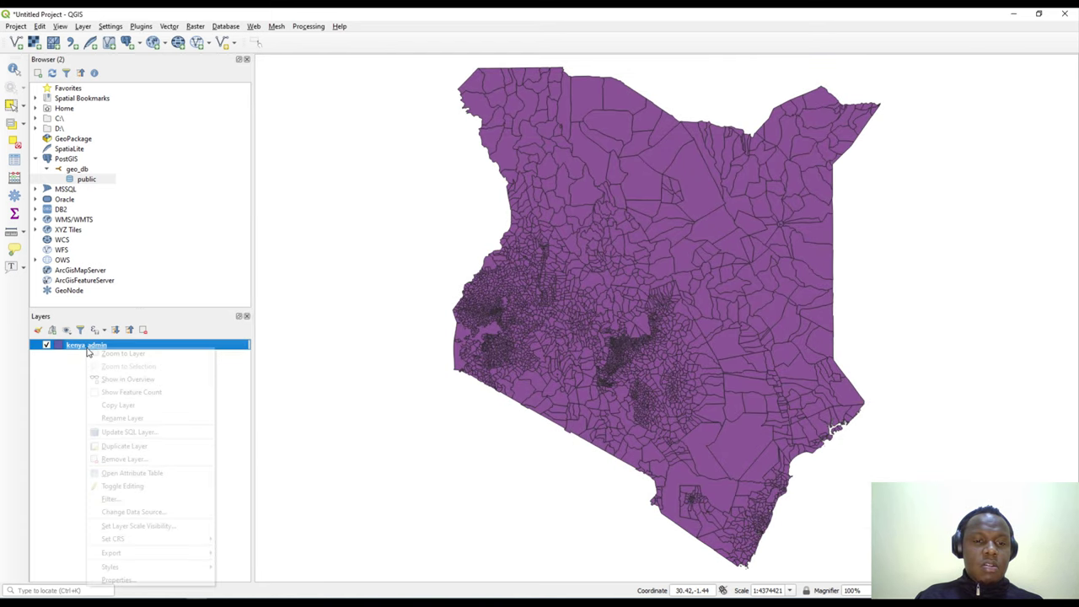
left_click(135, 460)
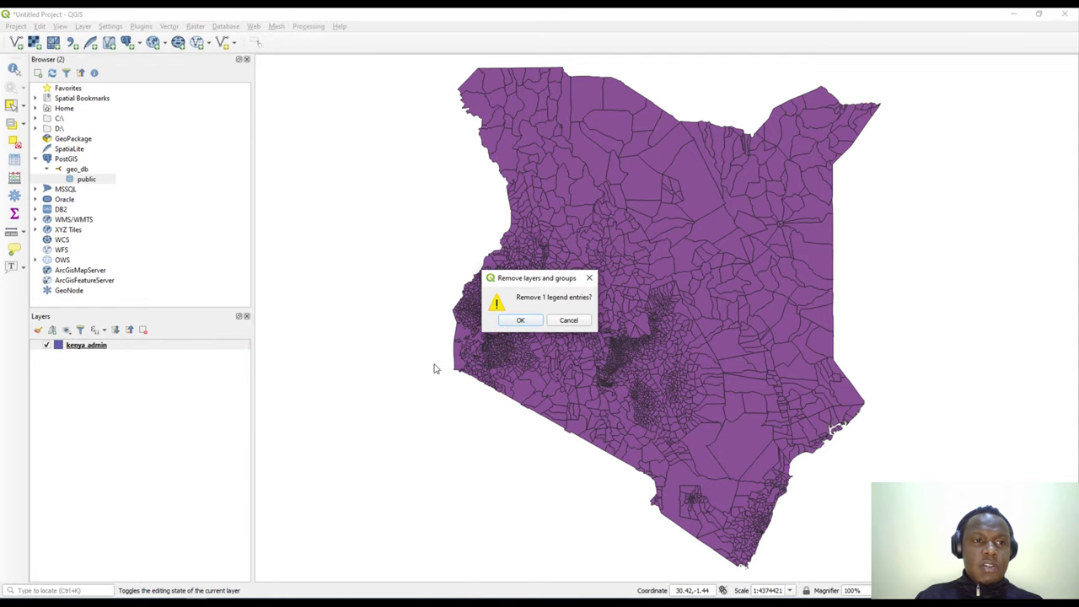
left_click(510, 322)
Add the exported kenya_admin.gpkg from the vector data folder to the project as a vector layer
left_click(16, 42)
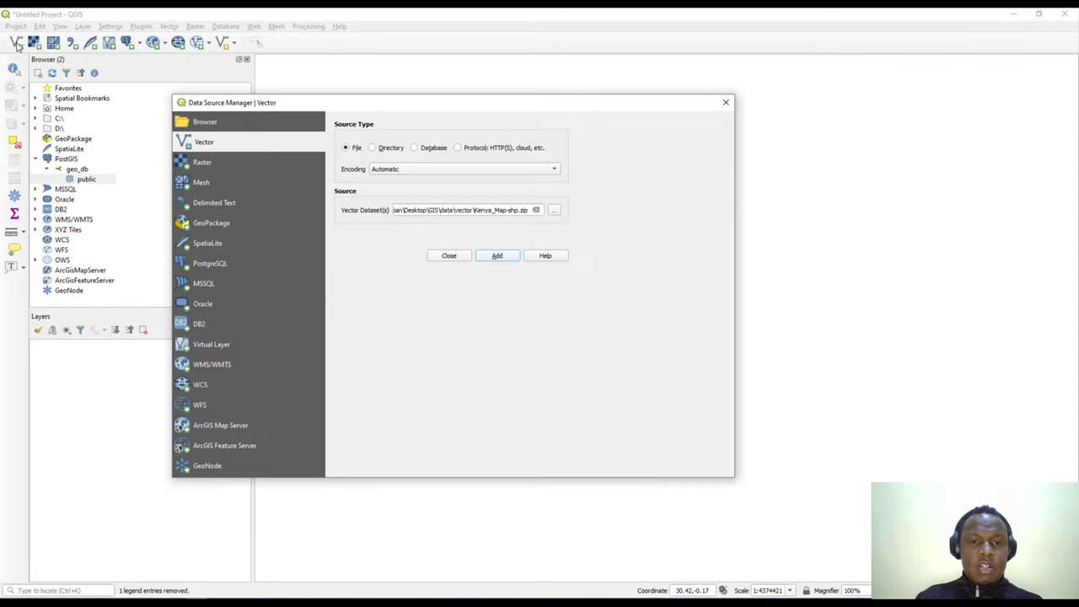
left_click(553, 213)
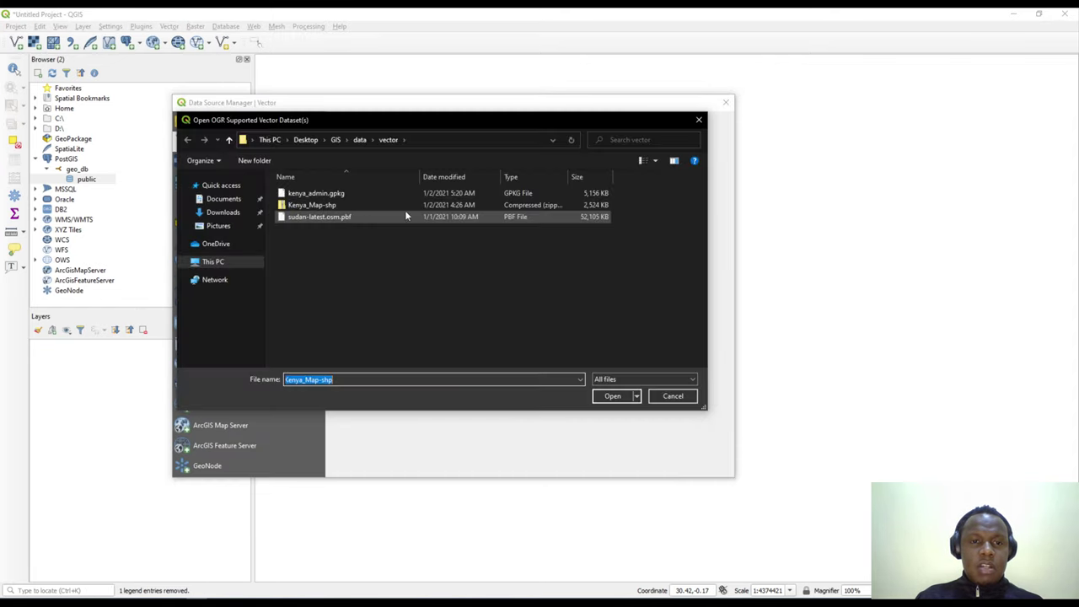
left_click(305, 196)
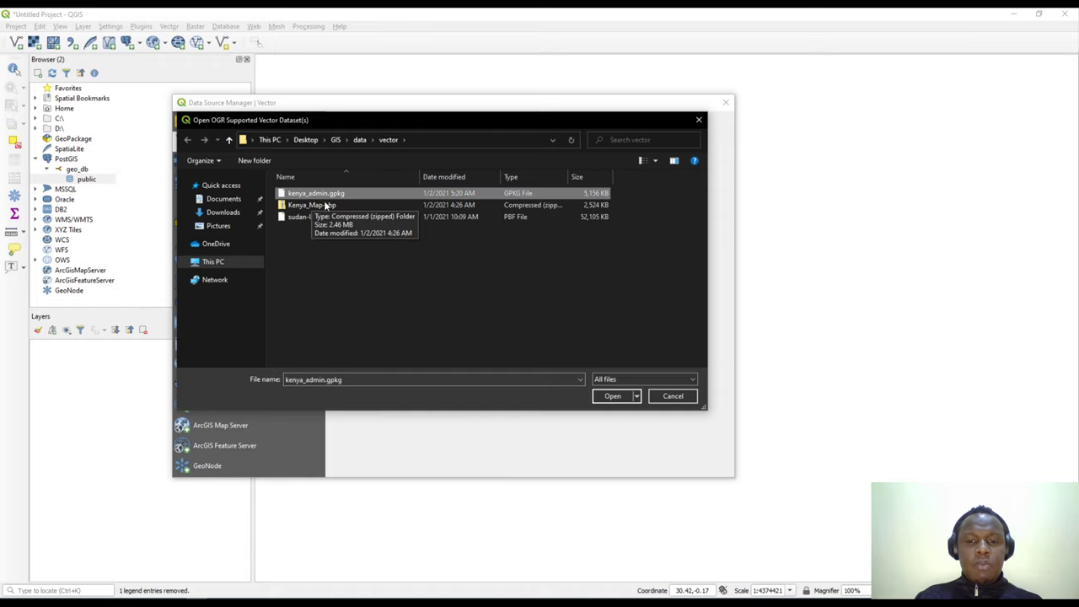
left_click(613, 396)
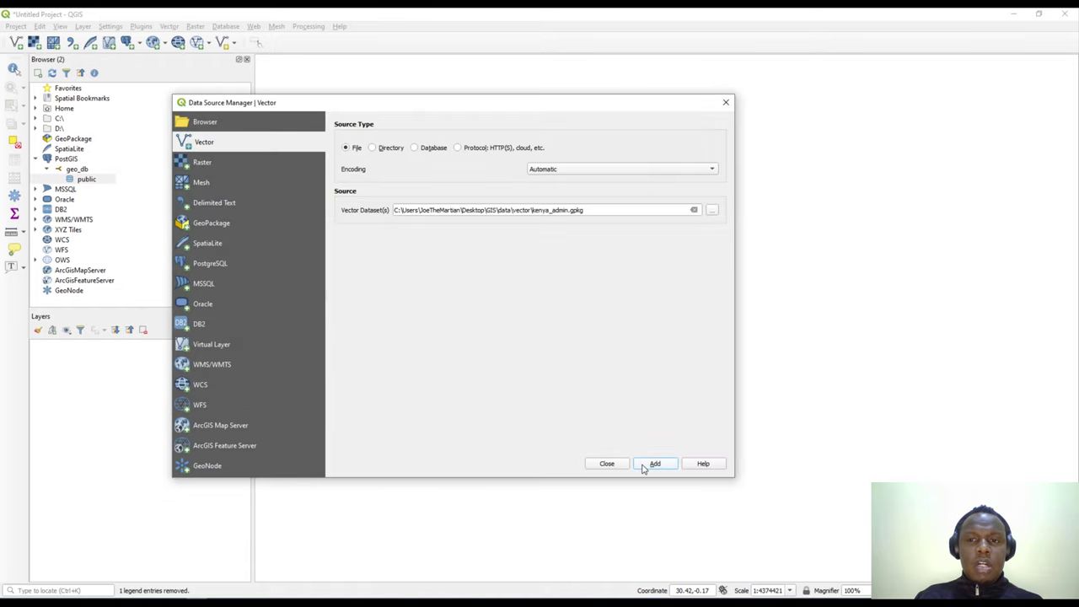
left_click(655, 464)
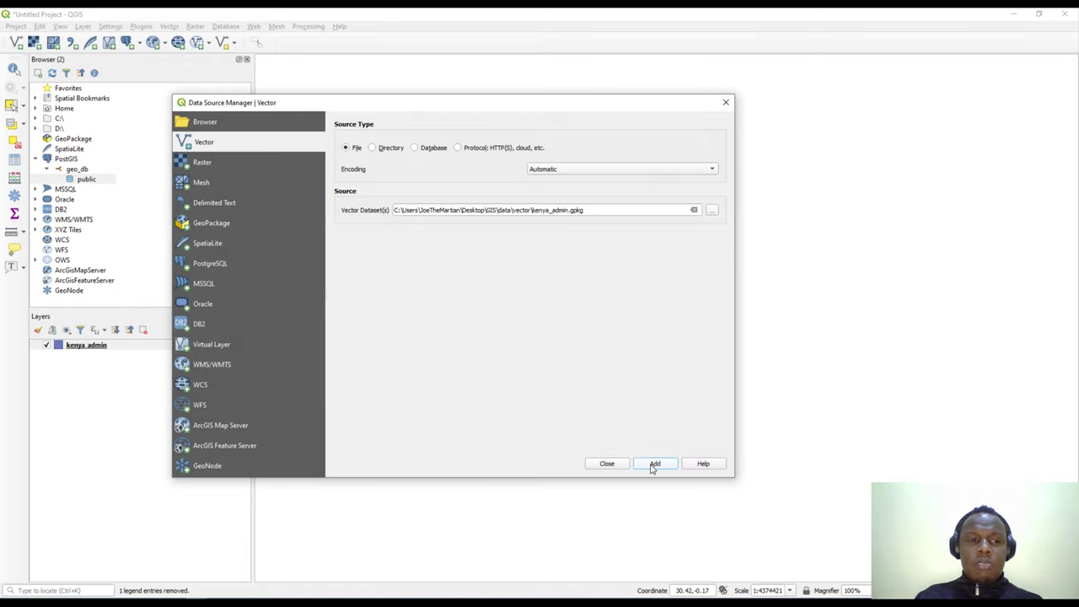
left_click(725, 102)
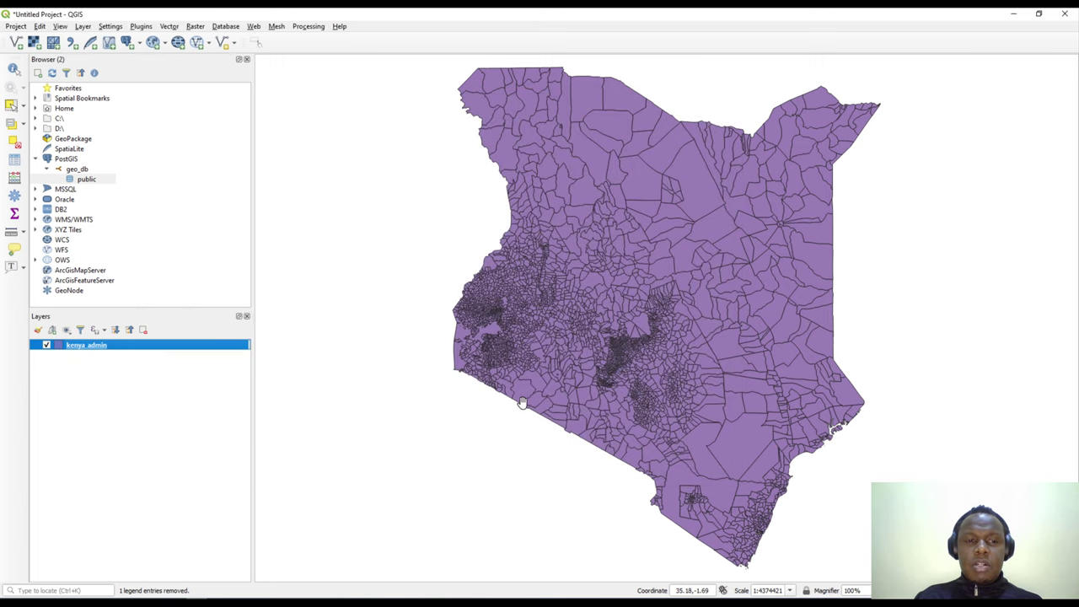
Inspect the GeoPackage layer's boundaries on the map and open its attribute table to view the records
scroll(554, 390, "down", 1)
scroll(618, 365, "up", 2)
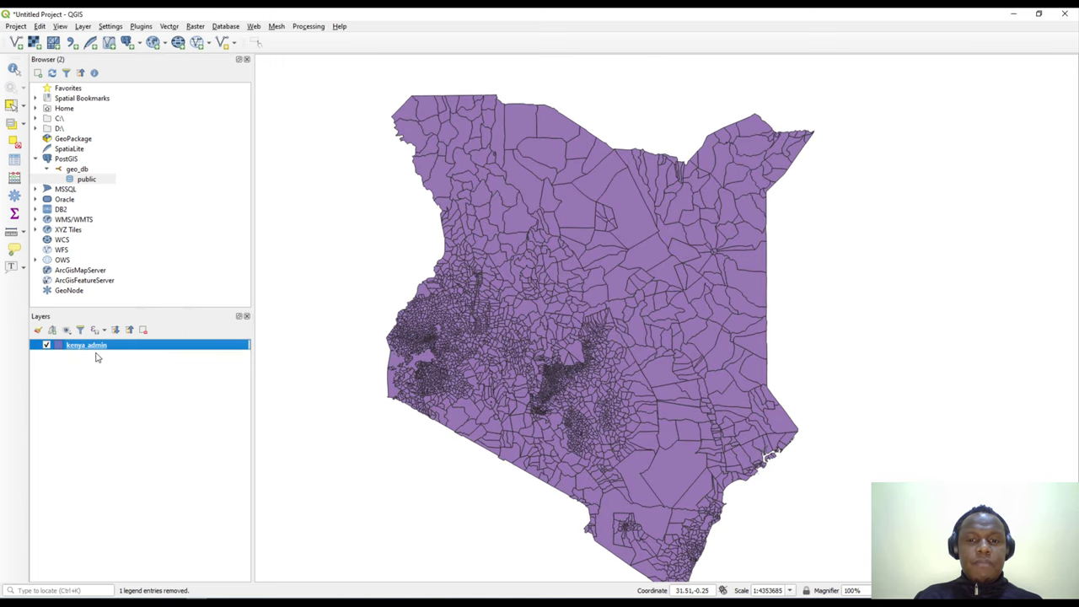
scroll(554, 405, "up", 2)
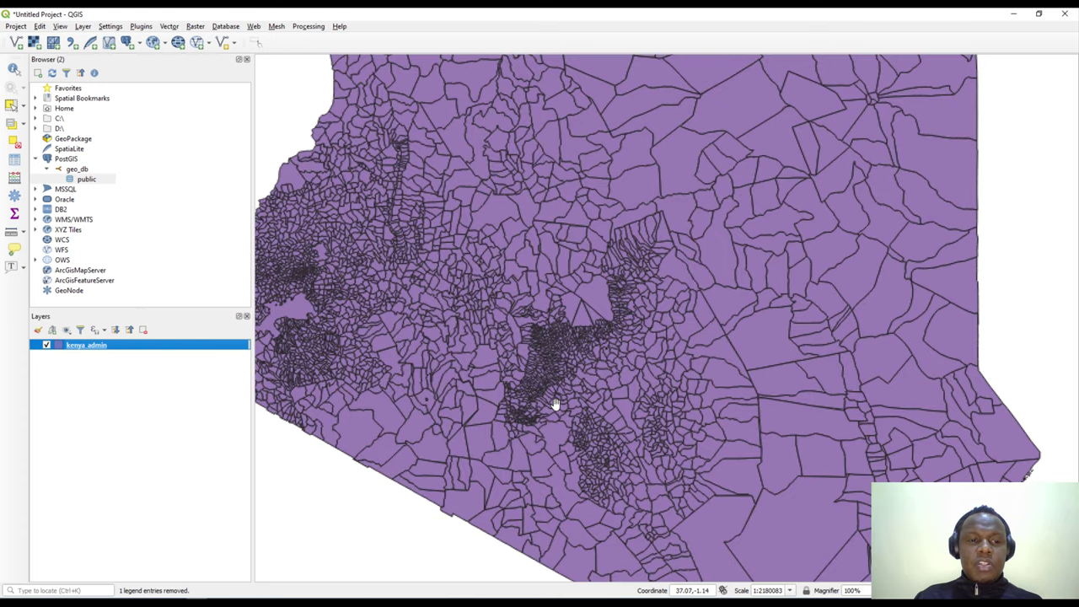
scroll(518, 405, "down", 2)
right_click(152, 354)
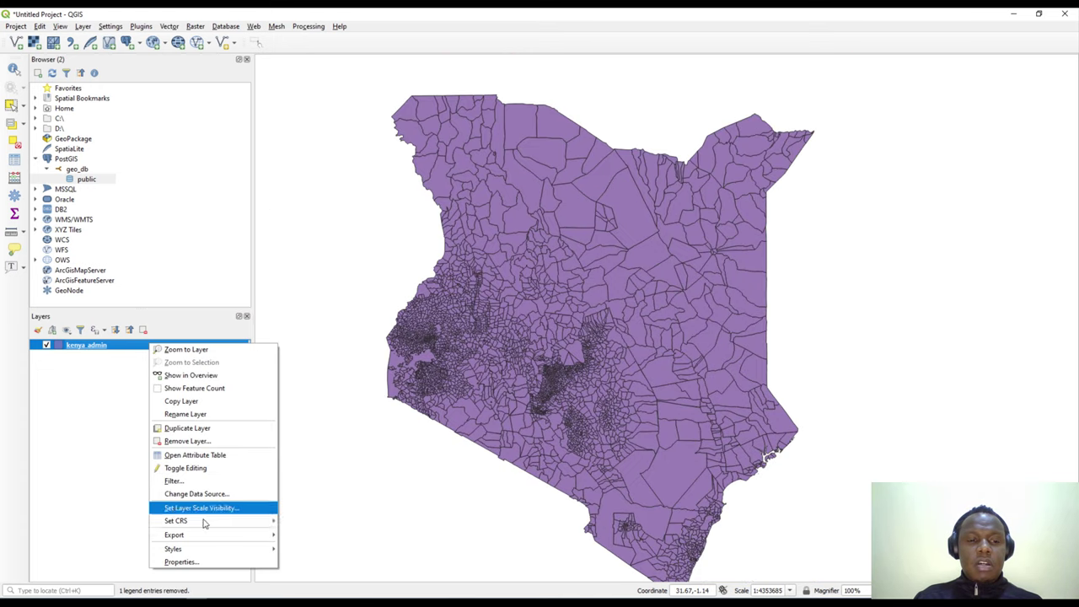
left_click(207, 456)
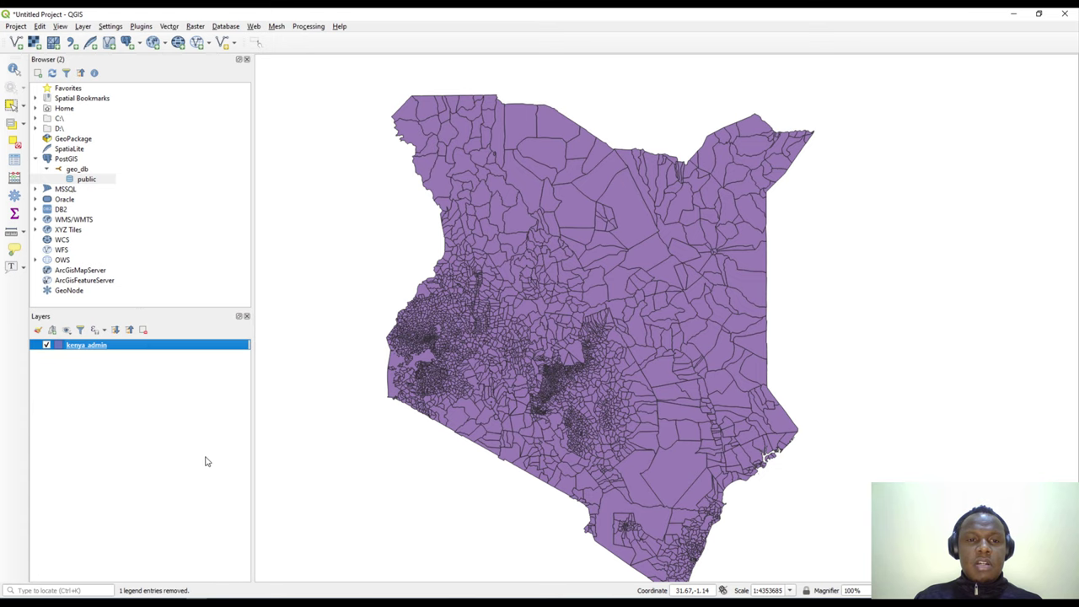
left_click_drag(272, 149, 758, 133)
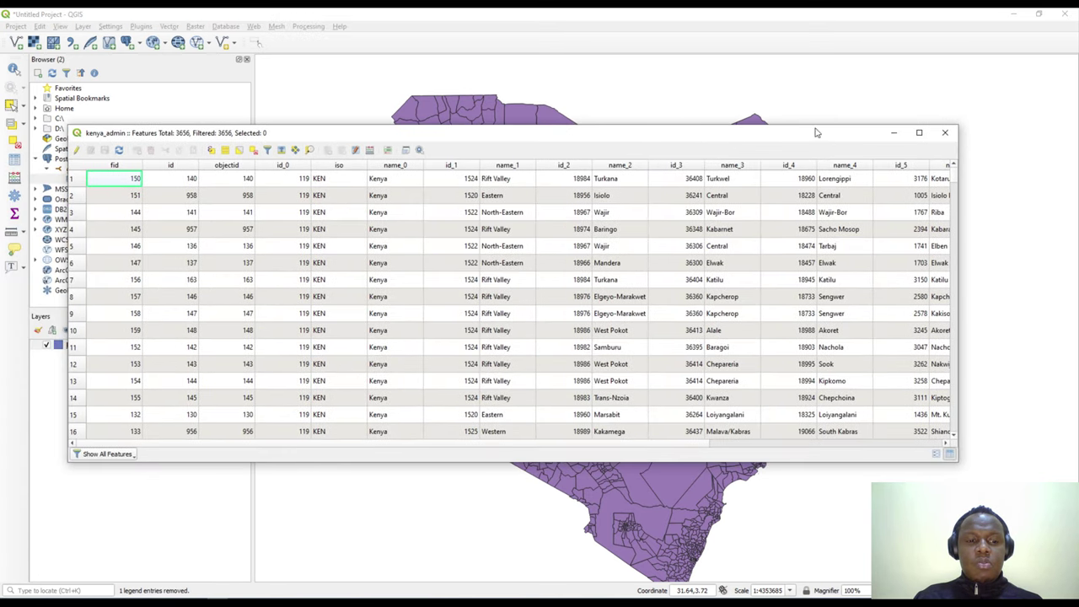
Close the attribute table and examine the schemas under the geo_db connection in the PostGIS browser tree
left_click(951, 135)
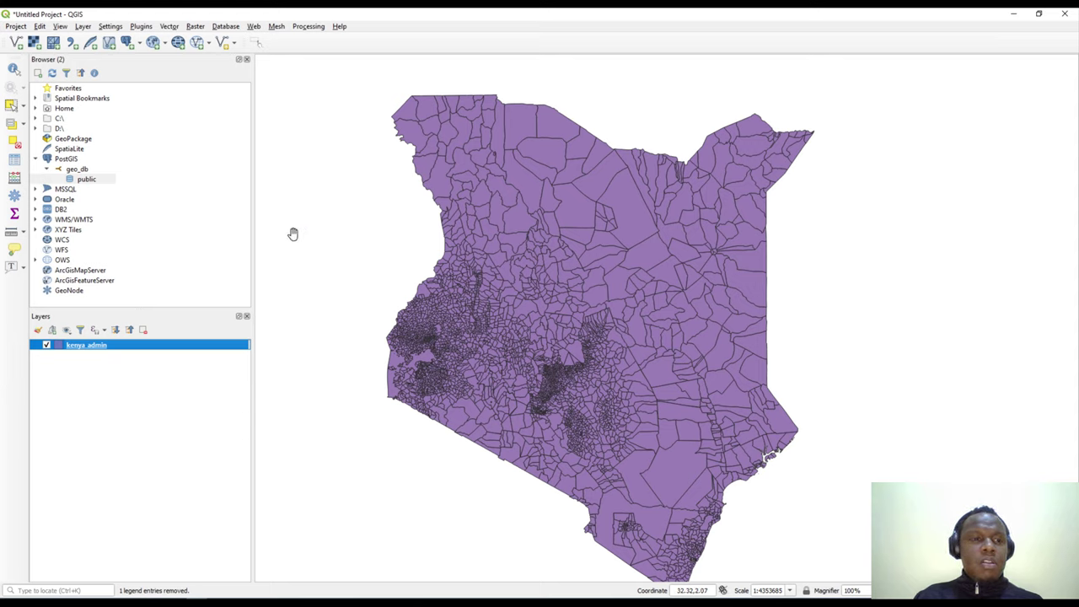
left_click(47, 169)
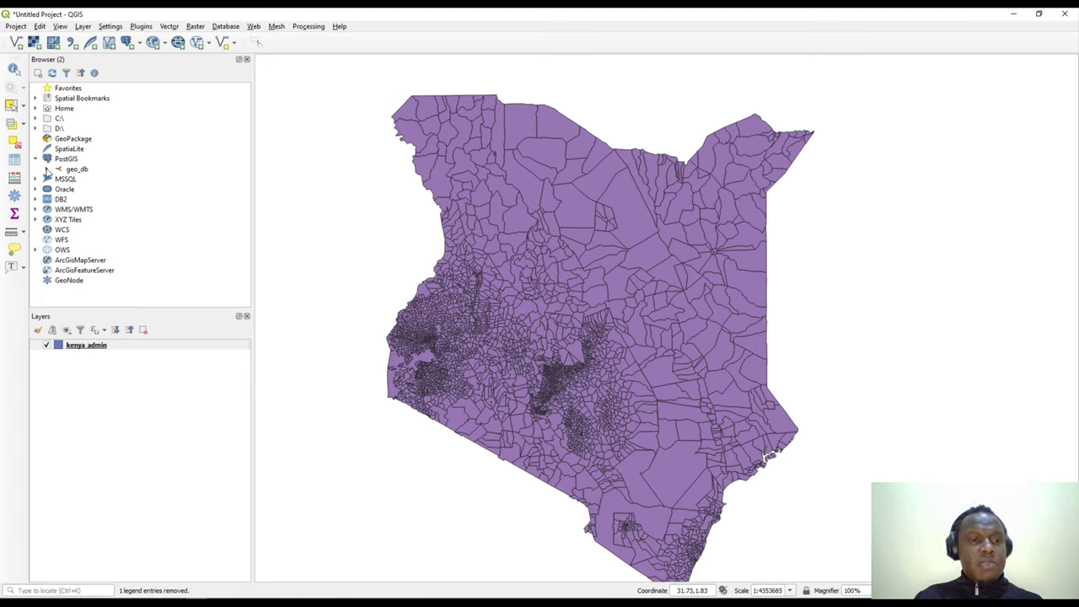
left_click(48, 170)
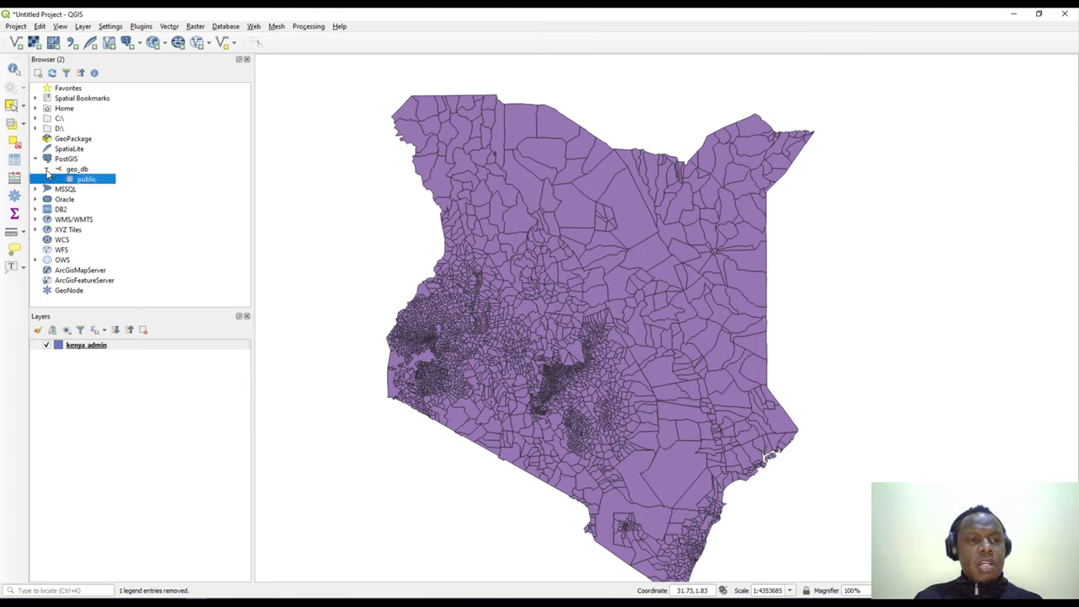
left_click(47, 169)
left_click(35, 160)
left_click(35, 159)
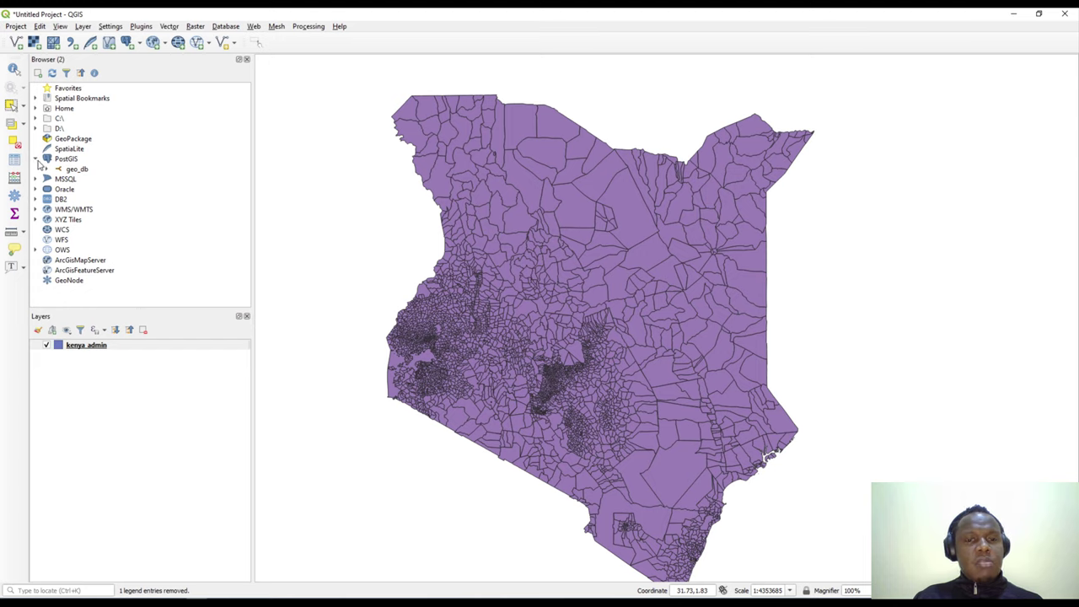
left_click(47, 169)
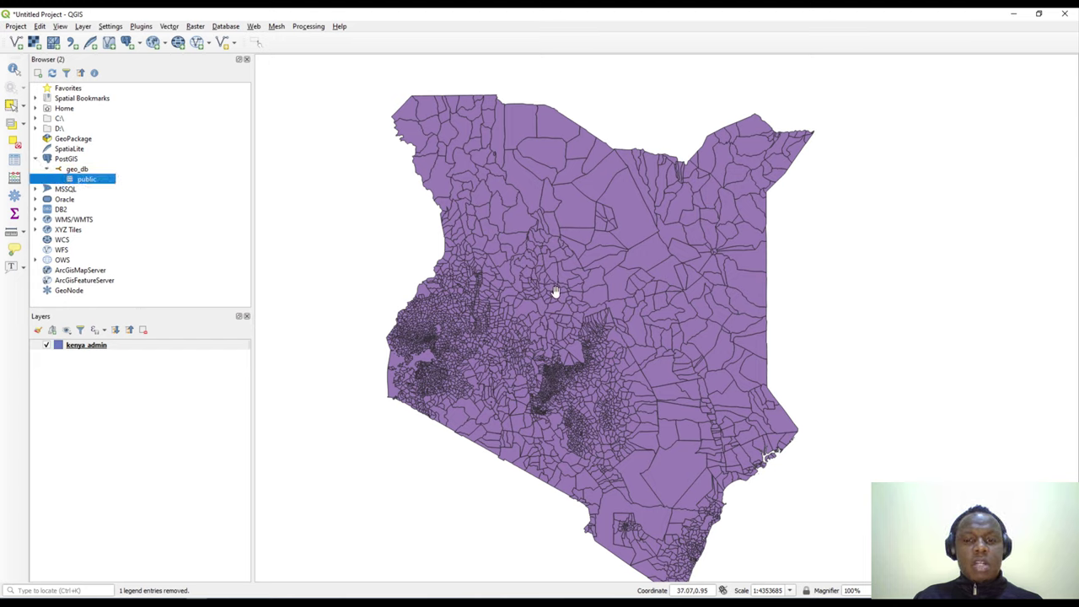
mouse_move(604, 303)
left_mouse_down()
mouse_move(601, 267)
mouse_move(620, 304)
left_mouse_up()
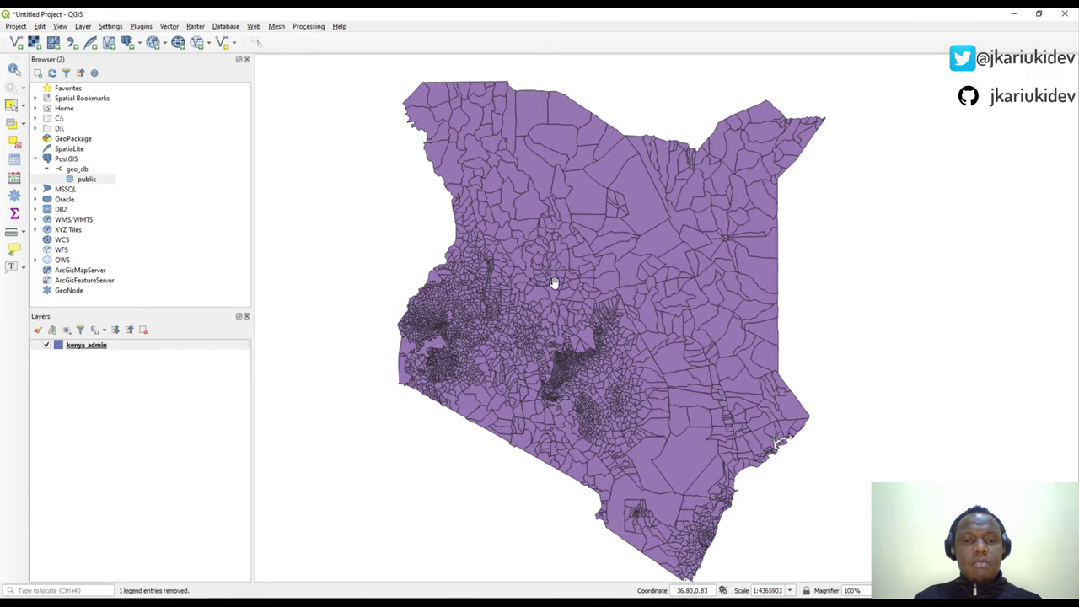